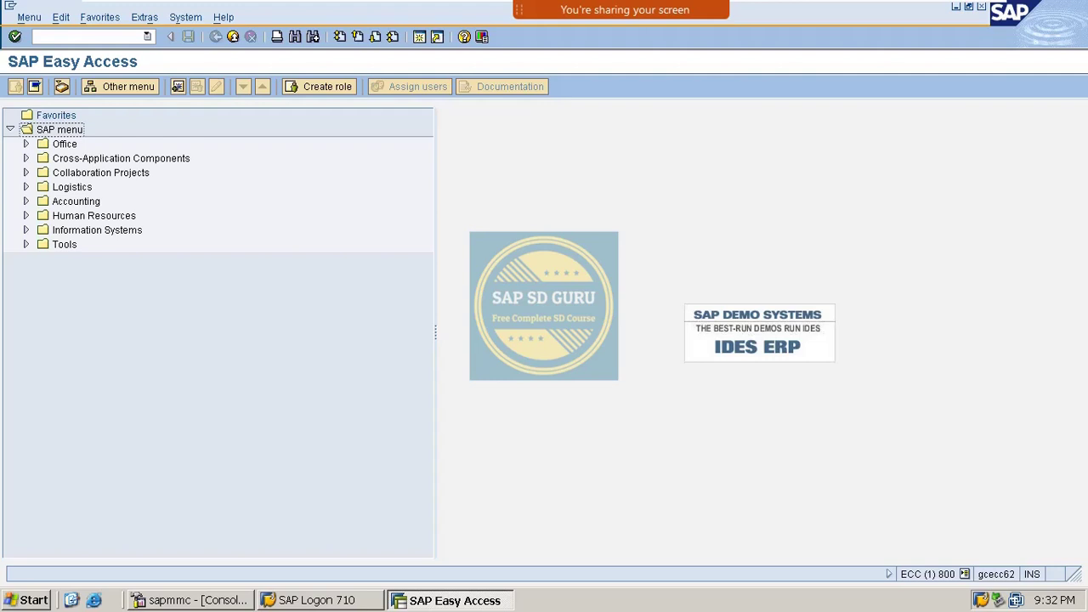
Open the pricing procedures overview with transaction /nv/08.
click(89, 37)
text(/nv/08)
key(Return)
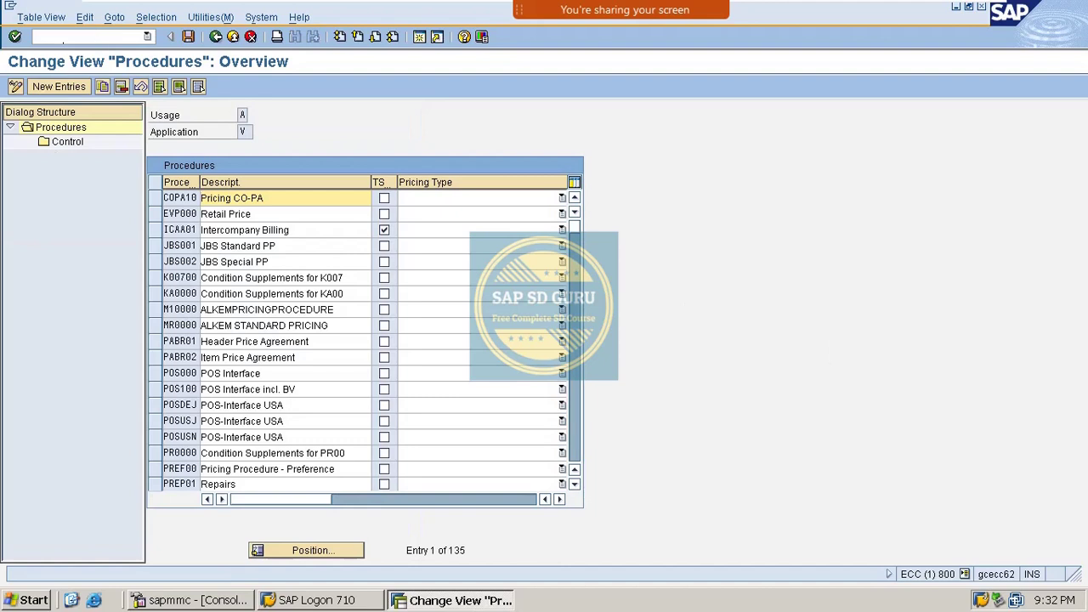
Locate pricing procedure MR0000 in the procedures list and open its Control step overview.
click(360, 551)
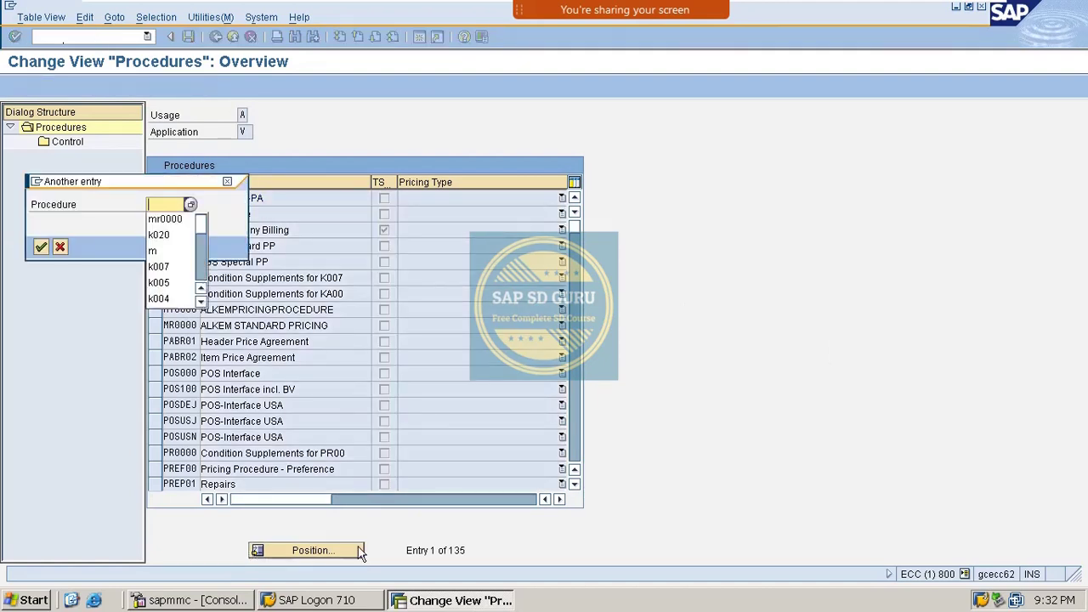
key(Down)
key(Return)
key(Return)
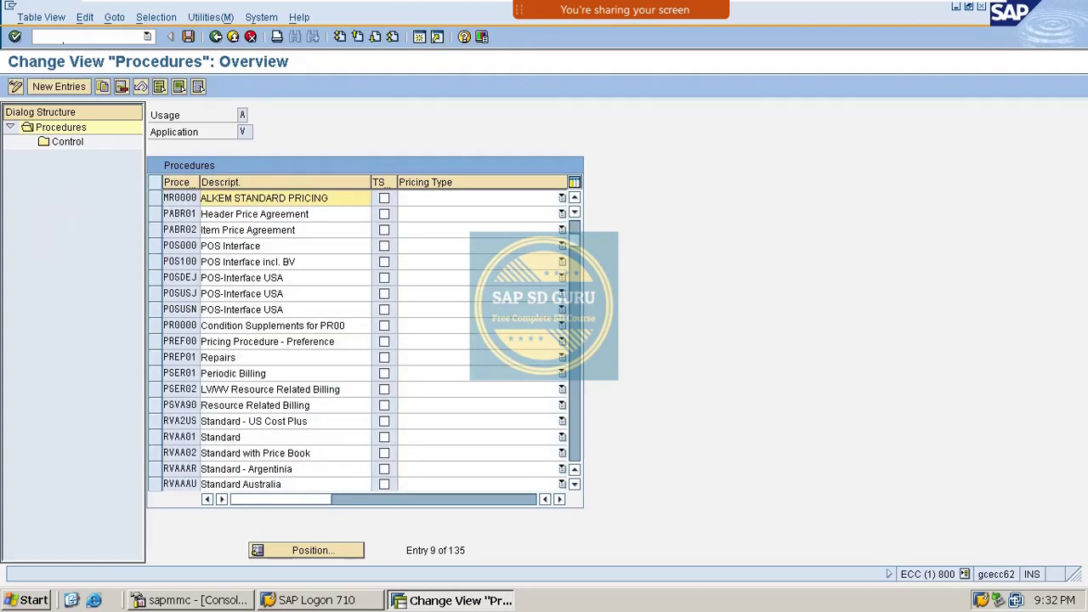
click(155, 198)
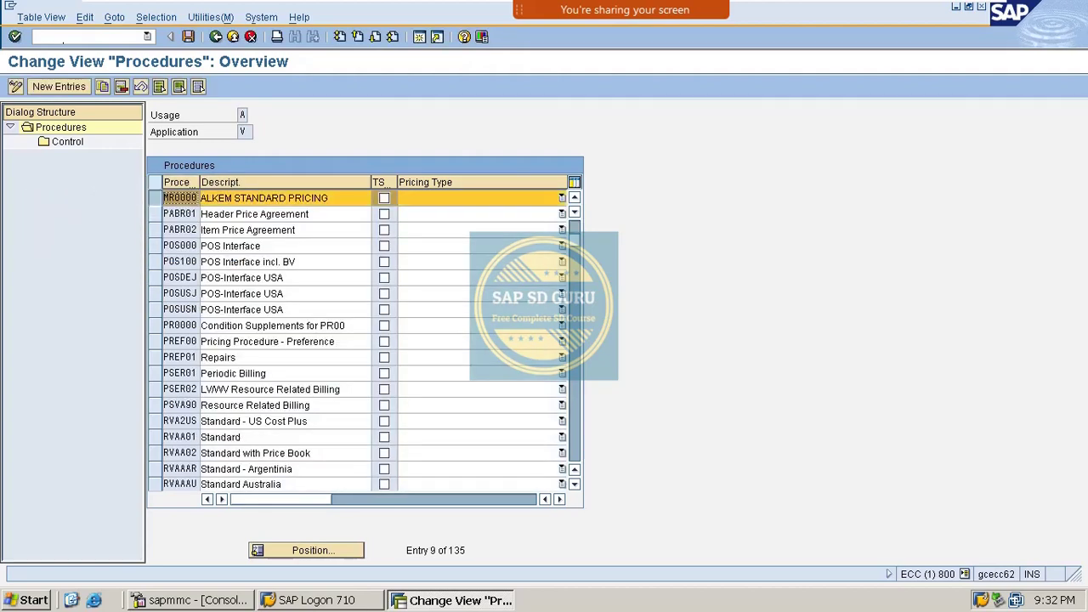
double_click(67, 141)
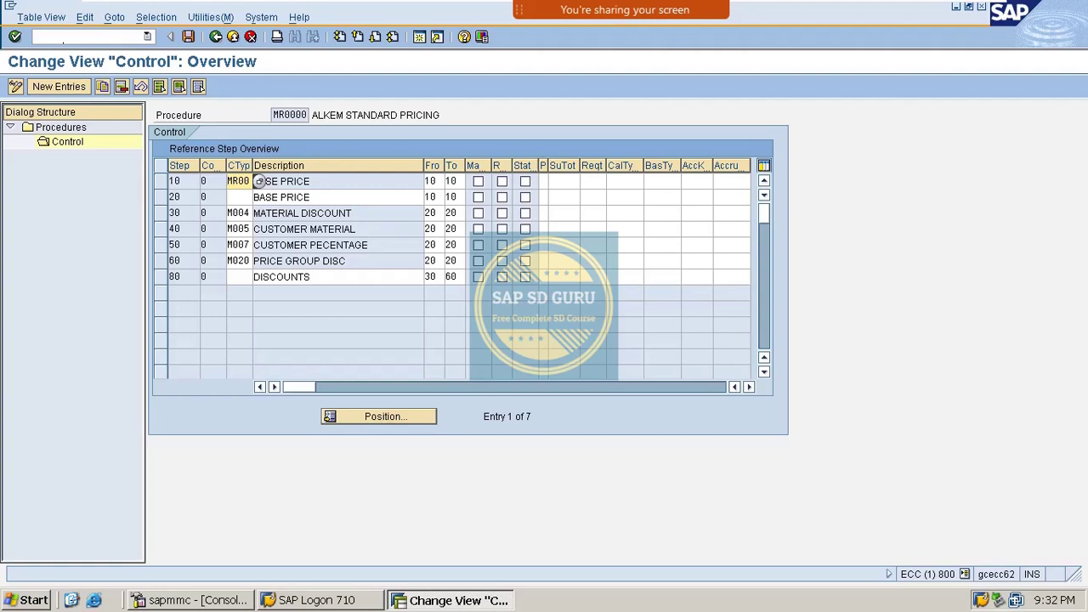
Start screen annotation with the Pencil Tool and handwrite HB00 and HA00 beside the step table, underlining both.
mouse_move(884, 25)
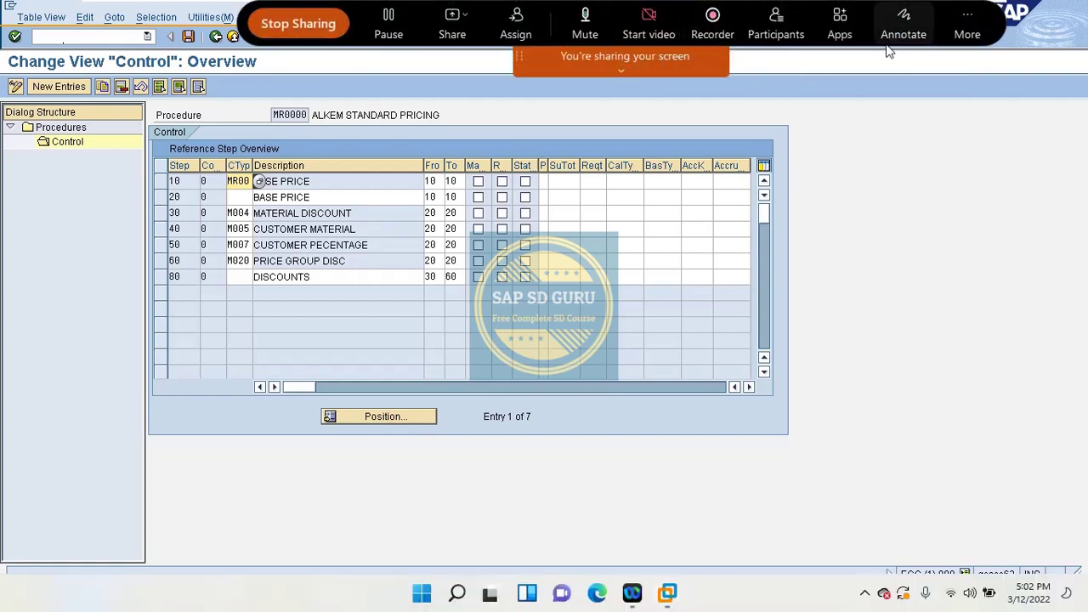
click(889, 44)
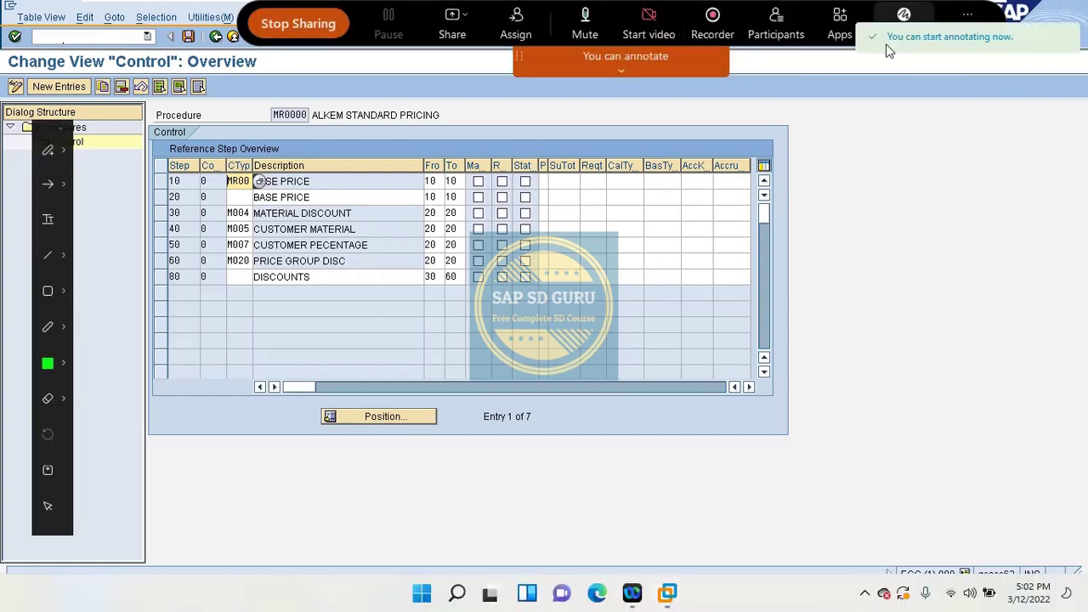
click(63, 327)
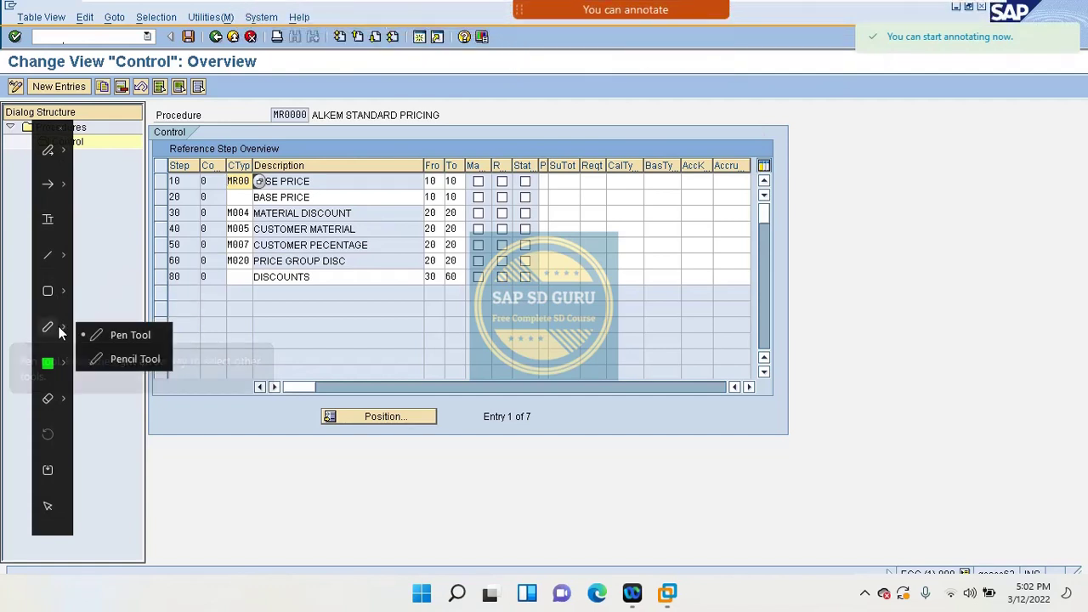
click(133, 363)
drag(783, 233, 829, 274)
mouse_move(813, 231)
mouse_down()
mouse_move(843, 256)
mouse_move(841, 243)
mouse_move(888, 246)
mouse_move(884, 216)
mouse_move(900, 243)
mouse_move(908, 212)
mouse_move(948, 234)
mouse_move(928, 224)
mouse_up()
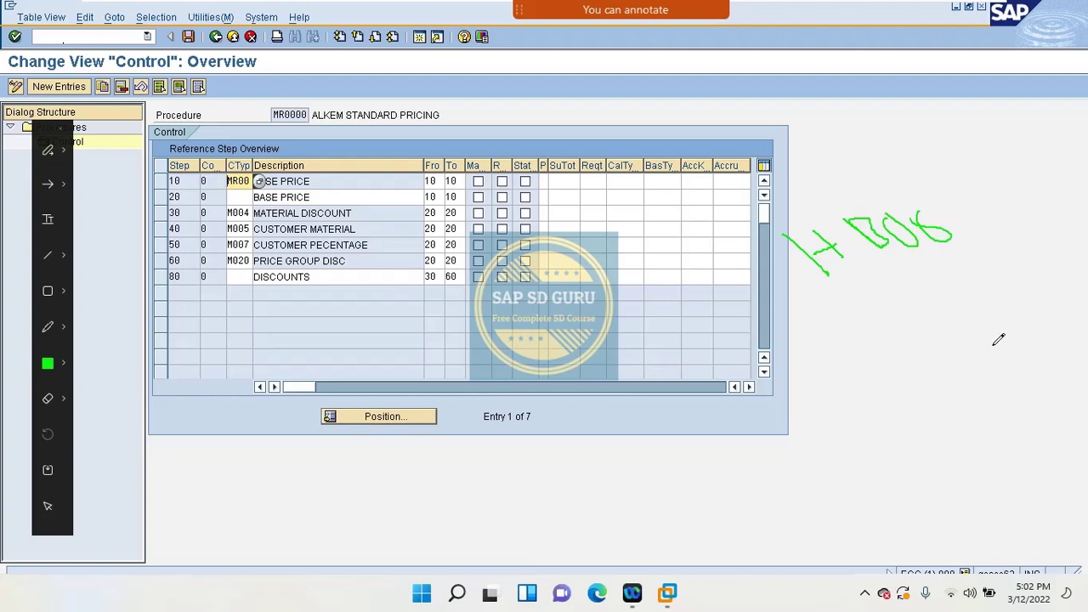
mouse_move(856, 303)
mouse_down()
mouse_move(907, 339)
mouse_move(896, 309)
mouse_move(905, 315)
mouse_move(918, 304)
mouse_move(947, 327)
mouse_move(971, 299)
mouse_move(961, 292)
mouse_move(1009, 294)
mouse_up()
drag(884, 371, 1050, 330)
drag(791, 288, 987, 260)
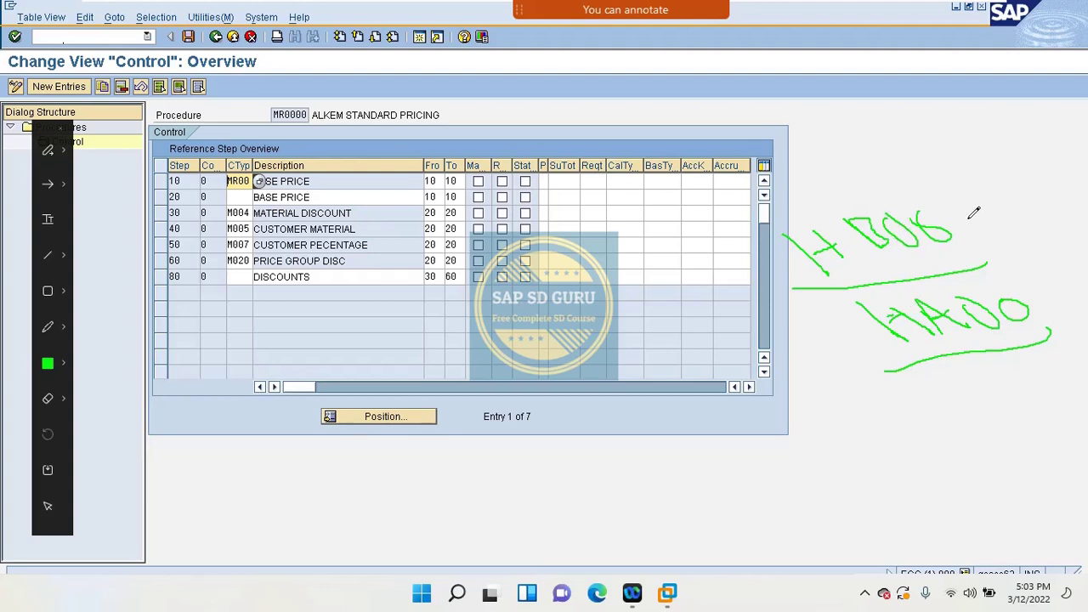
Draw a curved arrow from the HB00 and HA00 notes and handwrite explanatory notes below the step table.
mouse_move(973, 214)
mouse_down()
mouse_move(807, 157)
mouse_move(719, 289)
mouse_move(752, 396)
mouse_up()
drag(664, 365, 778, 373)
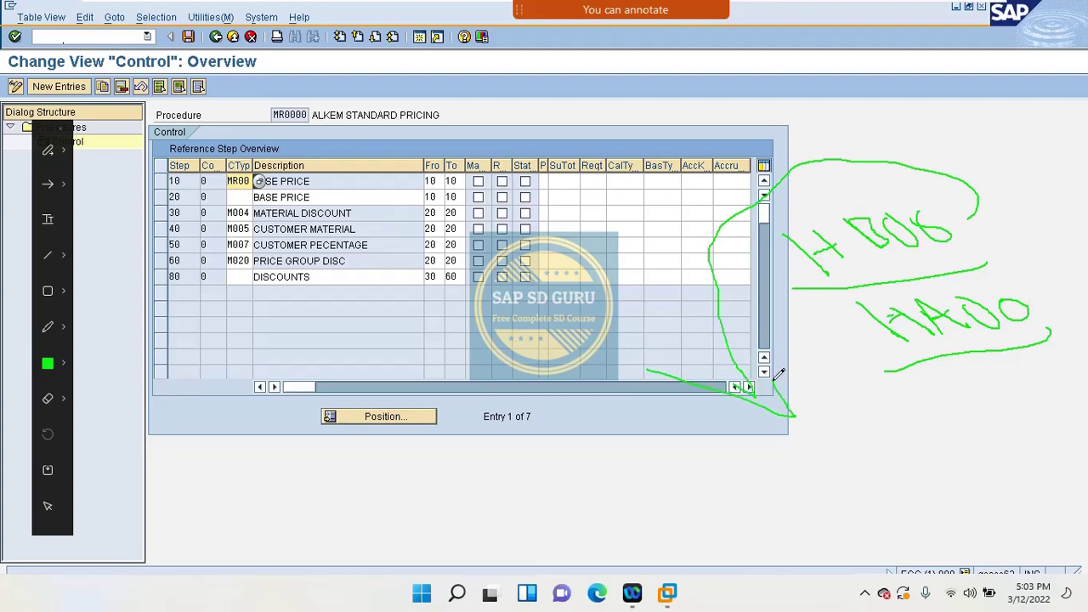
mouse_move(673, 450)
mouse_down()
mouse_move(715, 483)
mouse_move(737, 478)
mouse_move(695, 473)
mouse_move(732, 465)
mouse_move(789, 477)
mouse_move(786, 467)
mouse_move(821, 450)
mouse_move(834, 464)
mouse_move(856, 444)
mouse_move(850, 417)
mouse_move(894, 432)
mouse_move(923, 416)
mouse_move(929, 450)
mouse_up()
mouse_move(945, 406)
mouse_down()
mouse_move(979, 425)
mouse_move(1000, 479)
mouse_up()
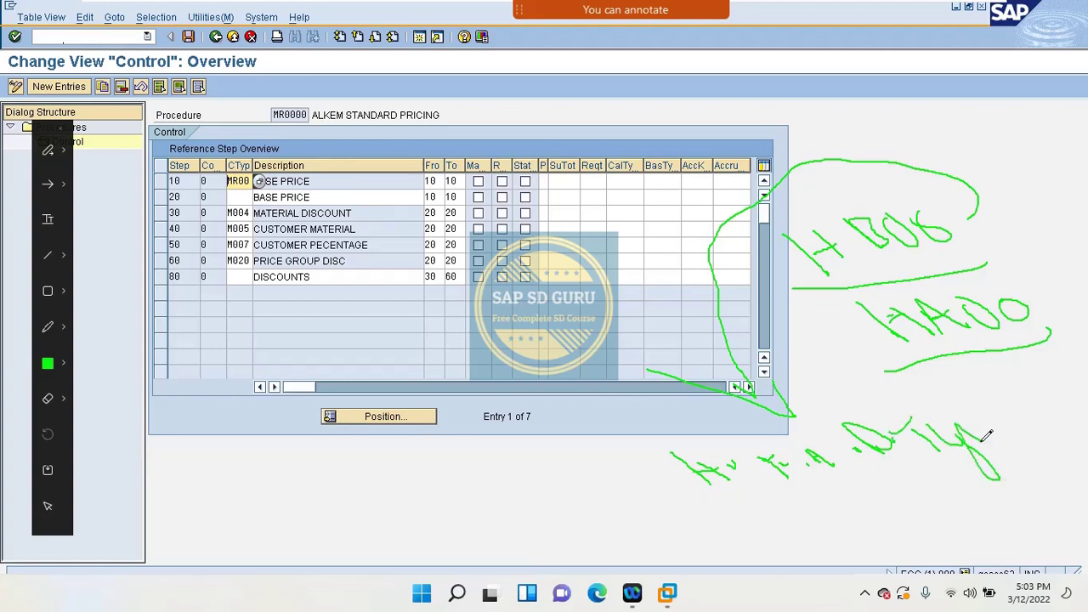
drag(858, 350, 620, 457)
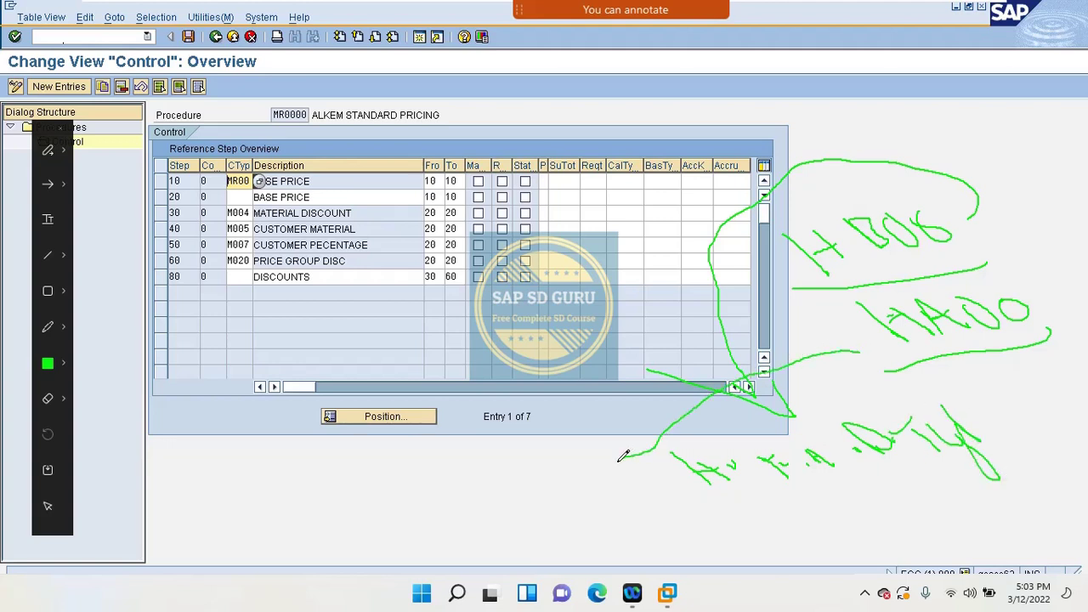
mouse_move(542, 492)
mouse_down()
mouse_move(559, 472)
mouse_move(515, 481)
mouse_up()
drag(593, 499, 586, 503)
mouse_move(331, 486)
mouse_down()
mouse_move(372, 517)
mouse_move(406, 493)
mouse_move(449, 505)
mouse_move(474, 479)
mouse_up()
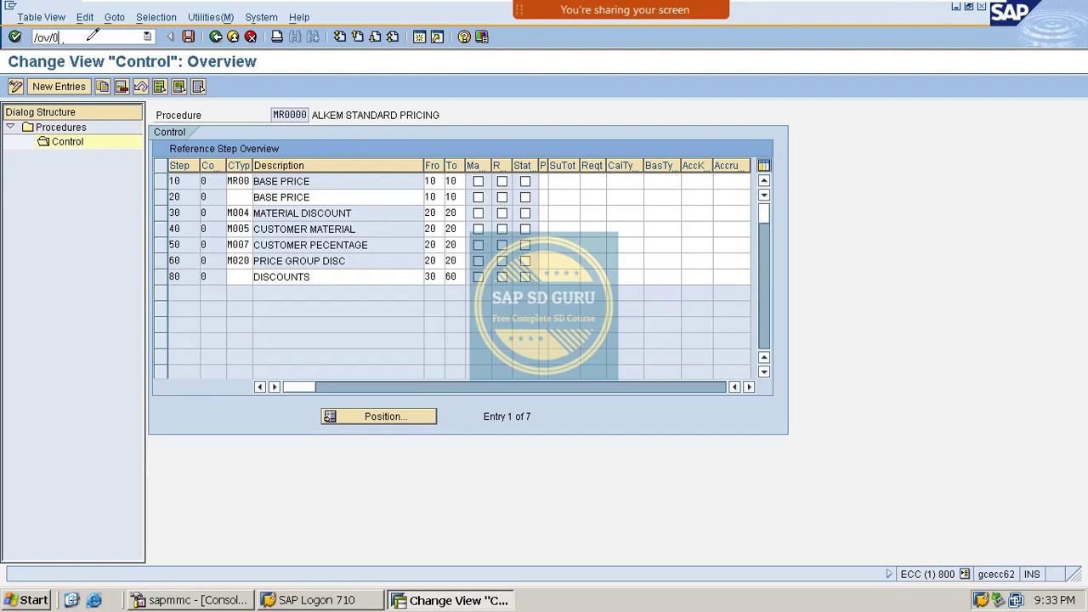
Open the condition types overview in a new session and position the list at condition type HB00.
key(Return)
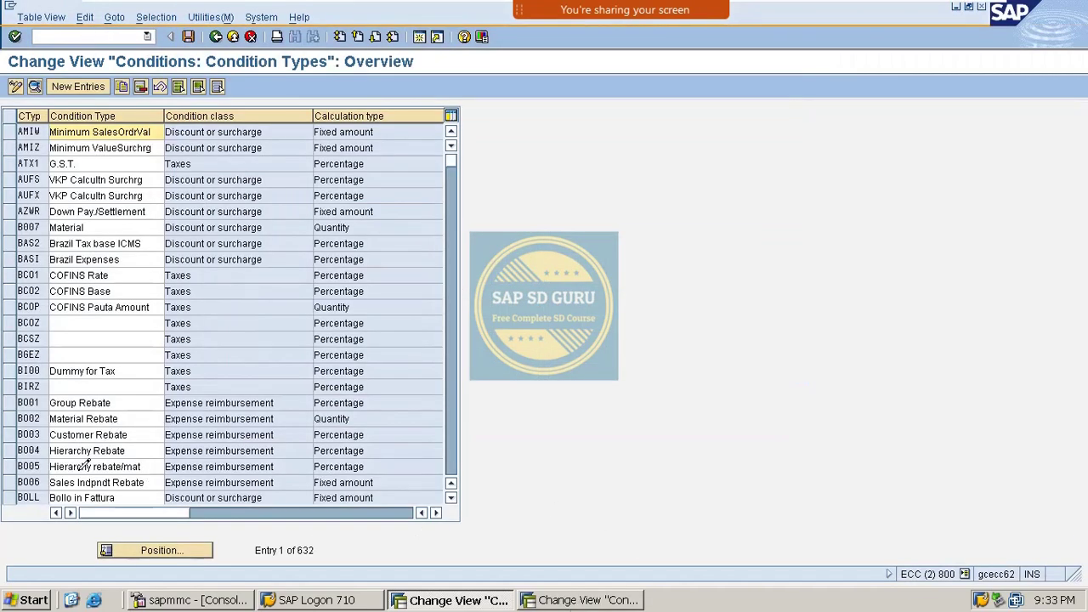
click(192, 549)
text(hb00)
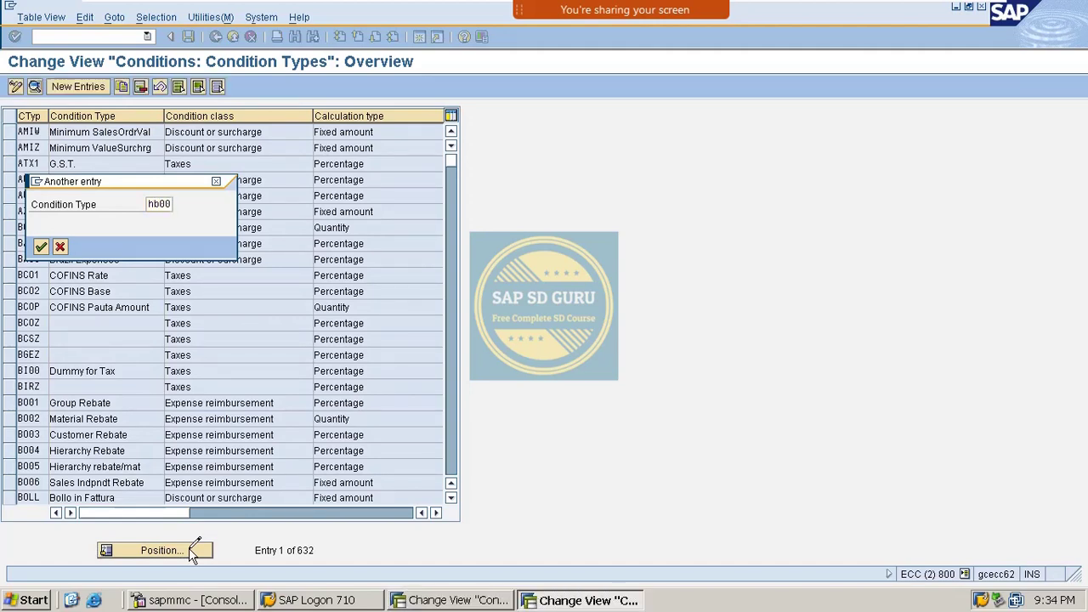
key(Return)
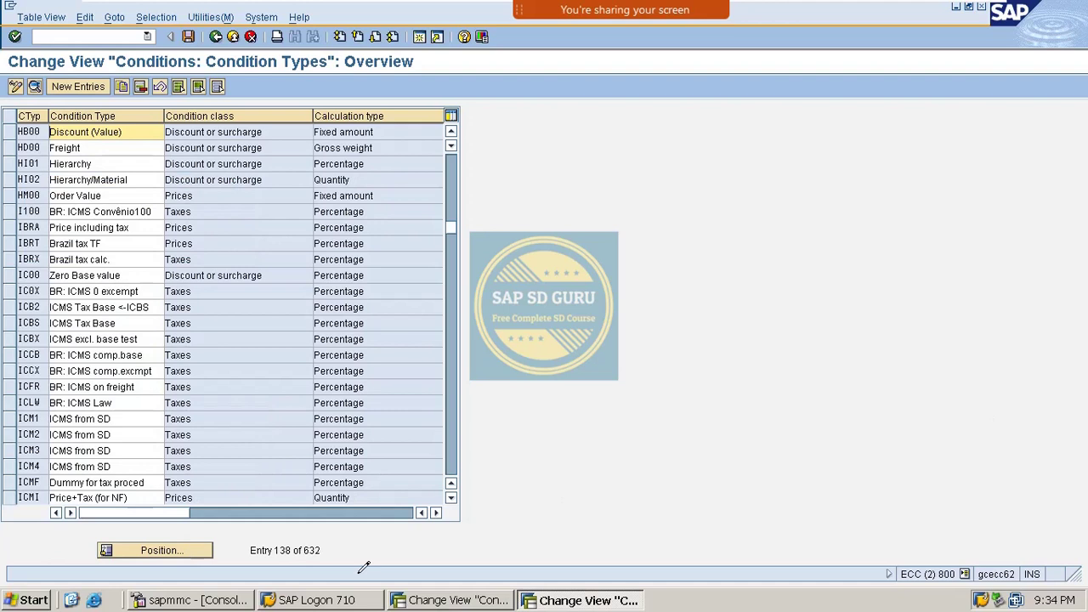
Review the details of condition type HB00, Discount (Value), and return to the condition types overview.
click(12, 127)
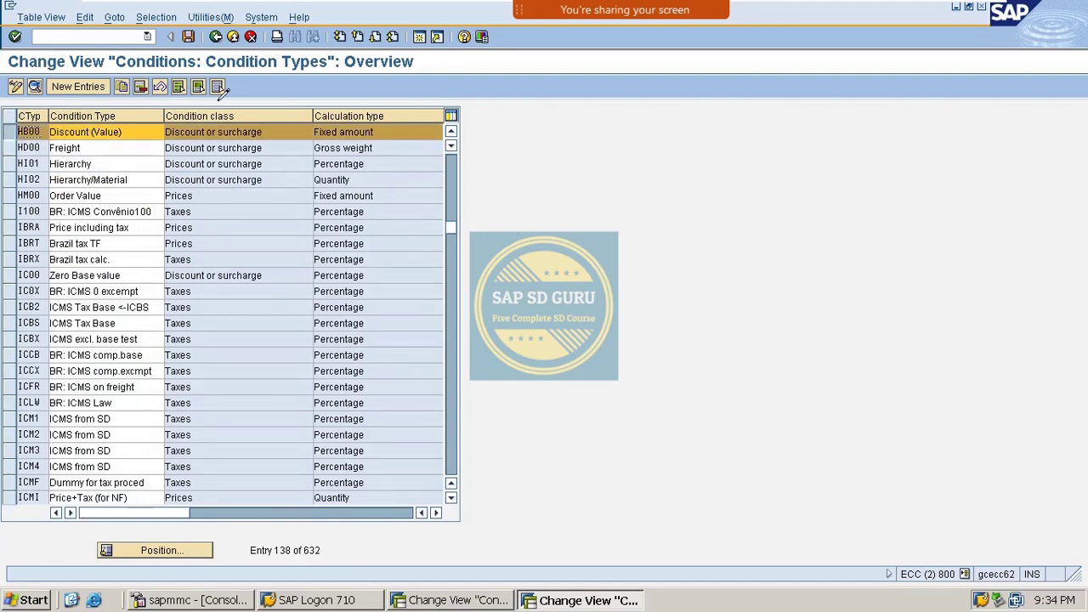
click(139, 128)
double_click(139, 128)
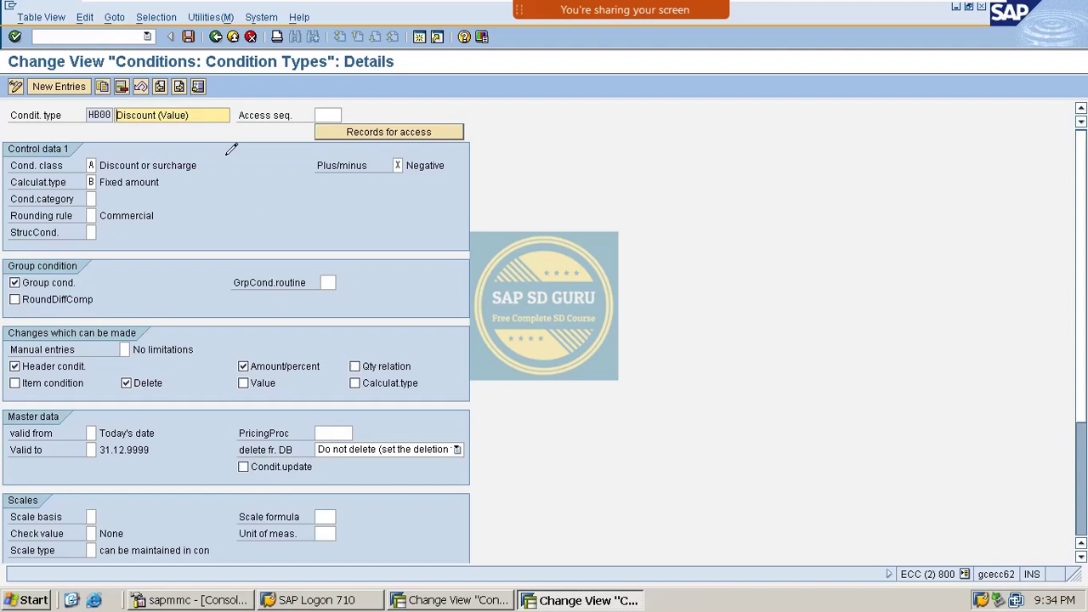
double_click(98, 114)
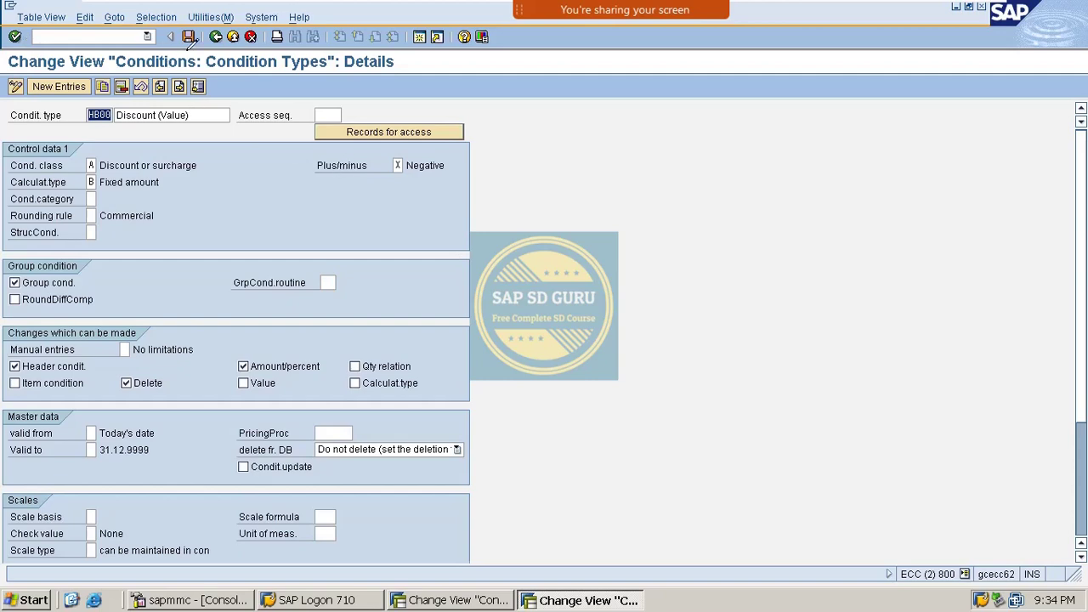
click(215, 36)
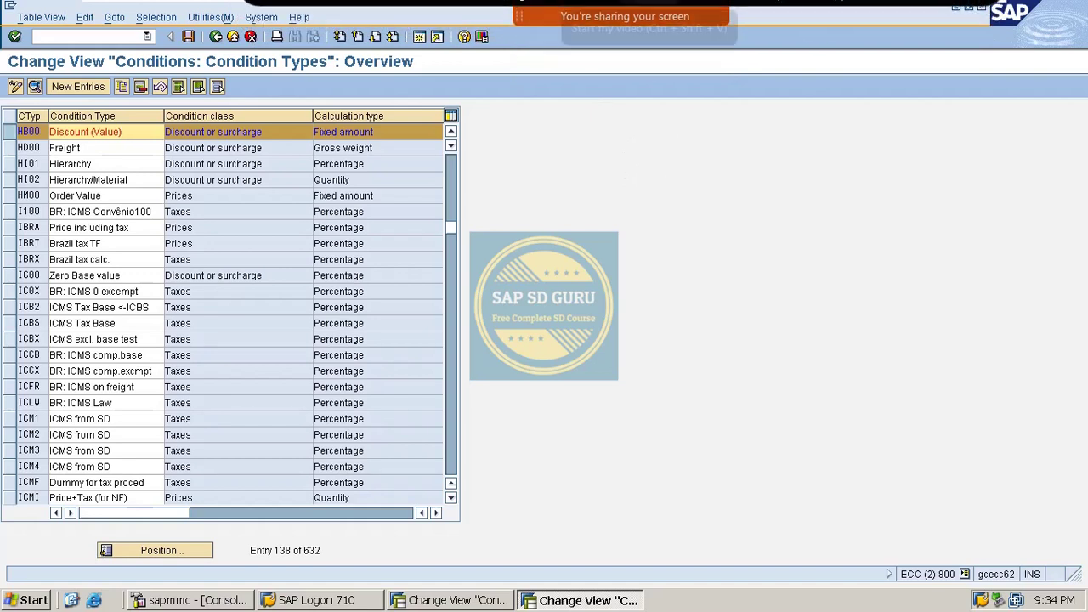
Start screen annotation and draw an arrow followed by the handwritten letters H.C.T beside the condition types list.
click(903, 21)
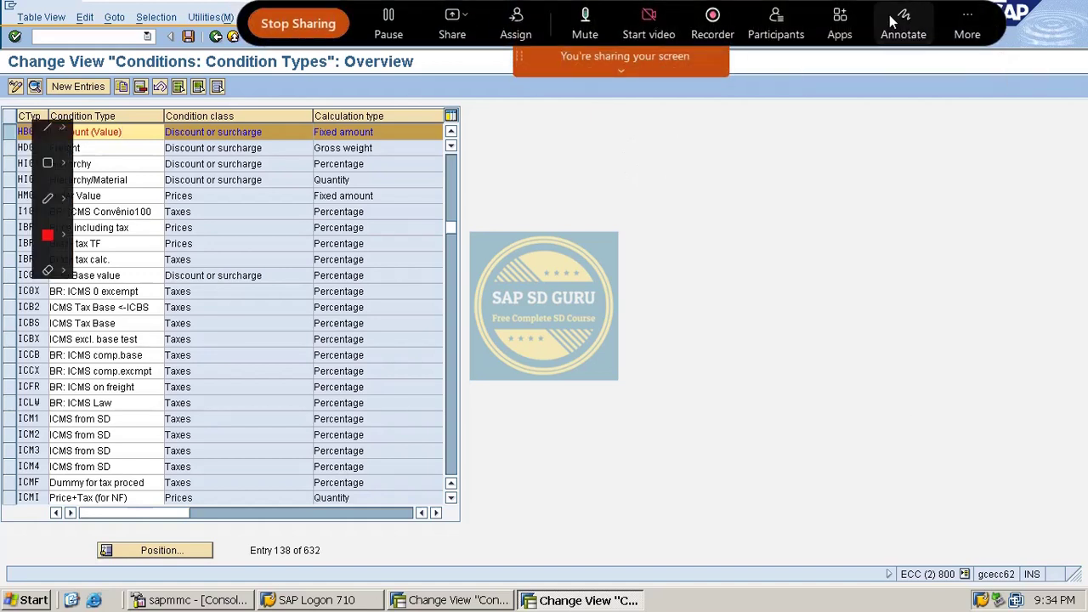
mouse_move(549, 184)
mouse_down()
mouse_move(538, 185)
mouse_move(583, 177)
mouse_move(600, 216)
mouse_up()
mouse_move(643, 173)
mouse_down()
mouse_move(679, 218)
mouse_move(720, 229)
mouse_up()
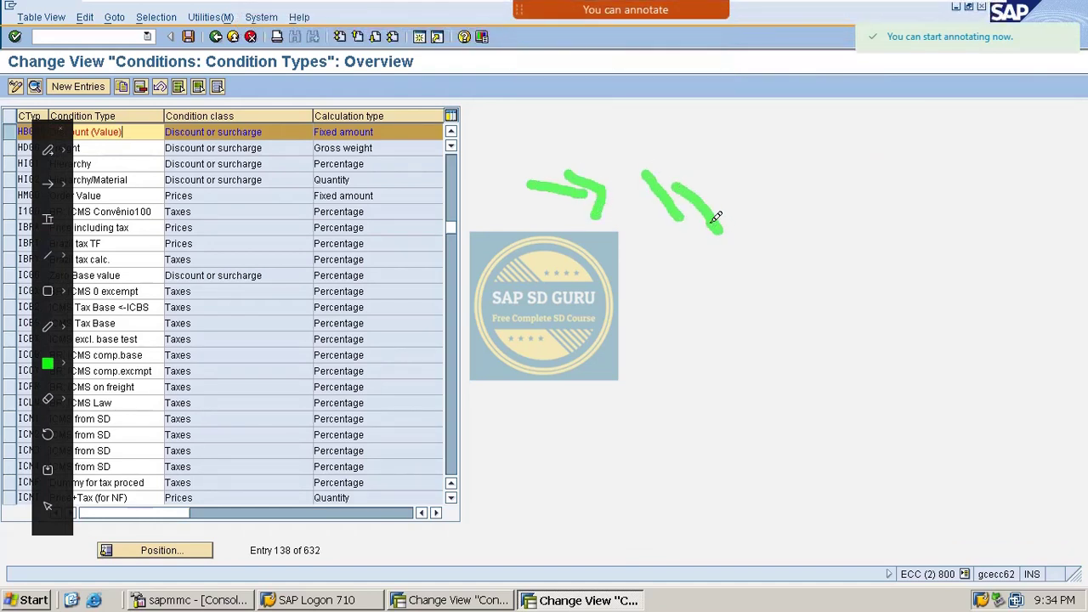
drag(600, 214, 693, 204)
click(762, 189)
mouse_move(781, 169)
mouse_down()
mouse_move(801, 167)
mouse_move(828, 213)
mouse_up()
click(847, 197)
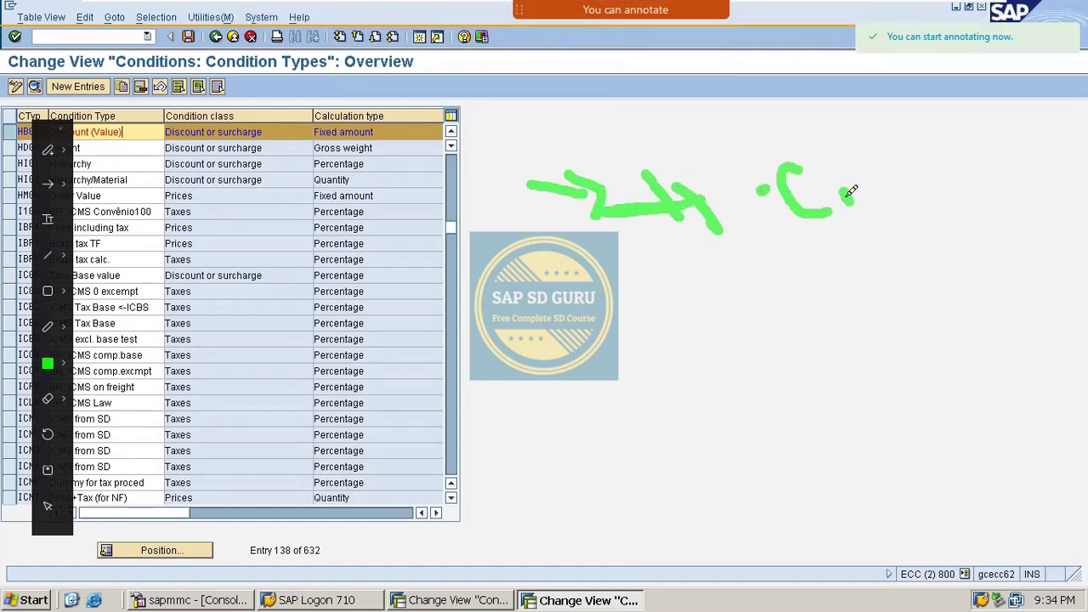
drag(871, 164, 889, 205)
drag(814, 159, 863, 146)
Add a cross mark and an underlined A.S. note below the H.C.T annotation.
drag(783, 265, 820, 308)
mouse_move(677, 291)
mouse_down()
mouse_move(816, 294)
mouse_move(831, 305)
mouse_up()
mouse_move(692, 372)
mouse_down()
mouse_move(763, 403)
mouse_move(738, 395)
mouse_up()
click(791, 391)
mouse_move(808, 370)
mouse_down()
mouse_move(852, 412)
mouse_move(882, 463)
mouse_up()
click(874, 386)
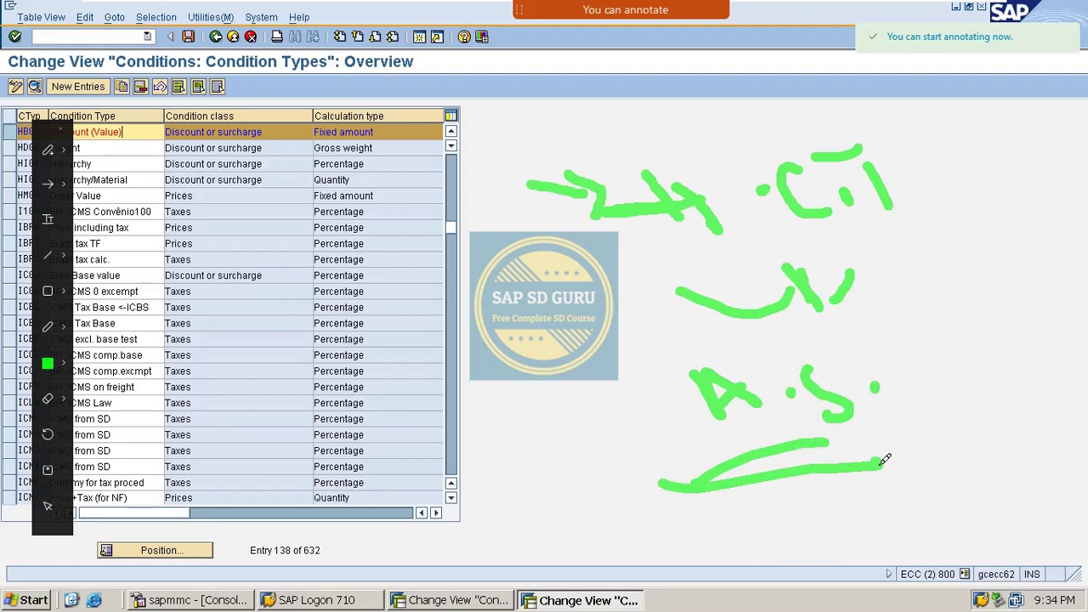
mouse_move(896, 134)
mouse_down()
mouse_move(802, 522)
mouse_move(388, 257)
mouse_move(802, 222)
mouse_up()
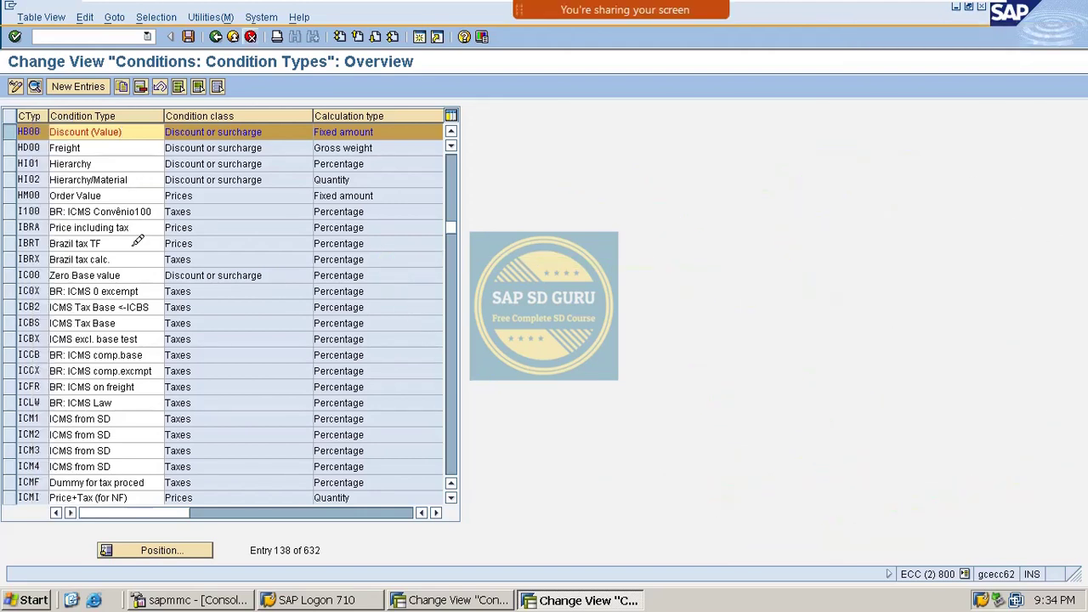
Position the condition types list at HA00 and open the details of that percentage discount.
click(158, 545)
text(ha00)
key(Return)
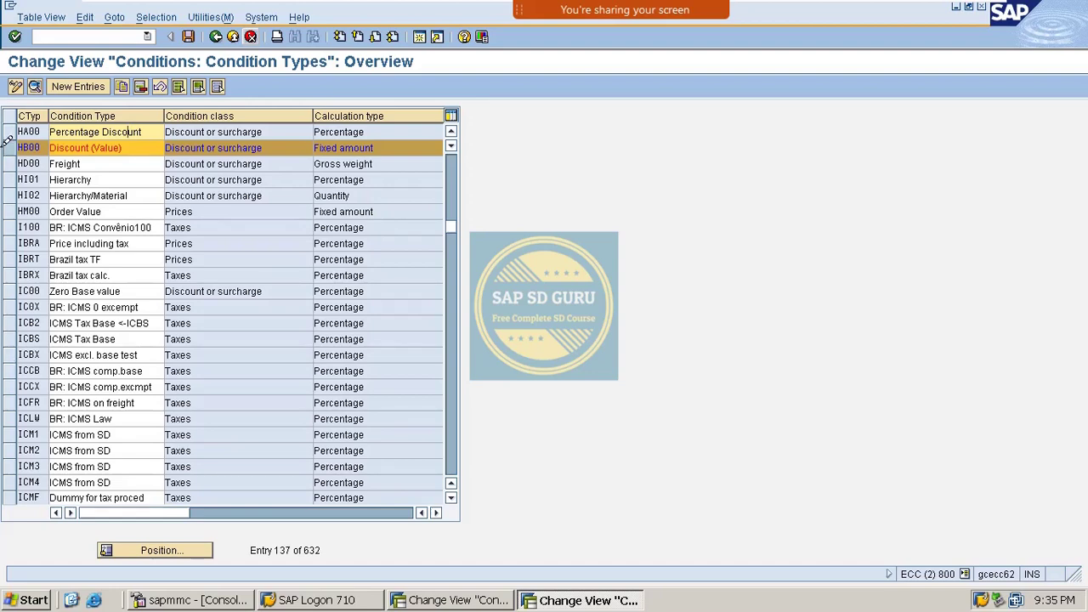
click(39, 131)
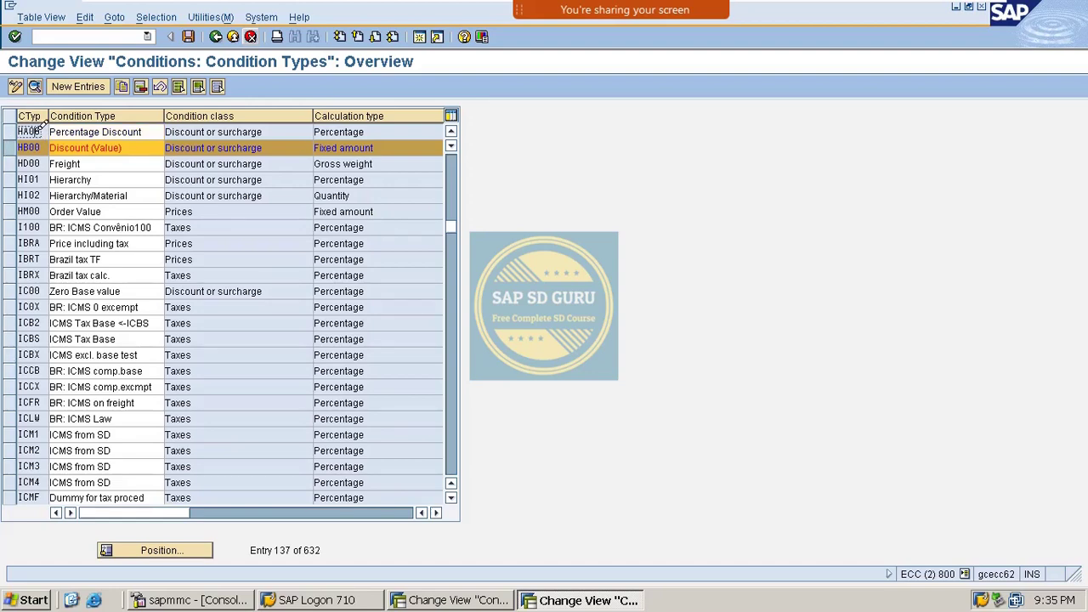
double_click(39, 131)
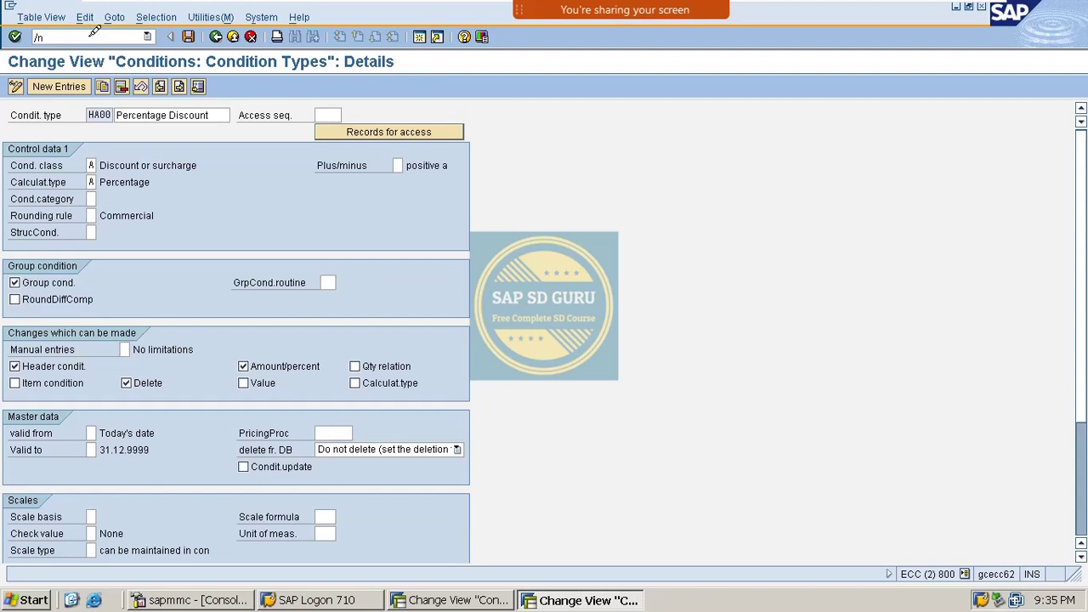
Leave the condition type details and start sales order creation with transaction va01.
key(Return)
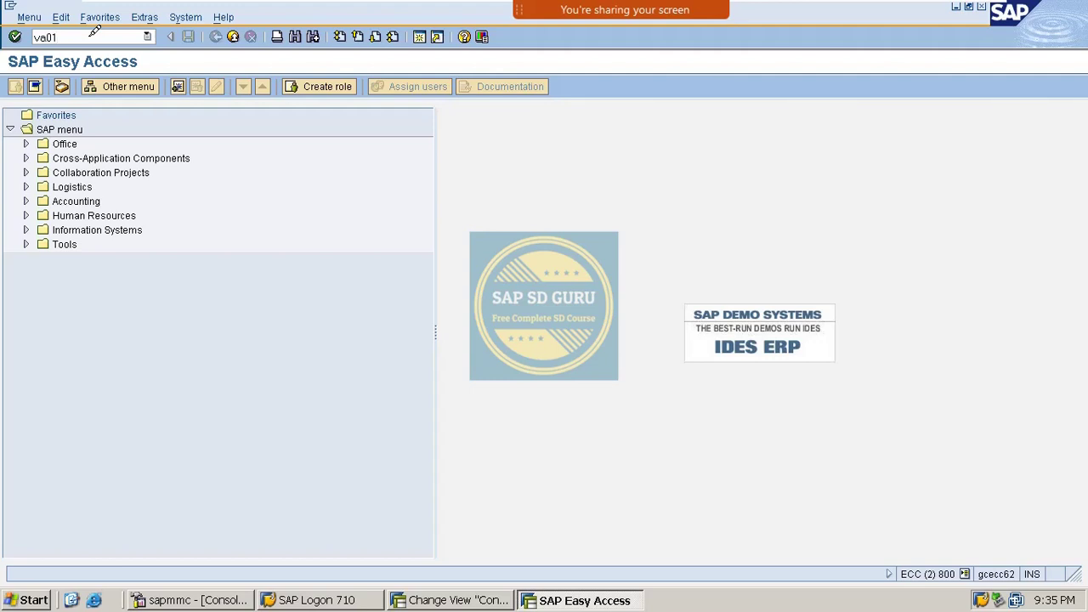
key(Return)
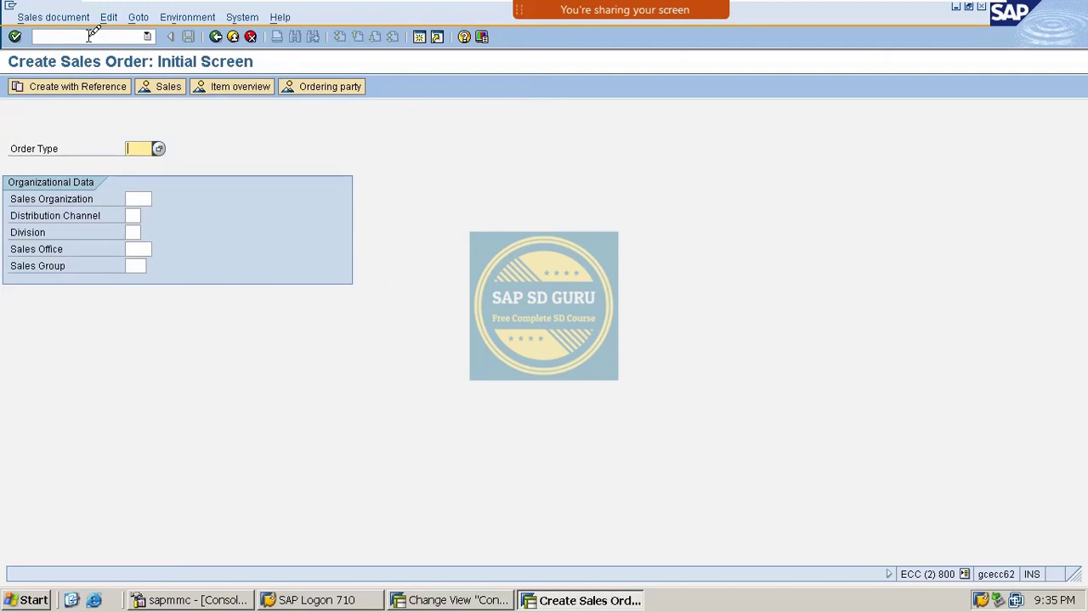
Set order type or, sales organization m100, distribution channel m1 and division m1, and continue to the order overview.
key(BackSpace)
key(Down)
key(Return)
key(Tab)
key(BackSpace)
key(Down)
key(Return)
key(Tab)
key(BackSpace)
key(Down)
key(Return)
key(Tab)
key(BackSpace)
key(Down)
key(Return)
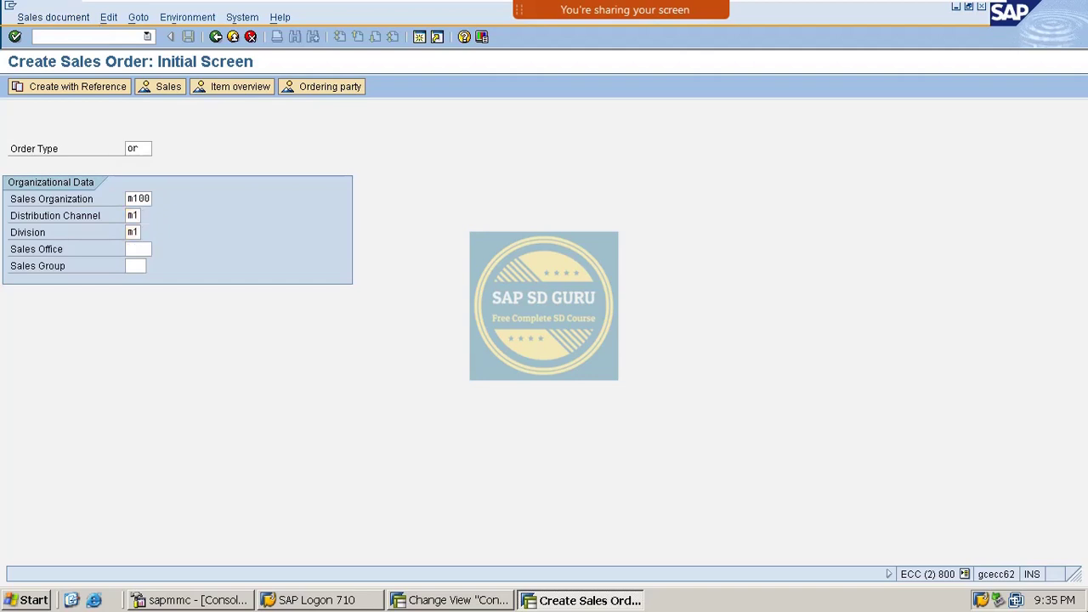
key(Return)
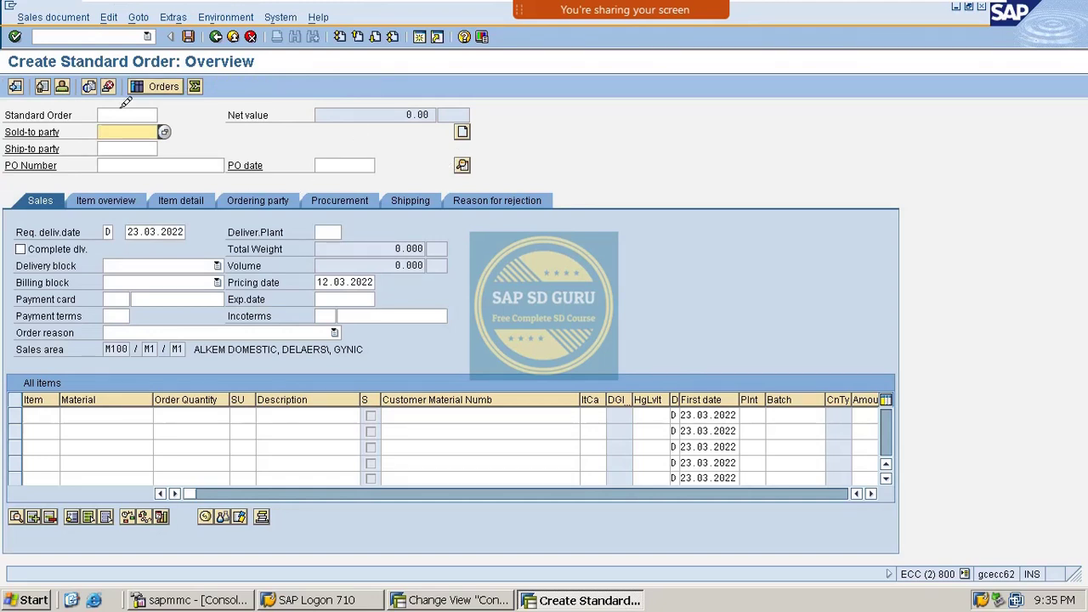
Enter the customer number as the standard order's sold-to party.
key(Down)
key(Down)
key(Return)
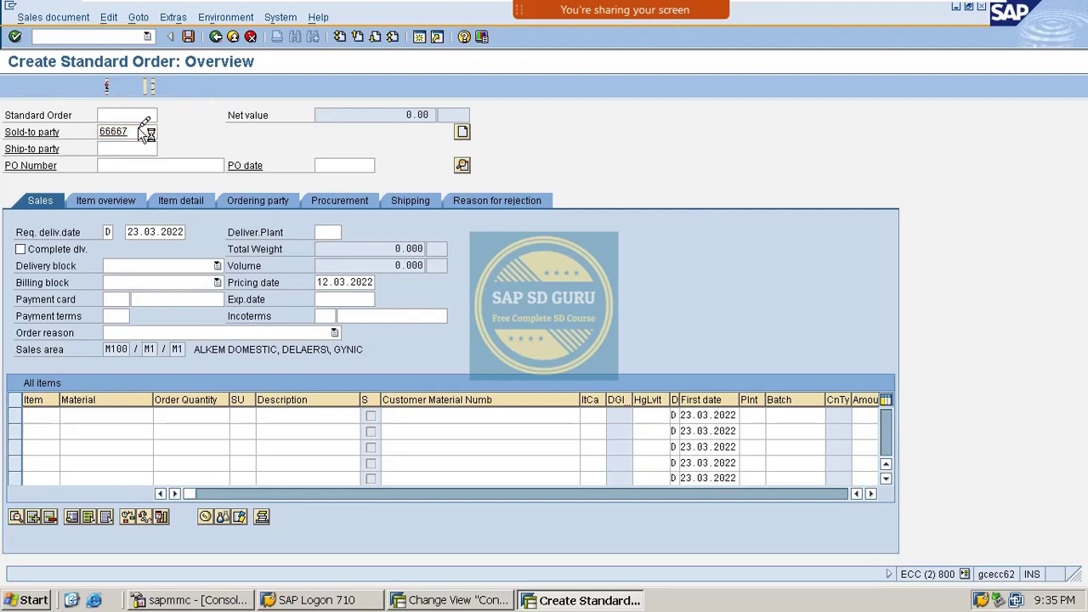
Add material VAXINE-200 as the order's first item with an order quantity of 1.
key(Down)
key(Down)
key(Return)
key(Tab)
text(1)
key(Return)
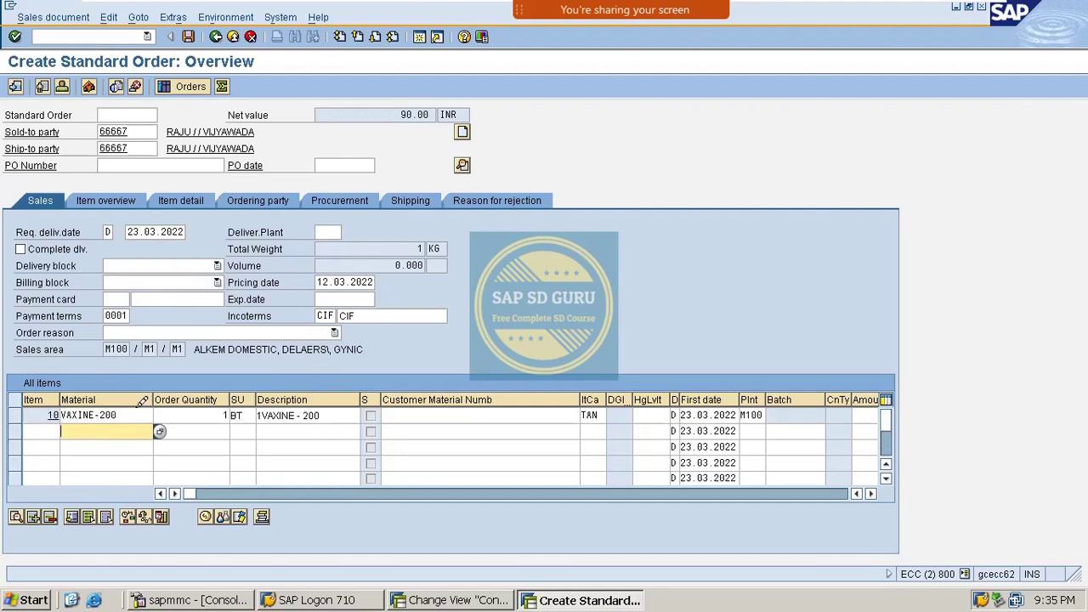
Try to add condition type HB00 to the pricing conditions of the VAXINE-200 order item.
double_click(85, 415)
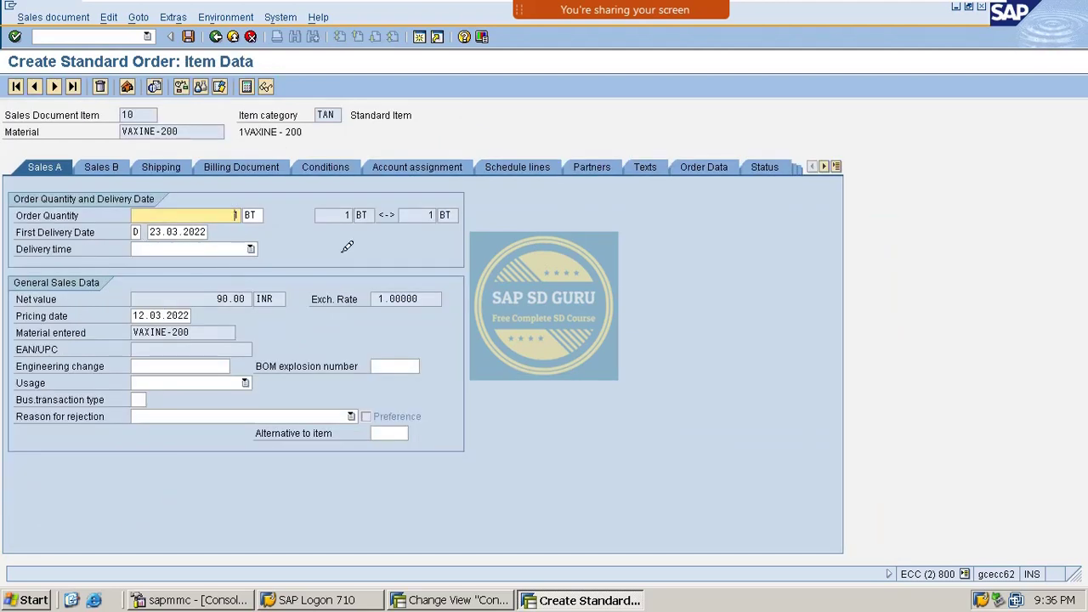
click(340, 165)
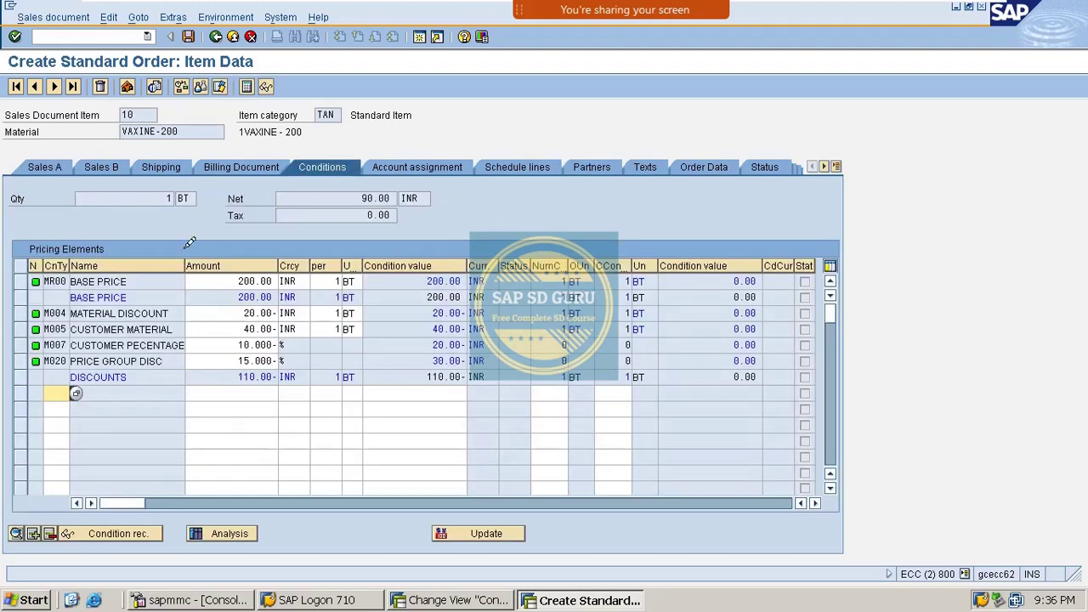
text(hb00)
key(Return)
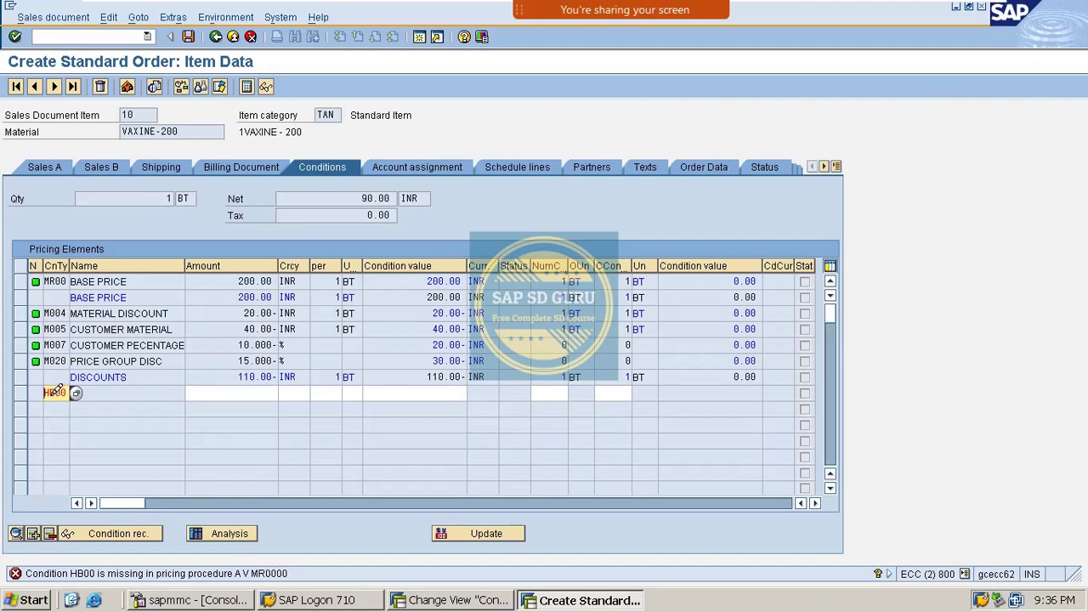
click(82, 37)
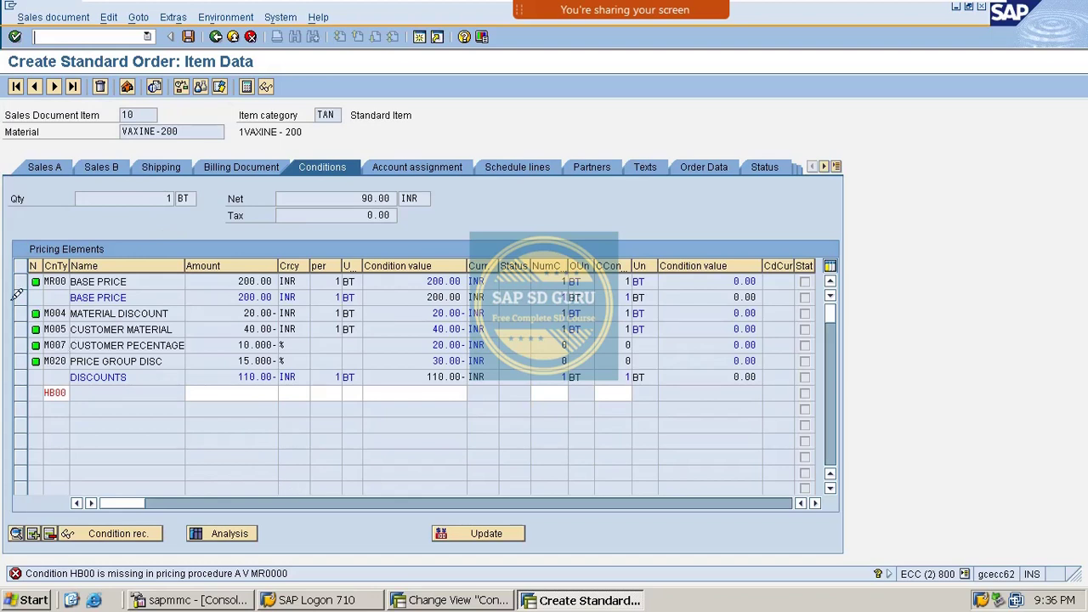
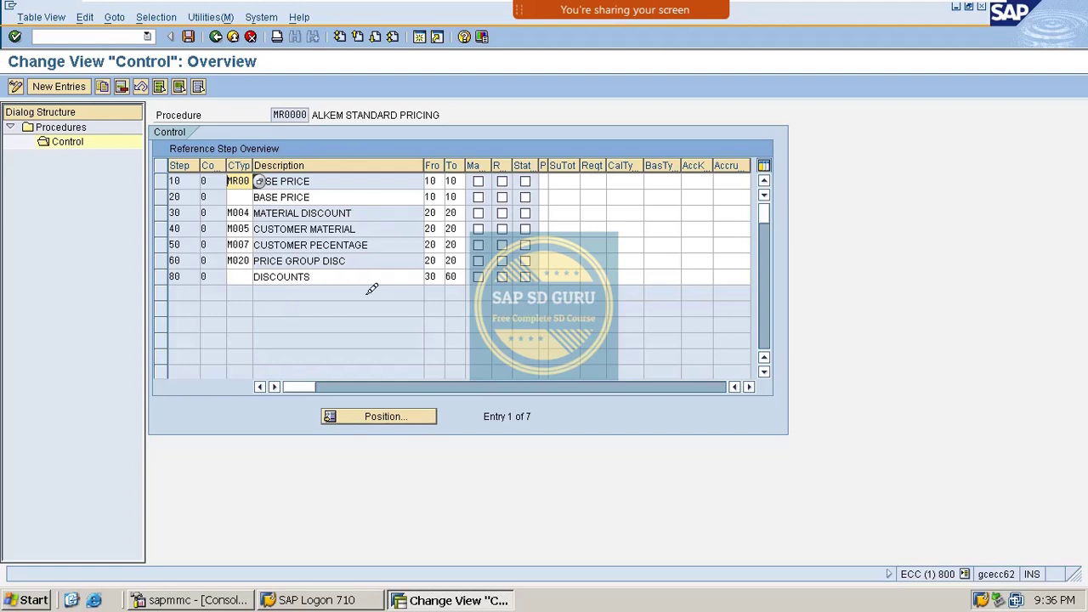
Examine the step numbers, base price line and DISCOUNTS subtotal line in pricing procedure MR0000's control data.
double_click(180, 212)
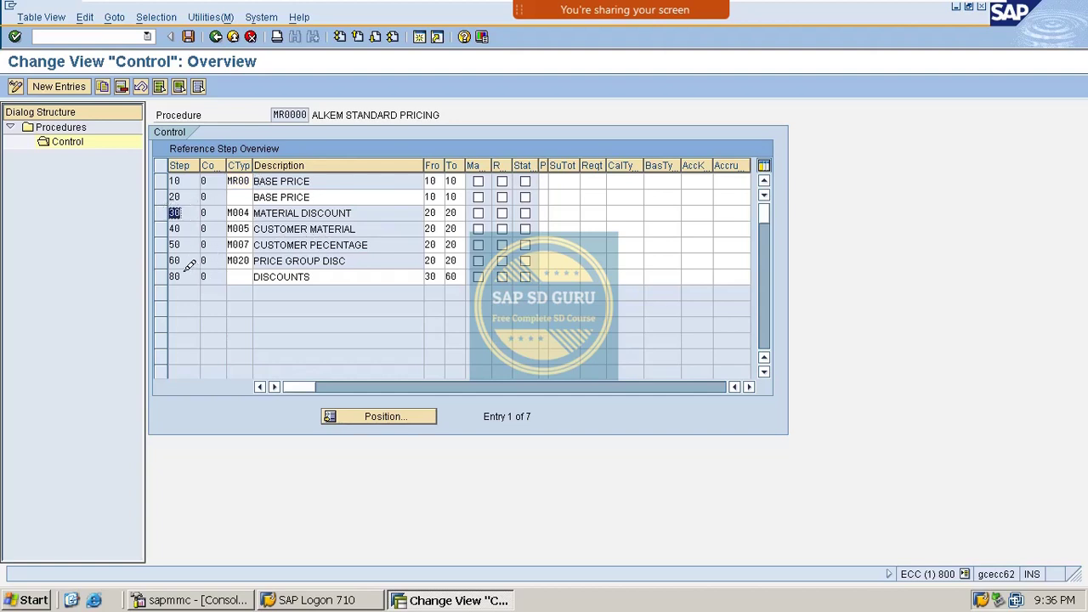
click(313, 276)
drag(313, 277, 224, 248)
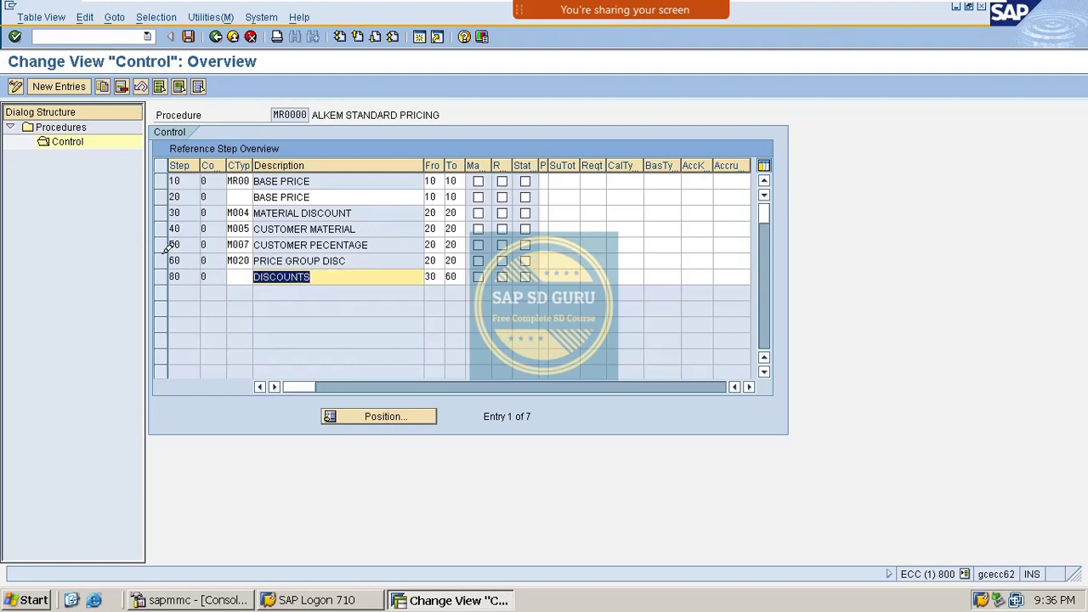
double_click(191, 276)
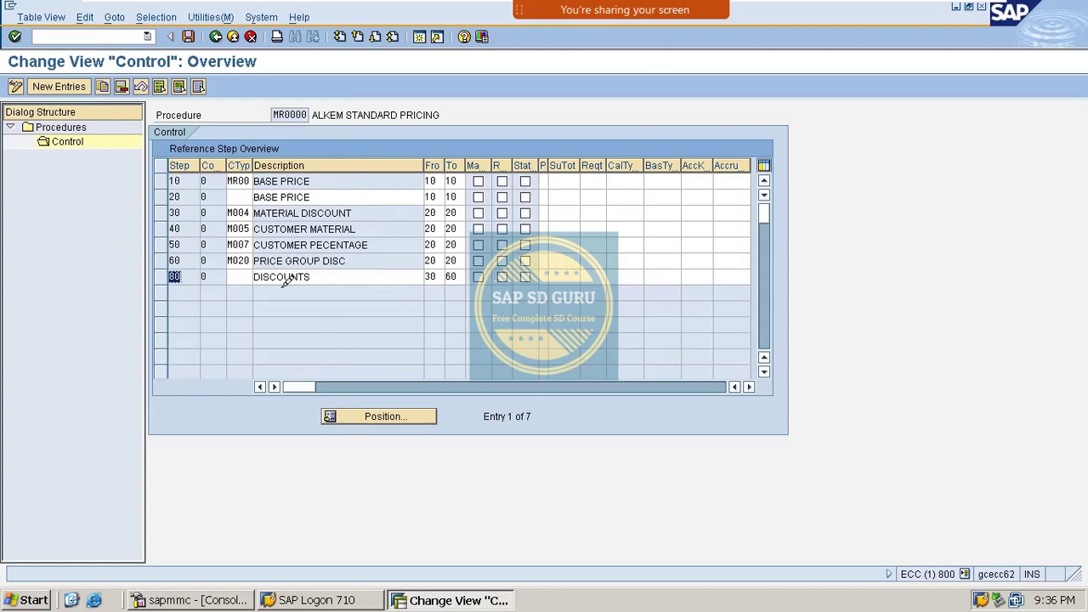
double_click(280, 197)
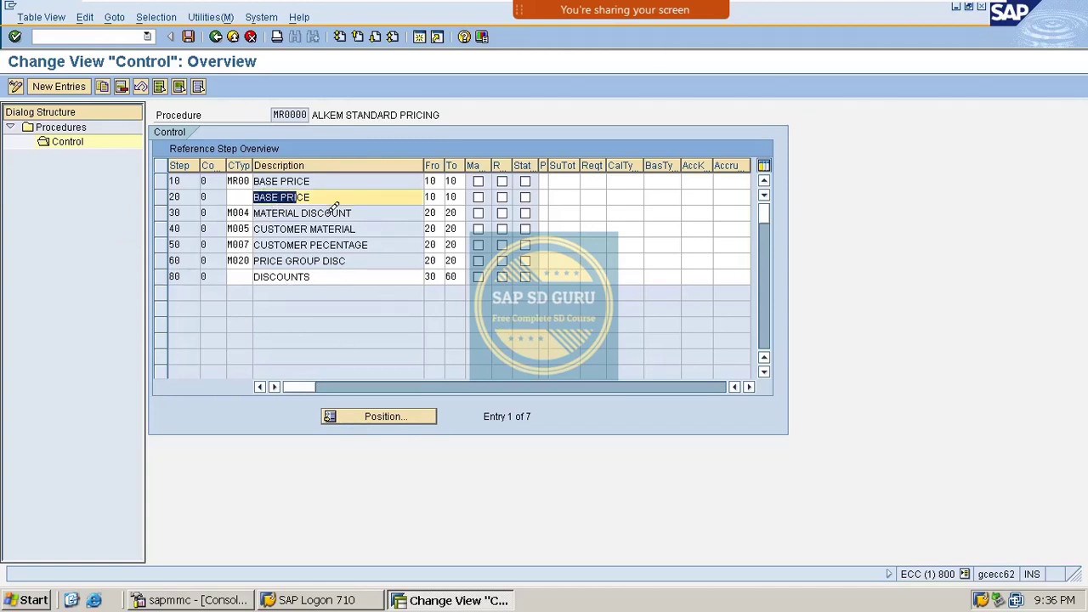
double_click(264, 275)
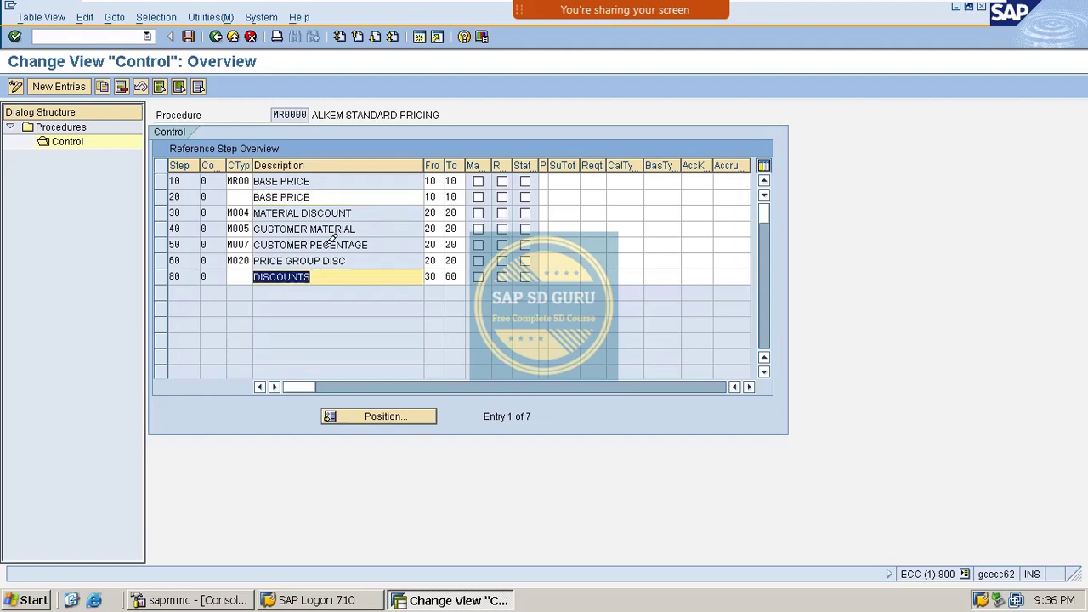
click(244, 275)
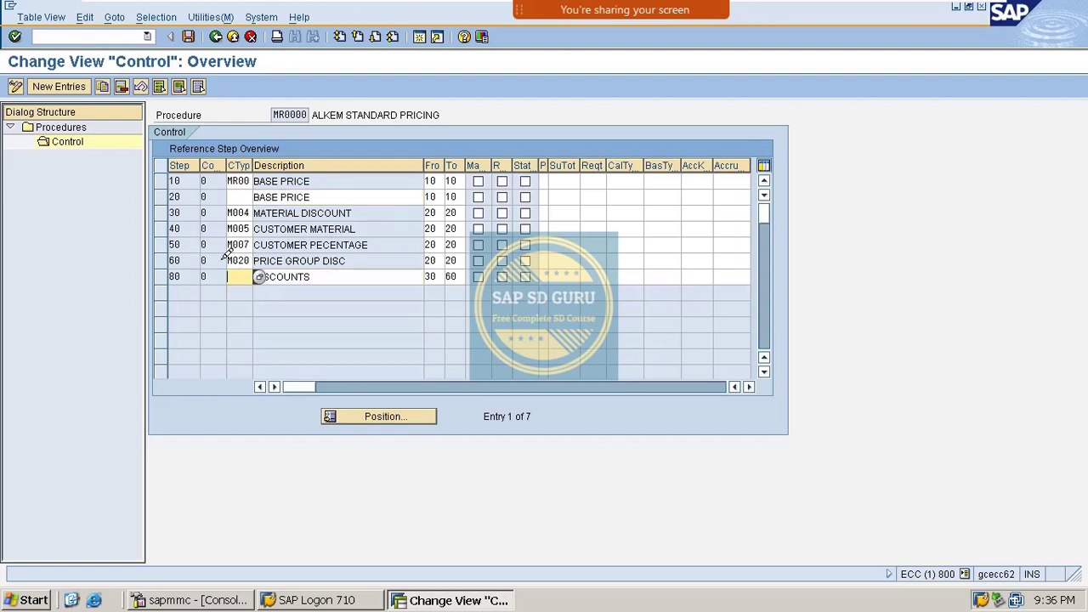
Create a new entry in pricing procedure MR0000 at step 65 with condition type HB00.
click(53, 78)
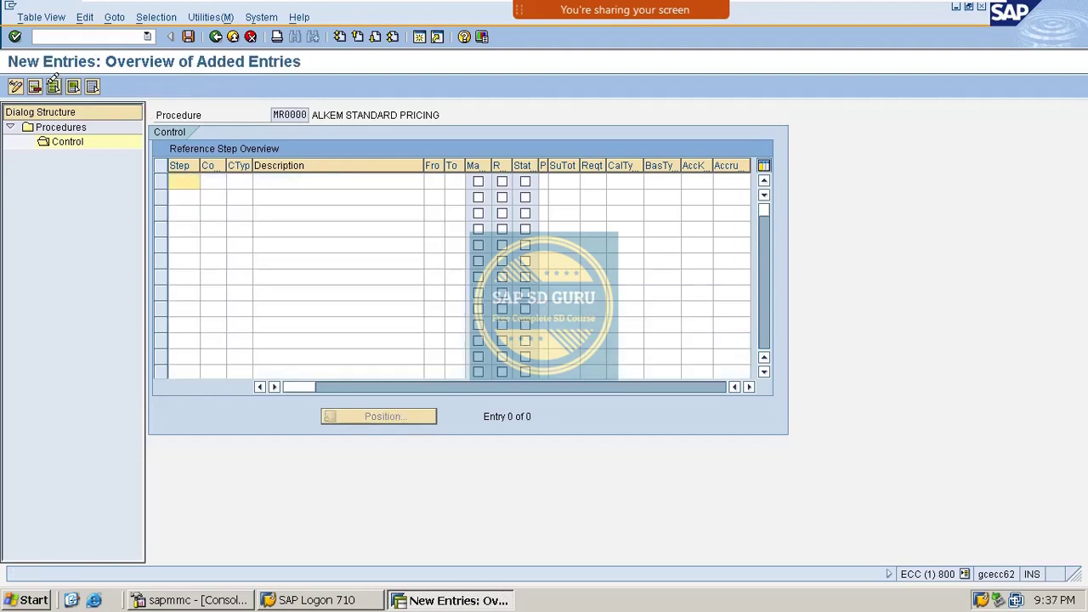
key(Tab)
key(Tab)
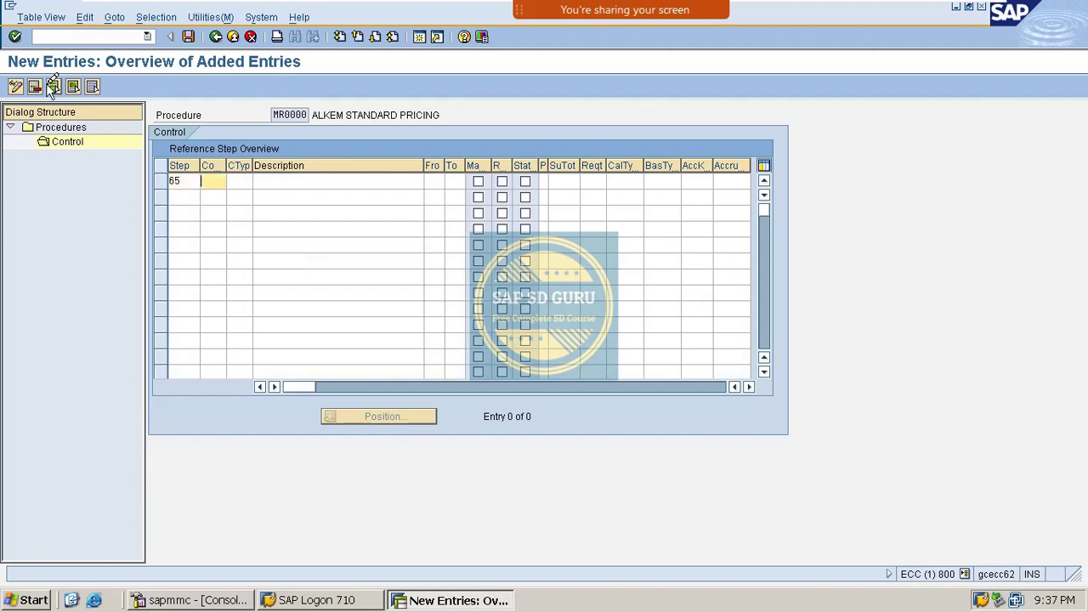
text(HB)
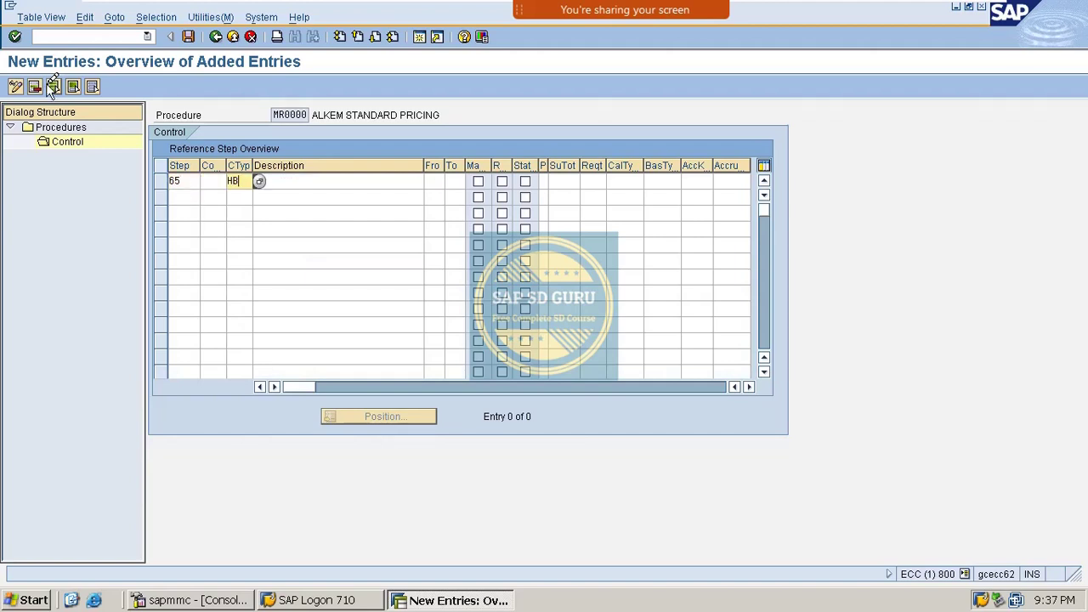
text(00)
key(Return)
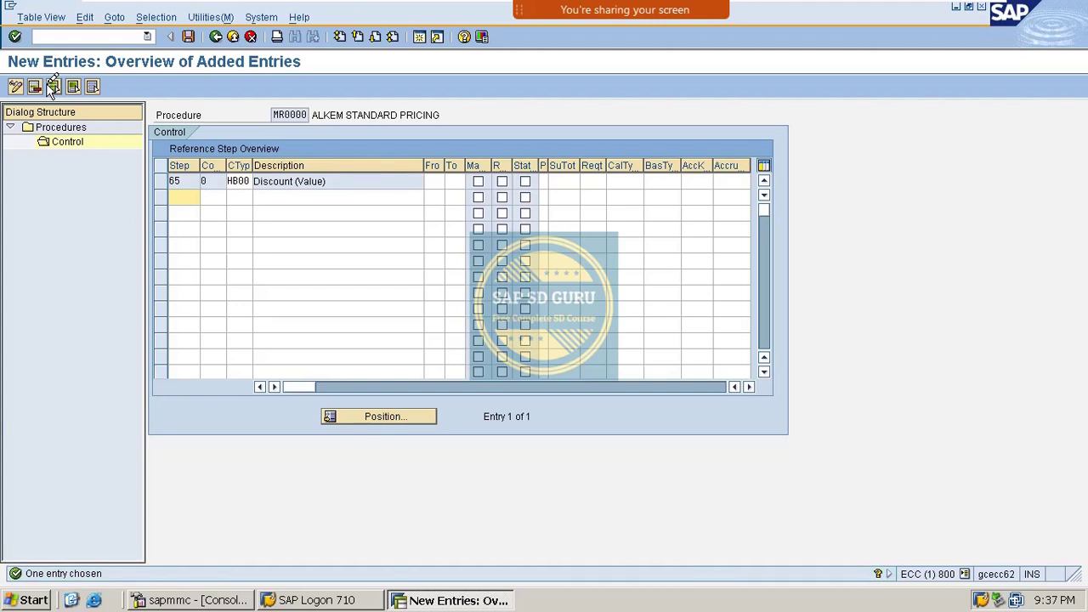
Add step 70 with condition type HA00, then save the new entries to the proposed customizing request and return to the control overview.
text(70)
key(Tab)
key(Tab)
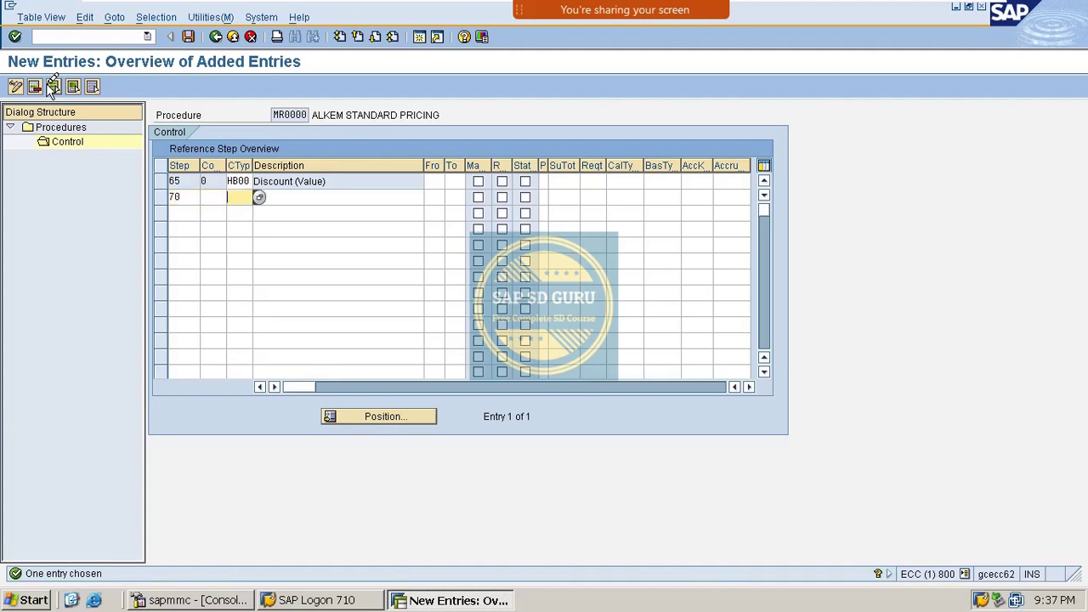
text(HA00)
key(Return)
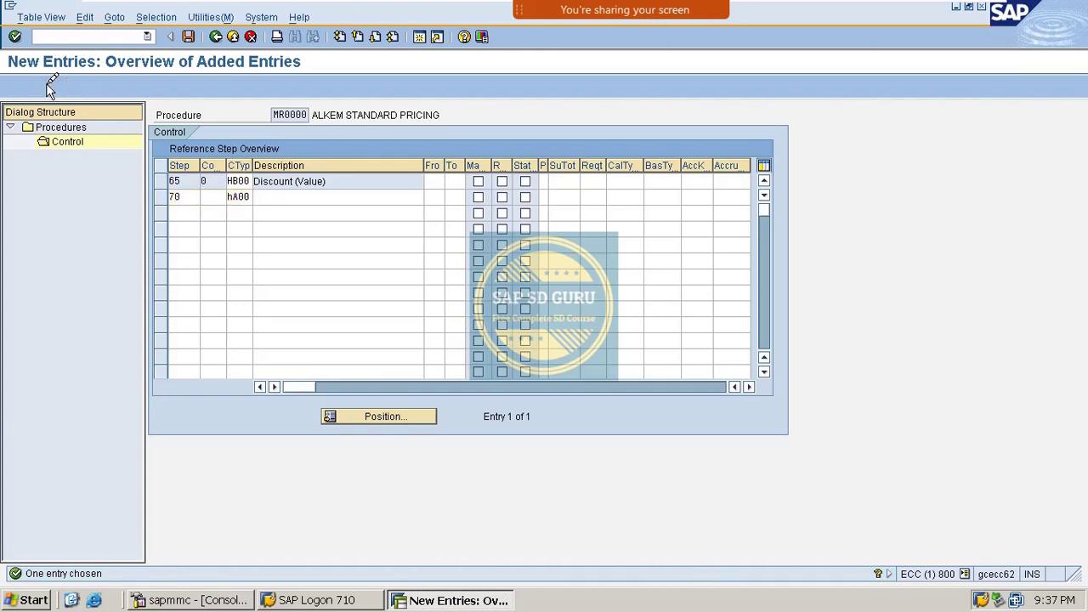
key(ctrl+s)
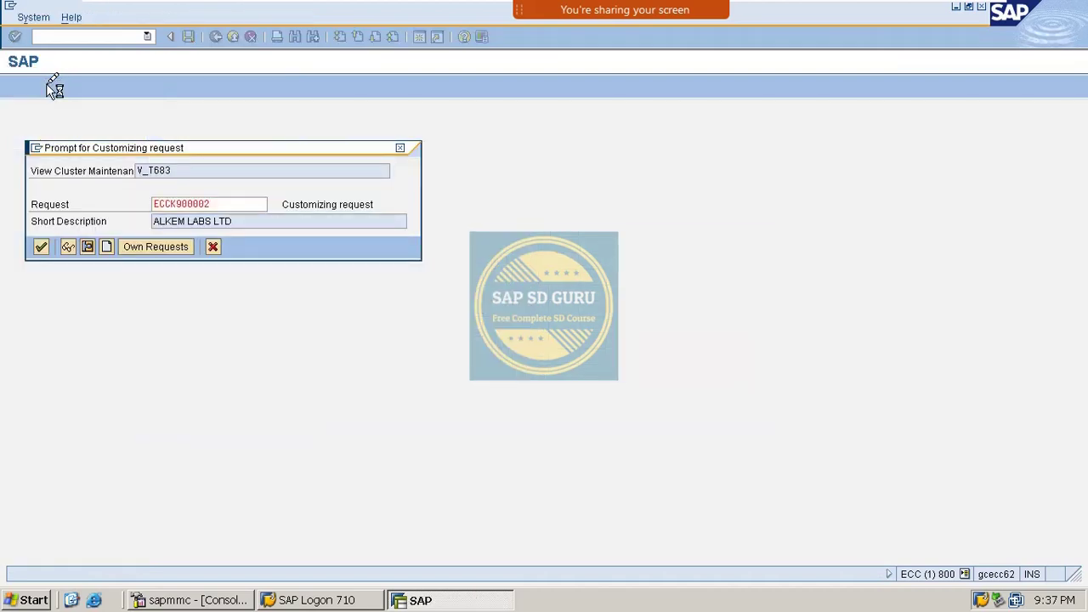
key(Return)
click(216, 37)
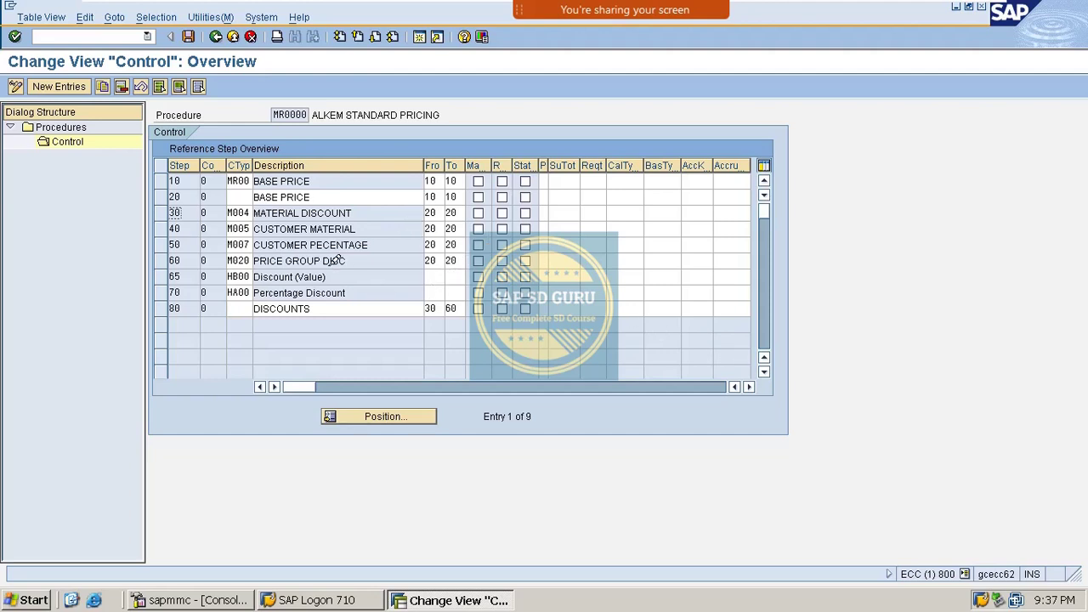
Set the From and To reference steps of both the HB00 and HA00 lines to 20.
click(438, 278)
text(2020)
click(437, 288)
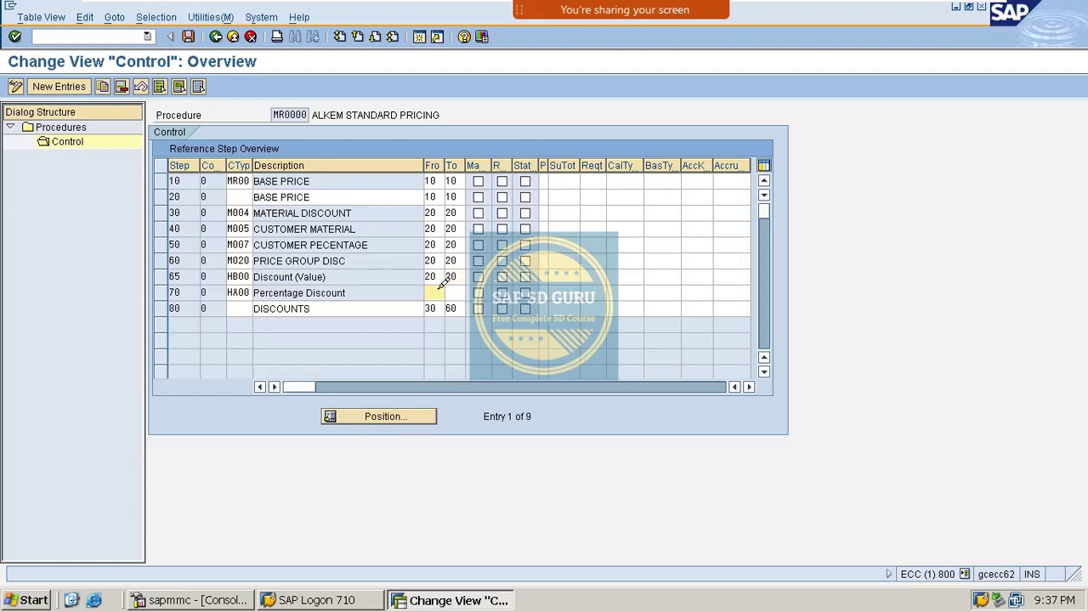
text(2020)
Extend the DISCOUNTS subtotal's To step to 70 and save the pricing procedure.
double_click(314, 308)
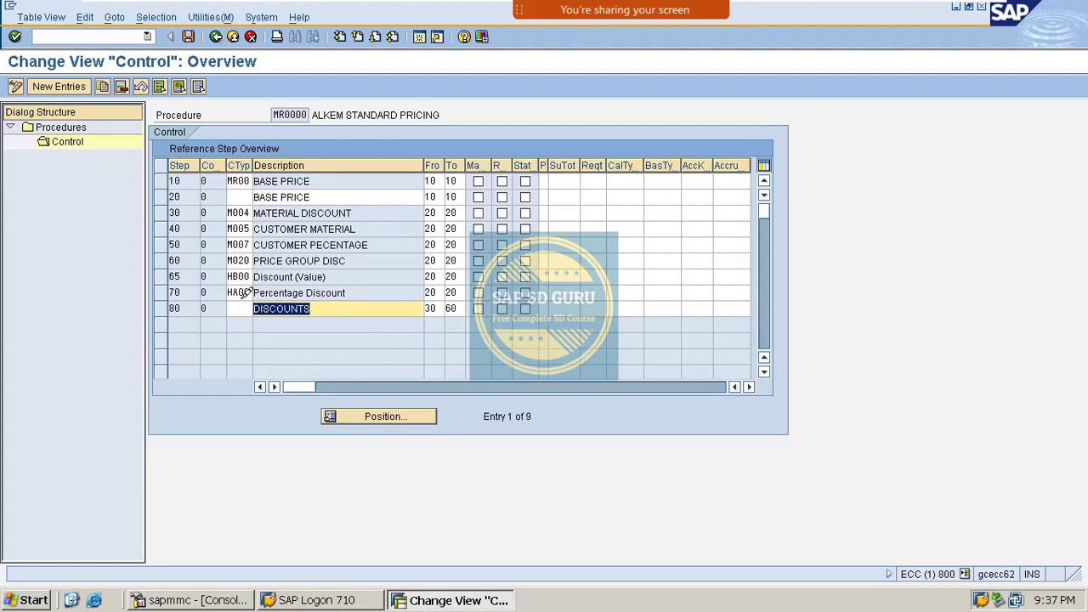
double_click(181, 212)
double_click(175, 292)
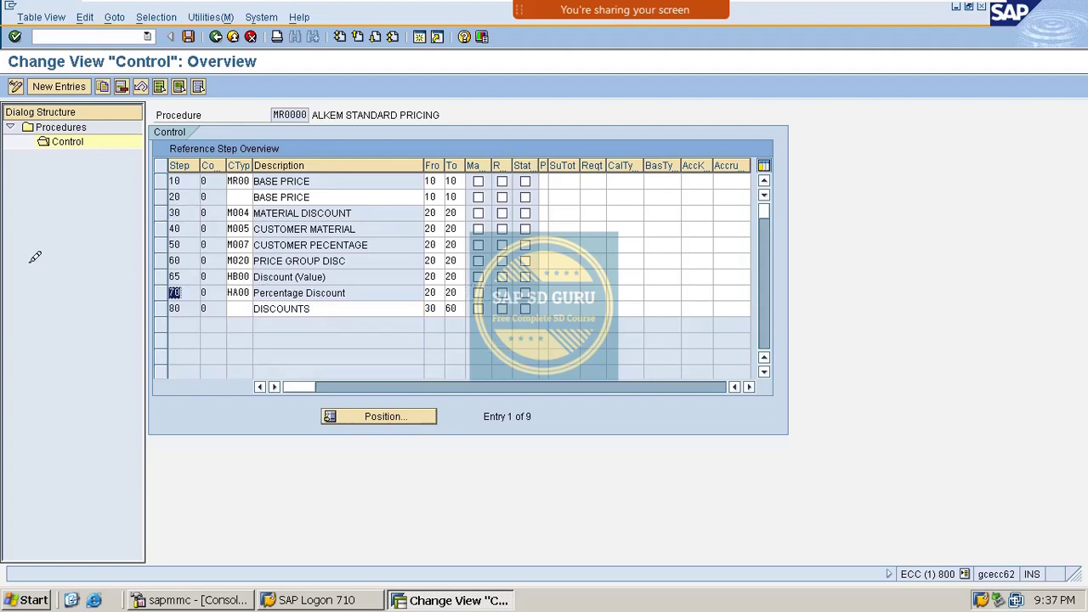
click(459, 309)
key(BackSpace)
key(BackSpace)
text(7)
key(ctrl+s)
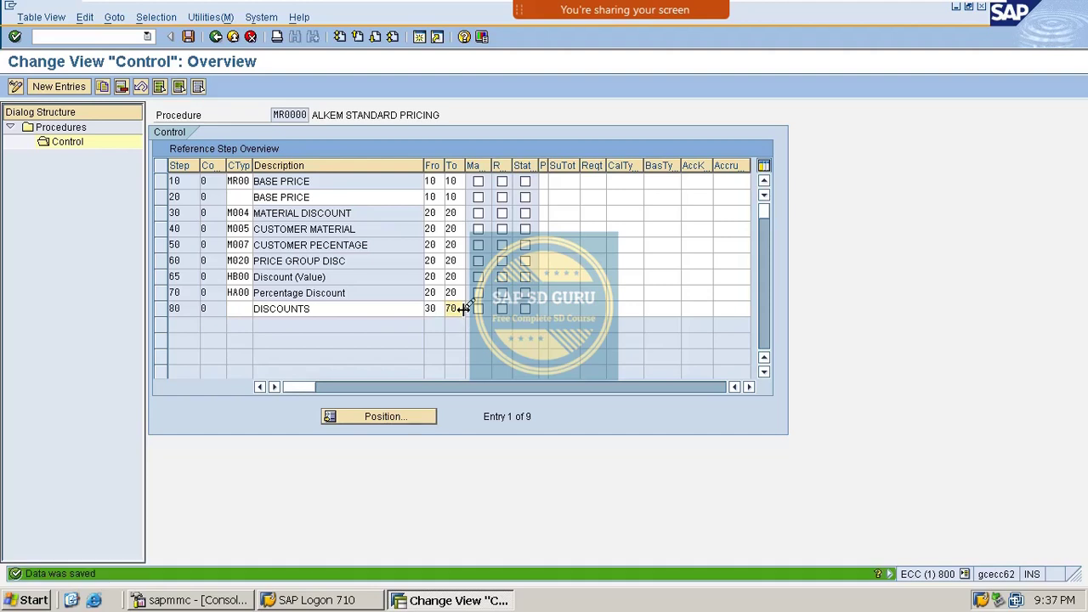
key(Return)
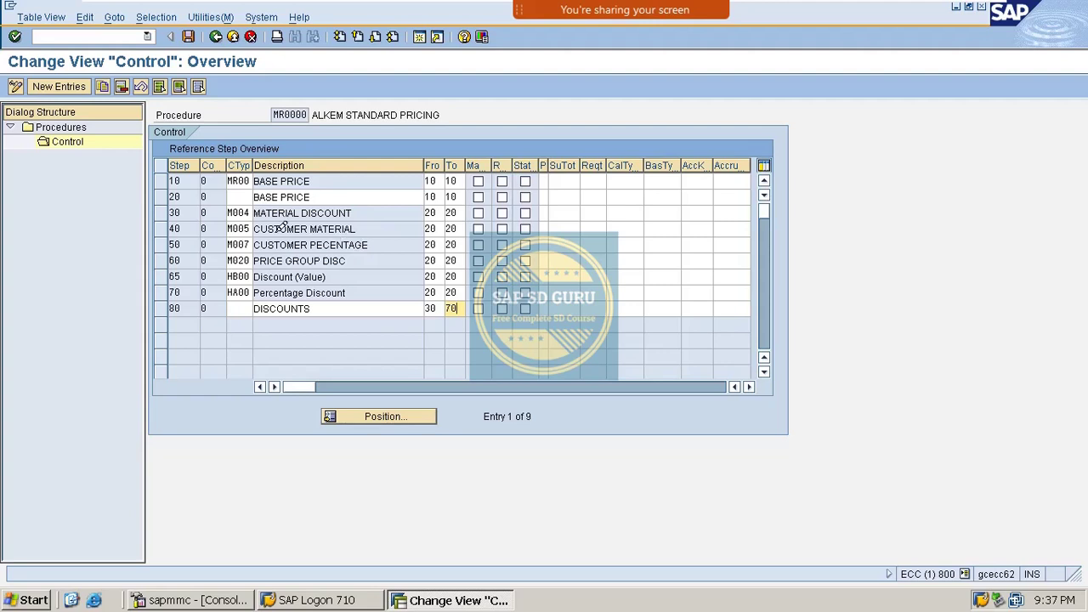
Turn on screen annotation with the Pencil Tool and draw green tick marks over the M020, HB00 and HA00 lines.
drag(276, 262, 294, 266)
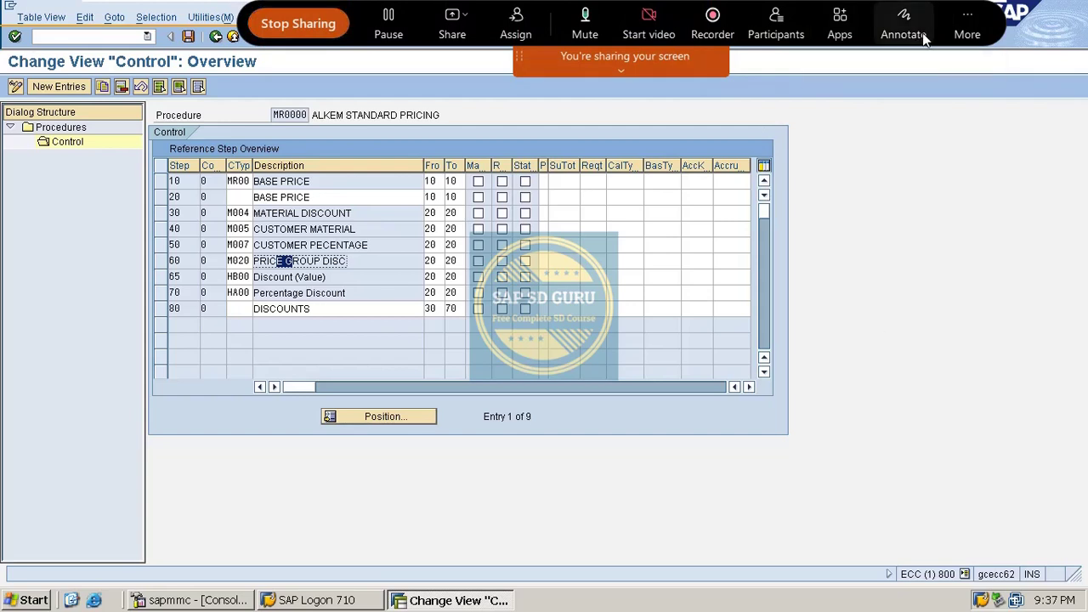
click(917, 32)
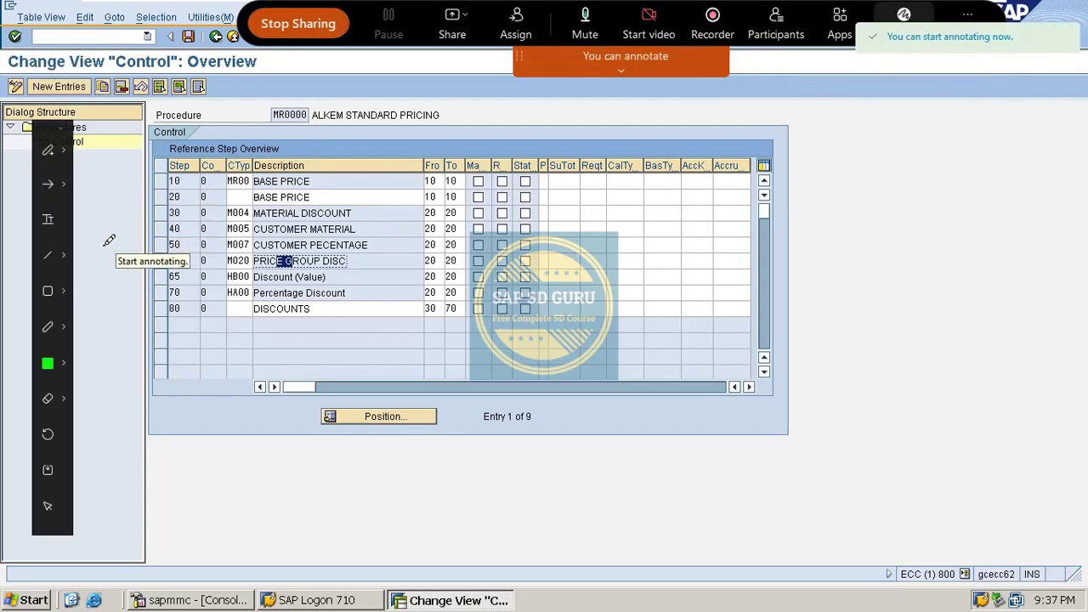
click(49, 326)
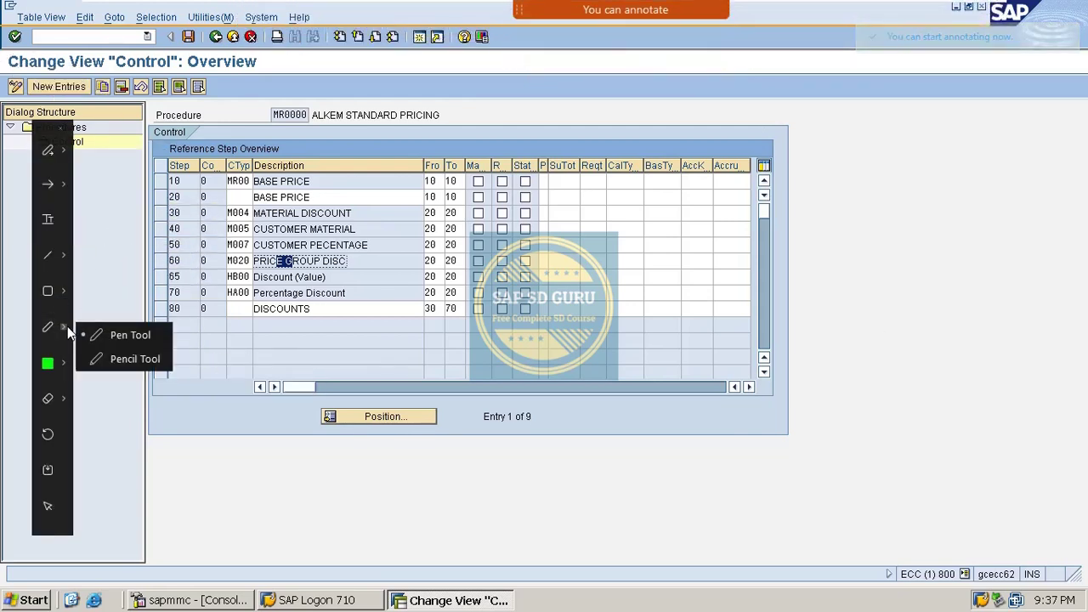
click(142, 352)
mouse_move(202, 264)
mouse_down()
mouse_move(271, 242)
mouse_move(242, 272)
mouse_move(337, 272)
mouse_up()
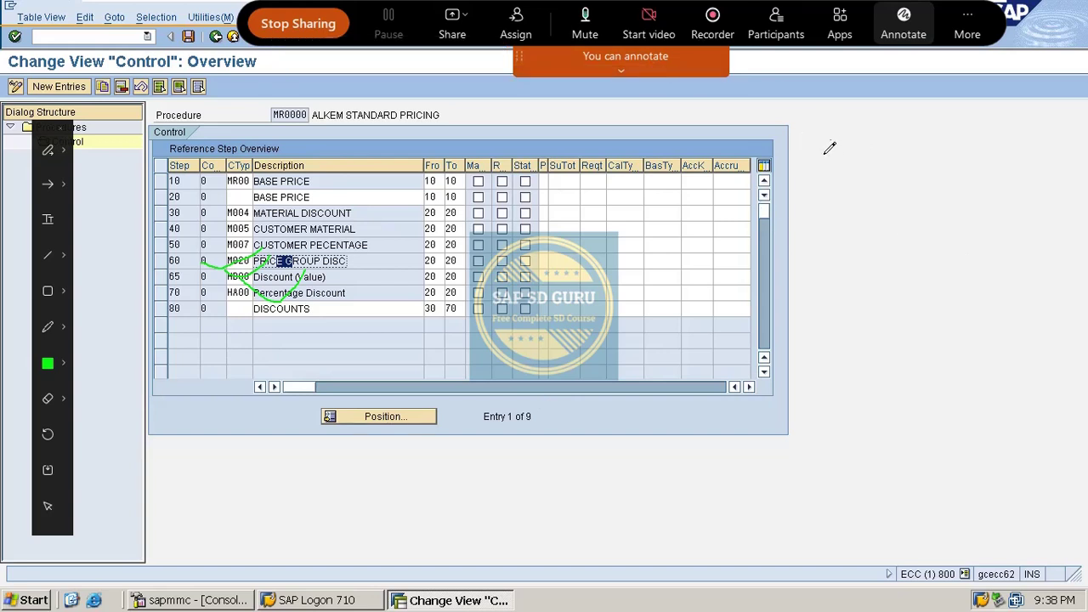
Handwrite "H. Con" beside the procedure table, underline it, and draw arrows leading down through a handwritten "A.S".
mouse_move(812, 146)
mouse_down()
mouse_move(871, 139)
mouse_move(931, 151)
mouse_up()
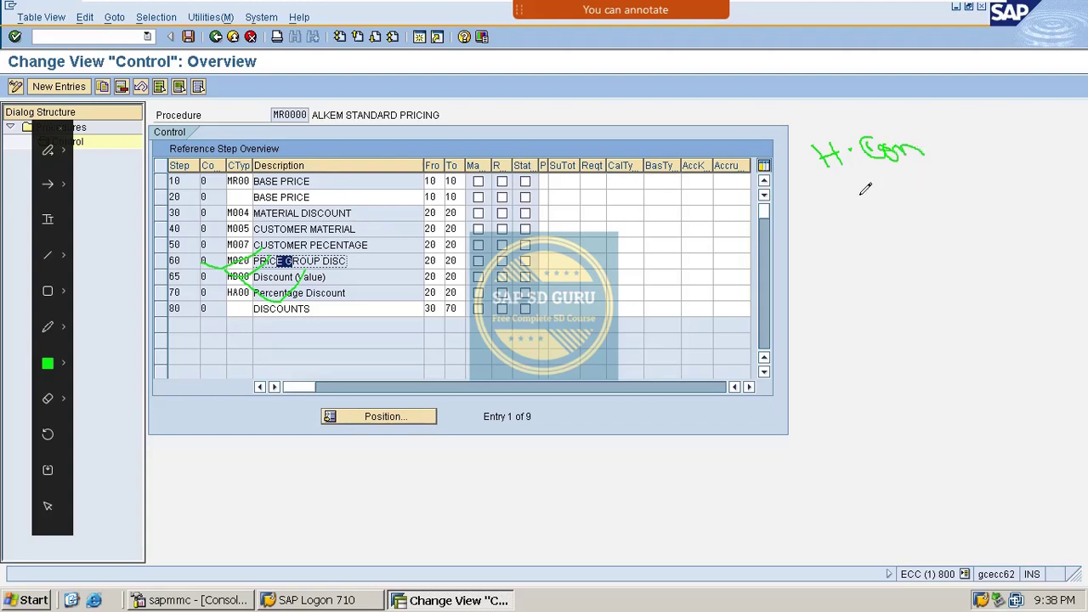
mouse_move(860, 194)
mouse_down()
mouse_move(965, 170)
mouse_move(1033, 202)
mouse_up()
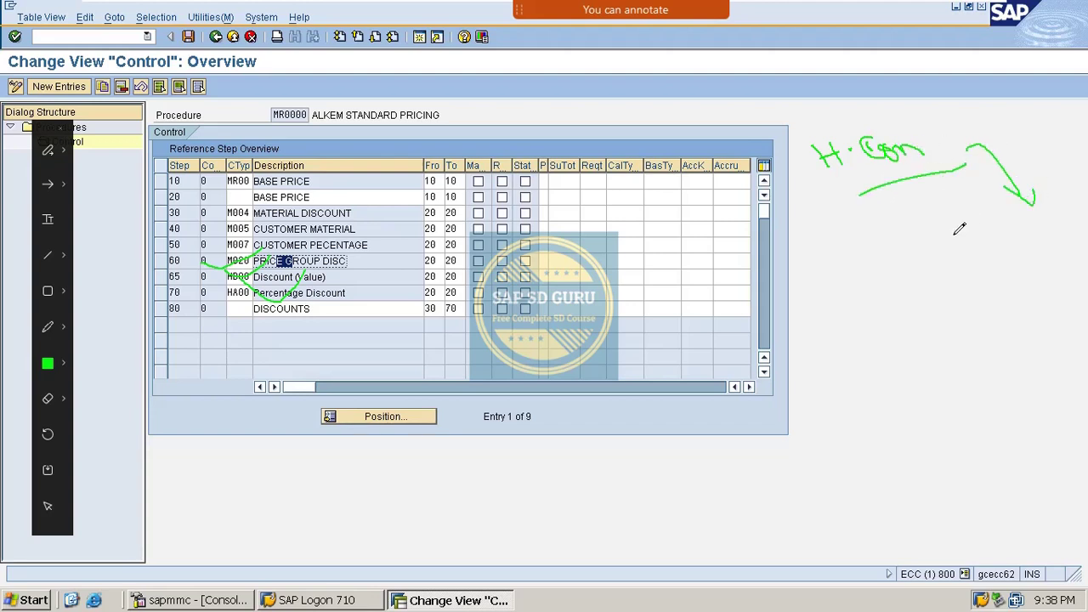
mouse_move(958, 229)
mouse_down()
mouse_move(1003, 248)
mouse_move(965, 243)
mouse_move(1007, 239)
mouse_move(1018, 290)
mouse_move(1033, 303)
mouse_up()
drag(1020, 269, 1033, 299)
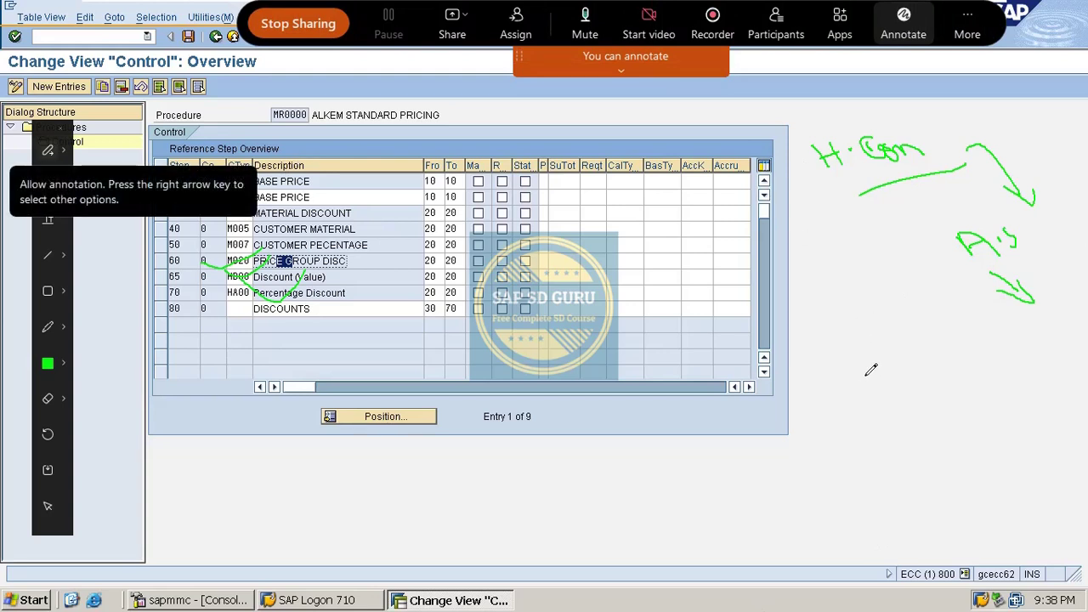
Handwrite "Cond" below the access sequence note and underline it twice.
mouse_move(858, 363)
mouse_down()
mouse_move(831, 392)
mouse_move(930, 382)
mouse_move(932, 391)
mouse_up()
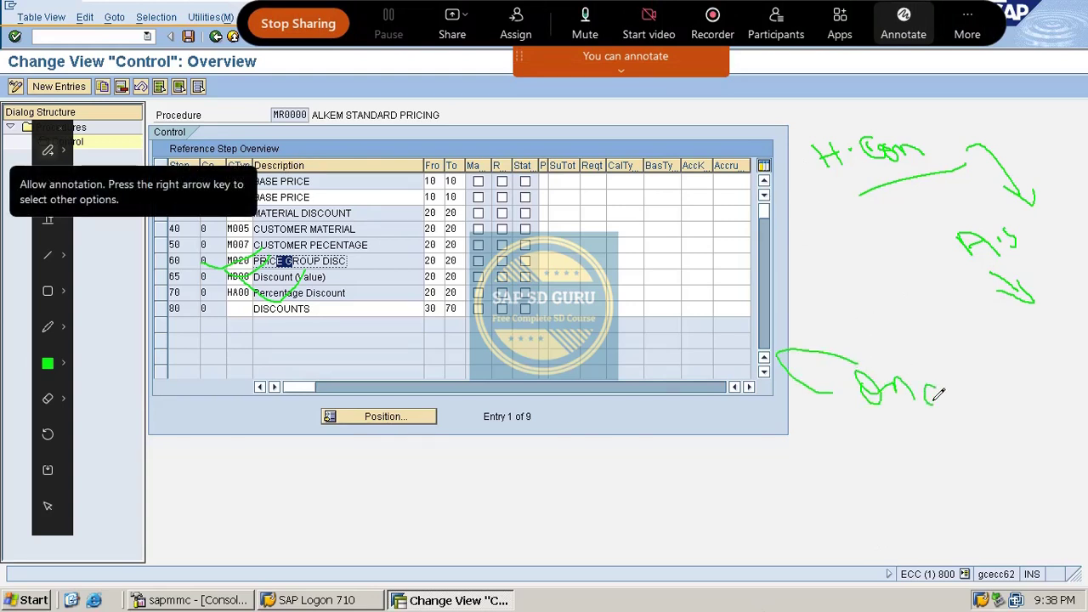
mouse_move(899, 349)
mouse_down()
mouse_move(963, 369)
mouse_move(960, 408)
mouse_up()
drag(800, 422, 906, 420)
drag(809, 442, 896, 435)
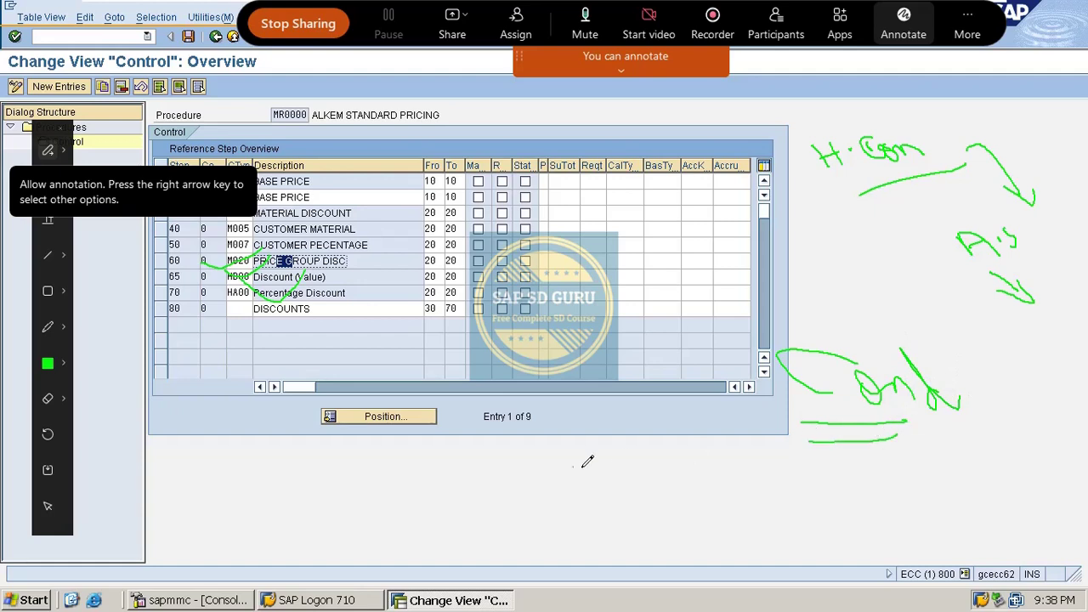
Handwrite "VK11" below the procedure table, underline it twice, and draw an arrow from it up to the table.
mouse_move(525, 450)
mouse_down()
mouse_move(584, 448)
mouse_move(657, 472)
mouse_up()
drag(638, 435, 684, 478)
drag(673, 445, 733, 474)
drag(615, 503, 733, 497)
drag(628, 520, 974, 520)
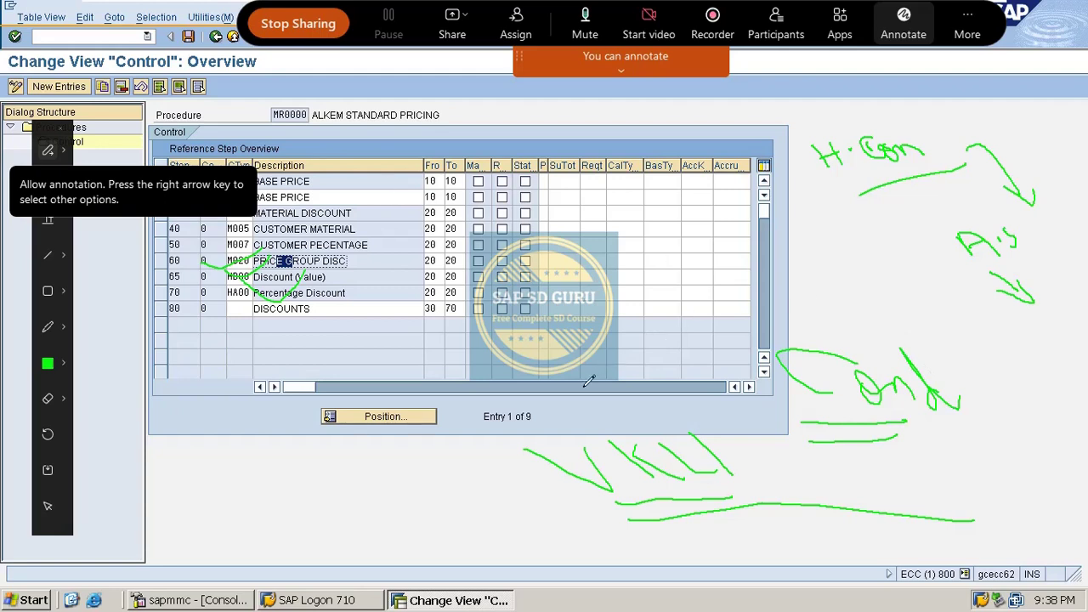
mouse_move(775, 459)
mouse_down()
mouse_move(587, 263)
mouse_move(552, 250)
mouse_move(595, 280)
mouse_up()
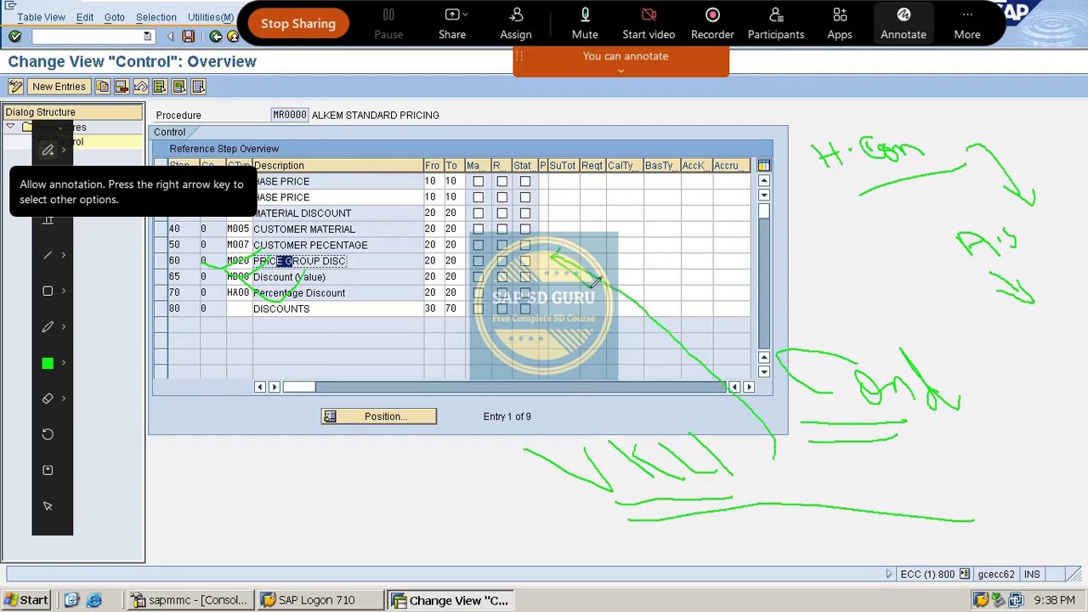
Draw a green stroke across the HB00 line and the grid columns beside it, and end the screen annotation.
drag(411, 270, 567, 254)
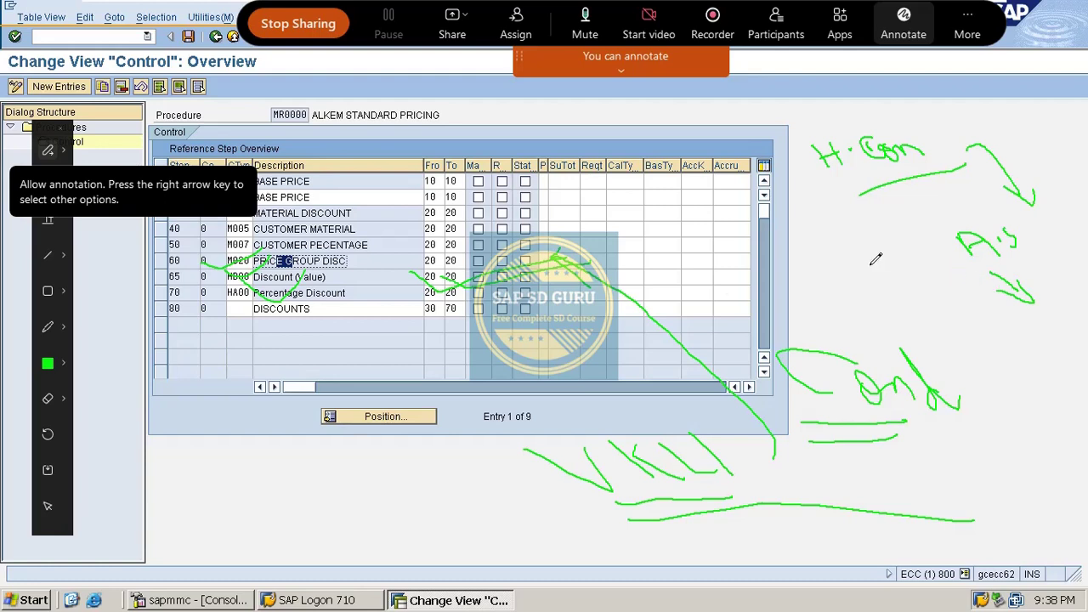
key(Escape)
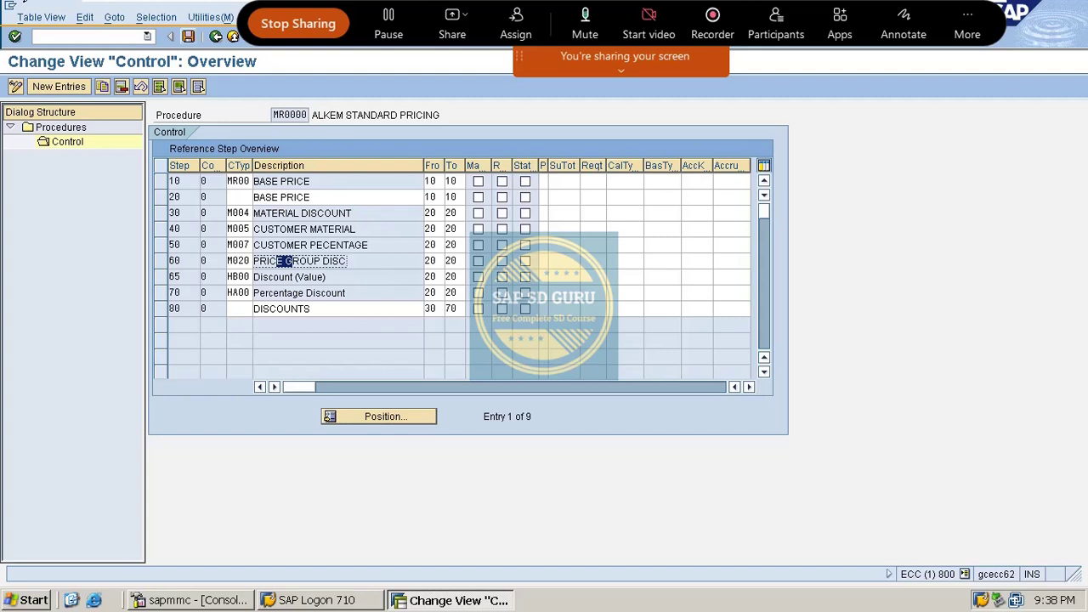
Start a standard order with transaction VA01, using order type OR and sales area M100 / M1 / M1.
click(85, 33)
text(/nv)
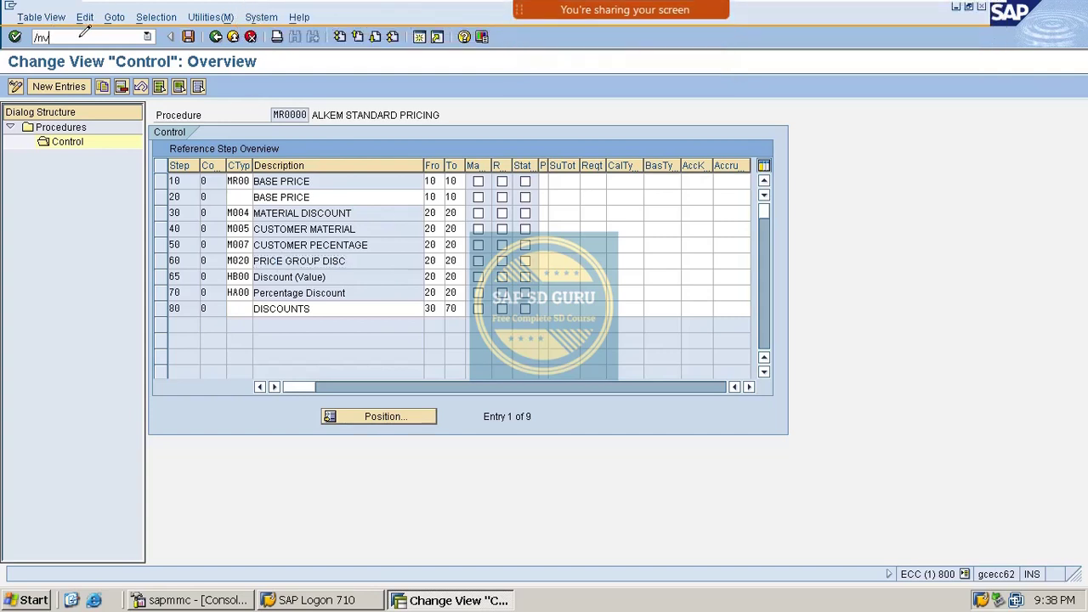
text(a01)
key(Return)
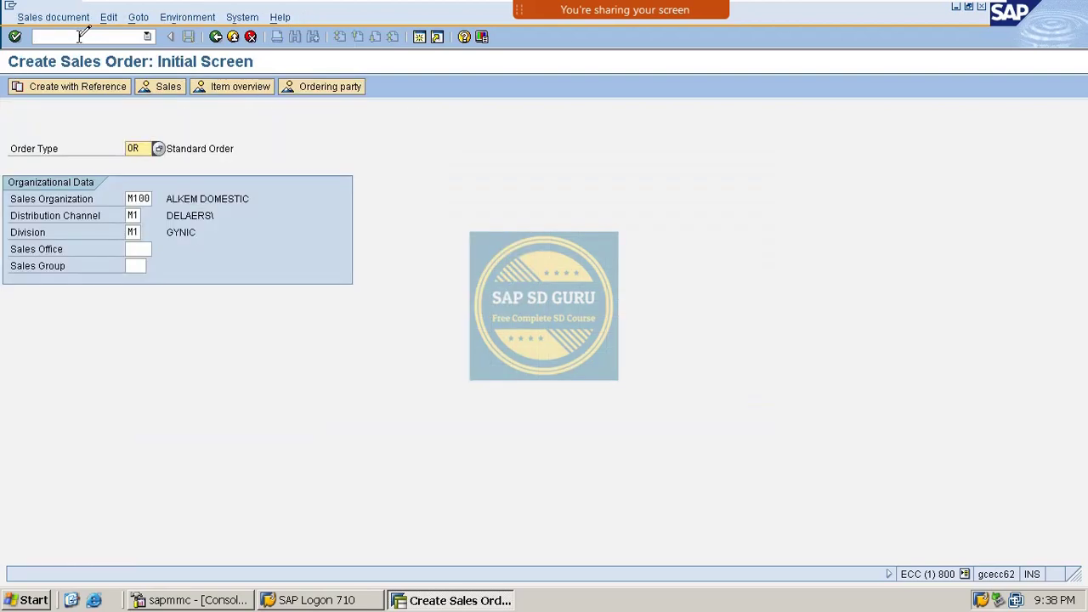
key(Return)
Enter the customer's number as the order's sold-to party from the previously used entries.
key(Down)
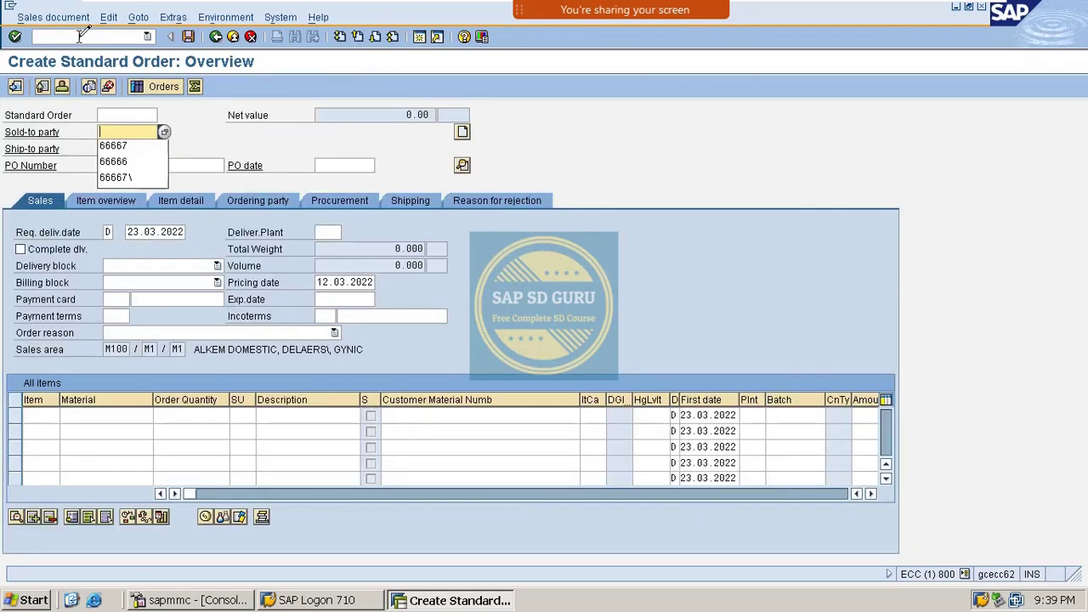
key(Down)
key(Return)
key(Return)
Add material VAXINE-200 with an order quantity of 1 as the first order item.
key(Down)
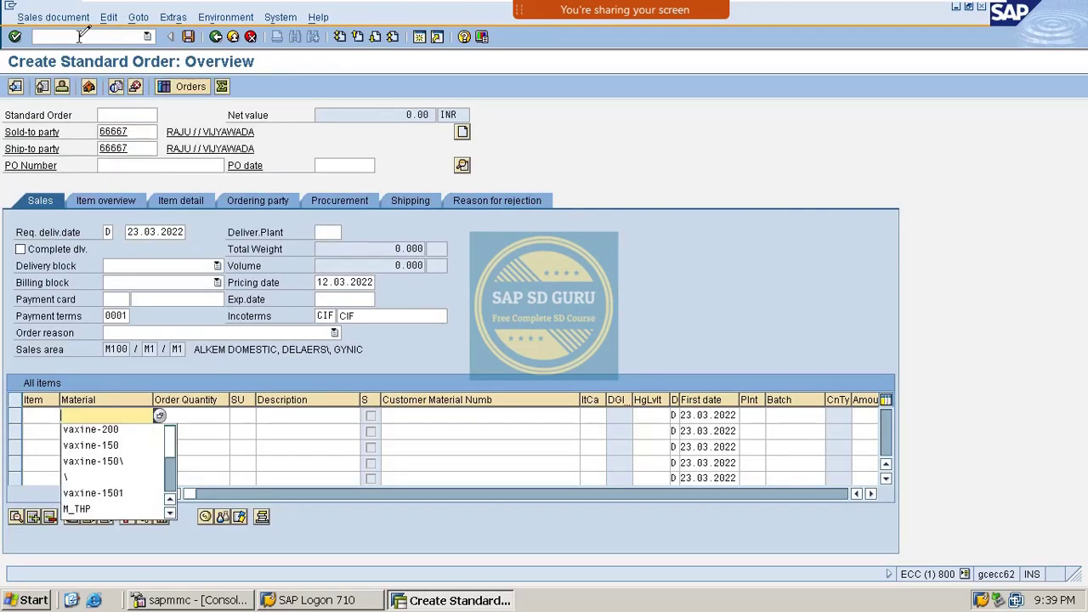
key(Down)
key(Return)
key(Tab)
text(1)
key(Return)
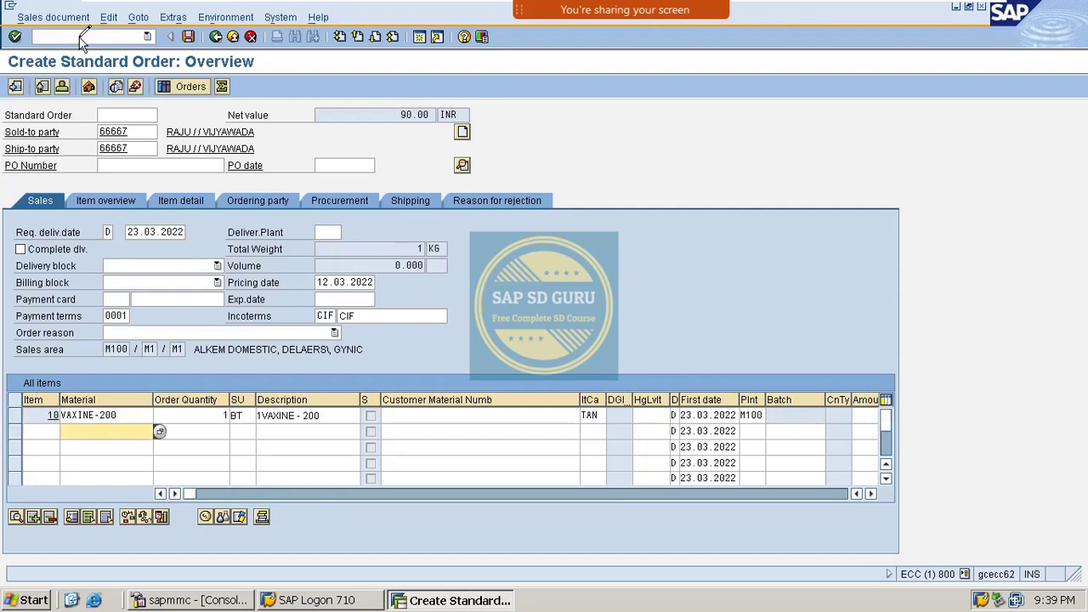
Try to add condition type HA00 in the pricing conditions of the VAXINE-200 item, and clear the entry again.
double_click(112, 414)
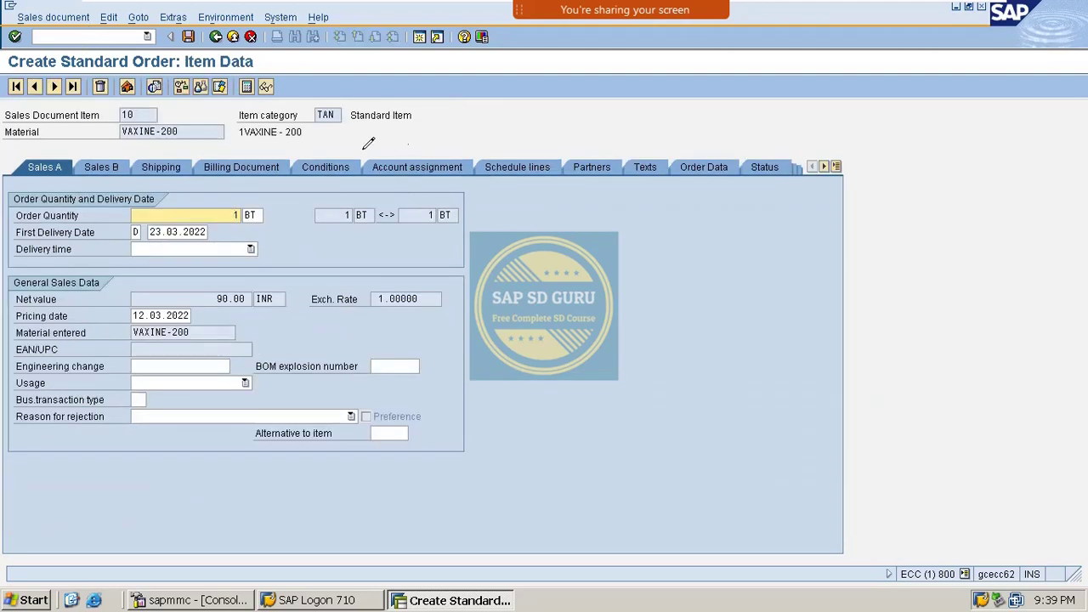
click(338, 164)
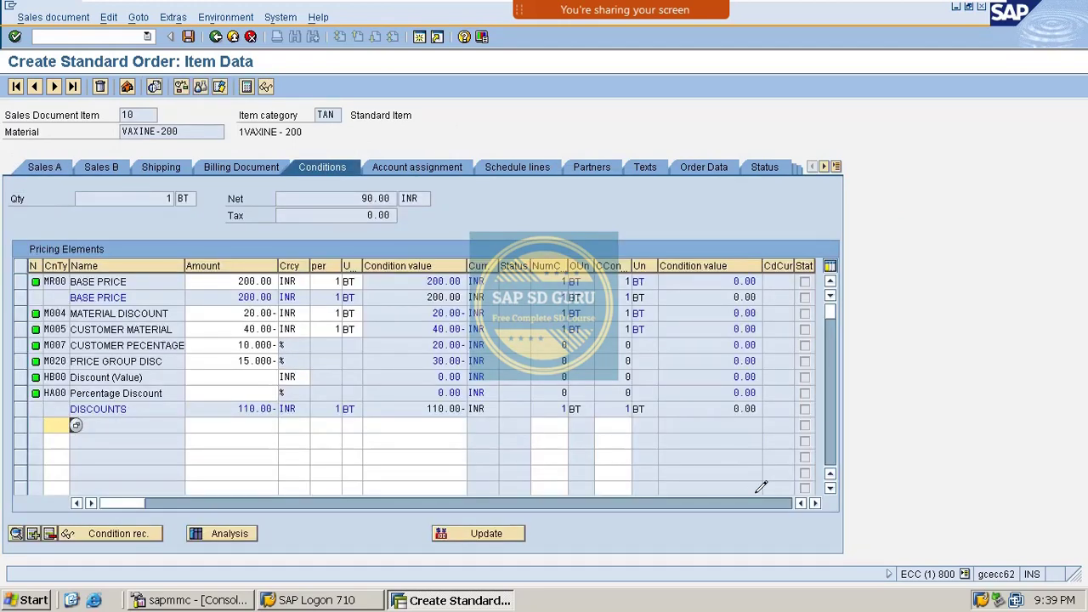
key(Return)
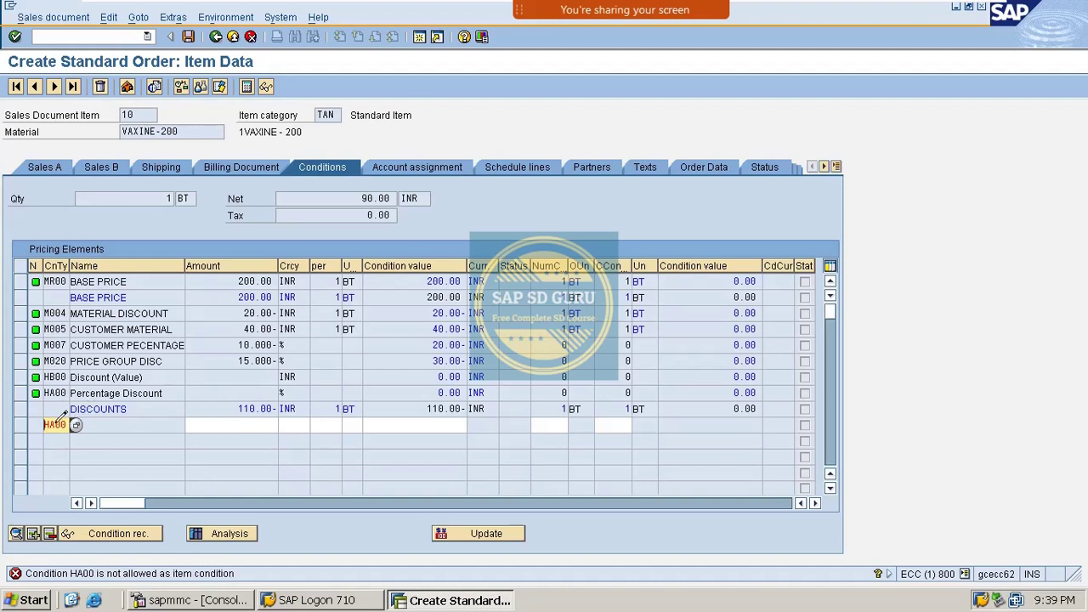
drag(46, 424, 77, 424)
key(BackSpace)
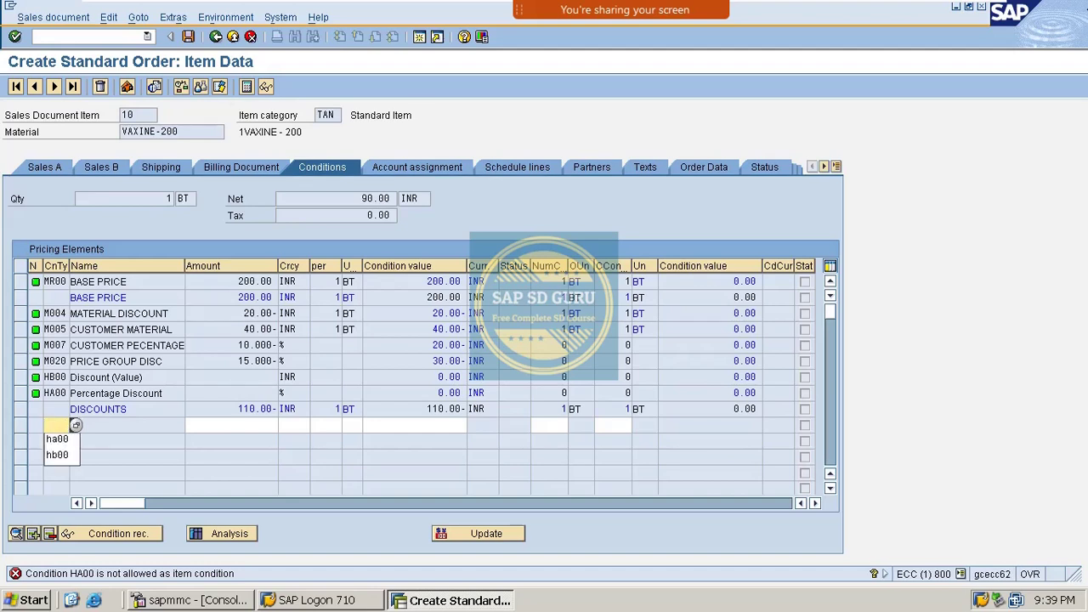
key(Escape)
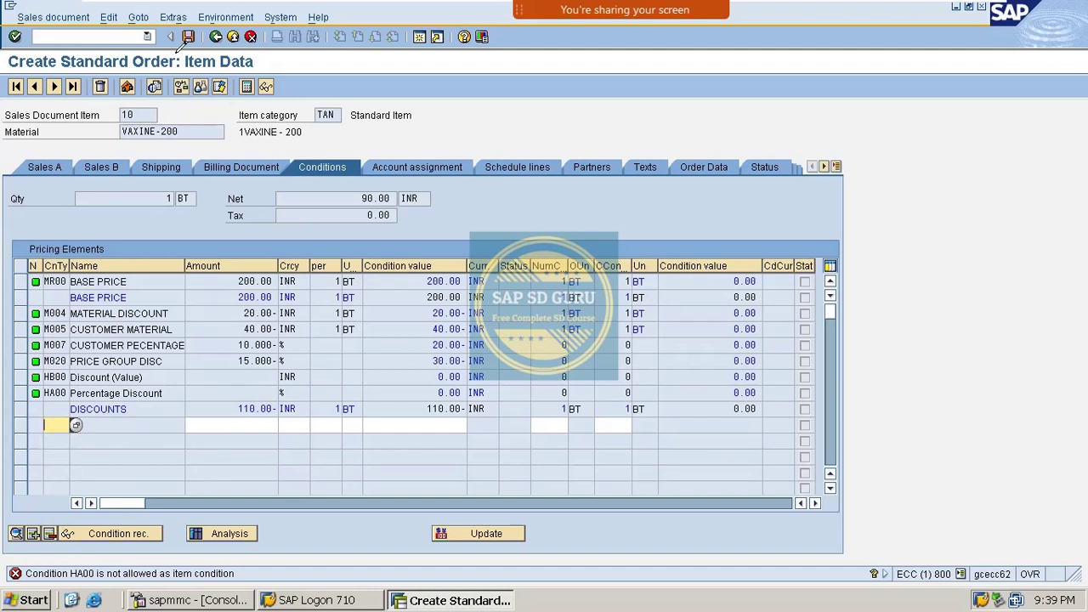
key(Return)
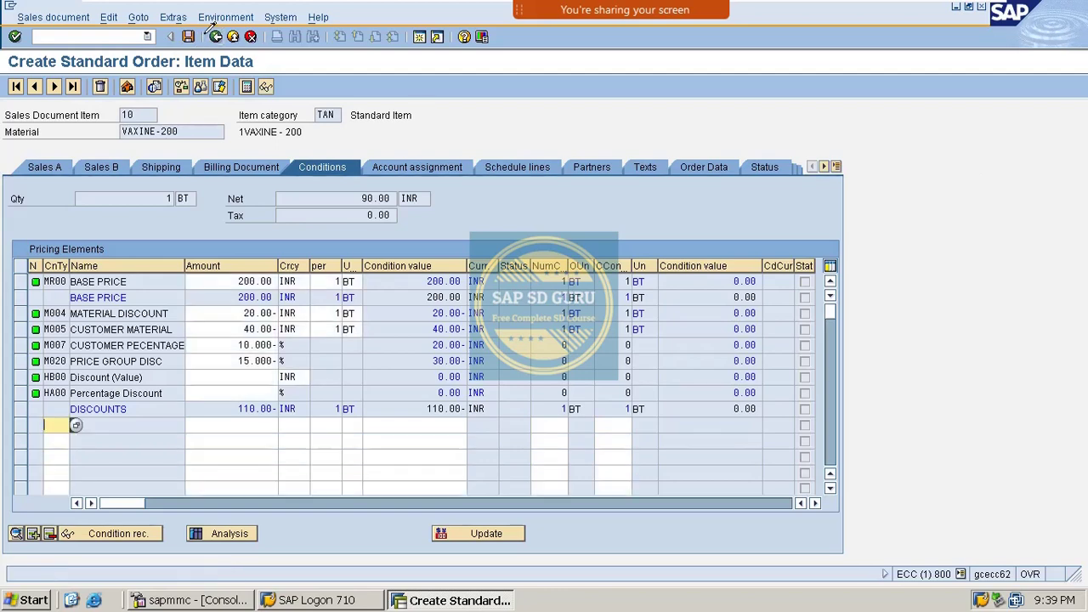
Return to the order overview and display the pricing conditions in the document header.
click(215, 37)
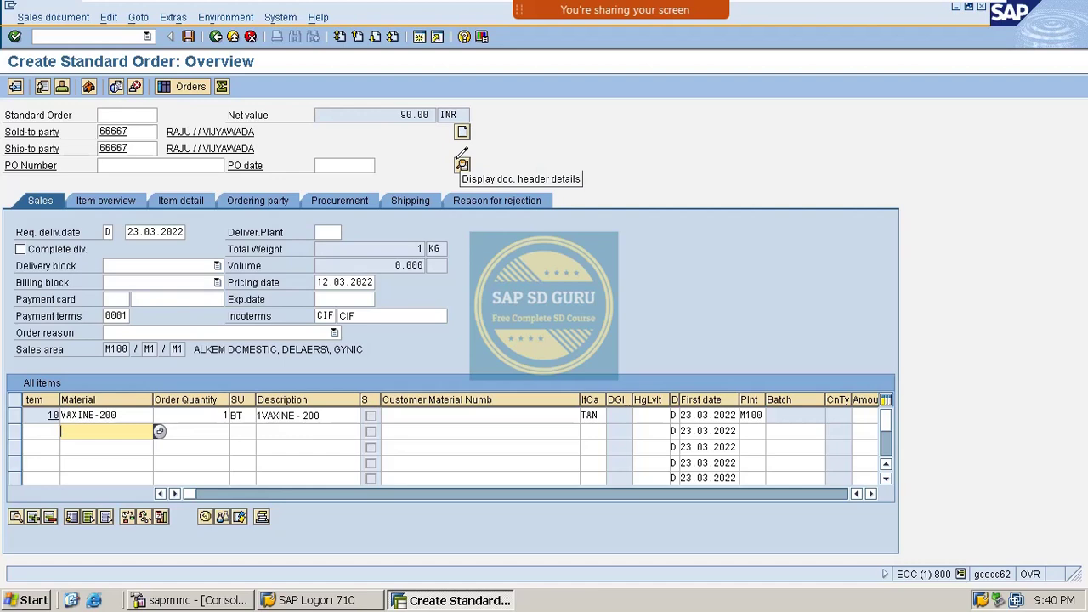
click(462, 161)
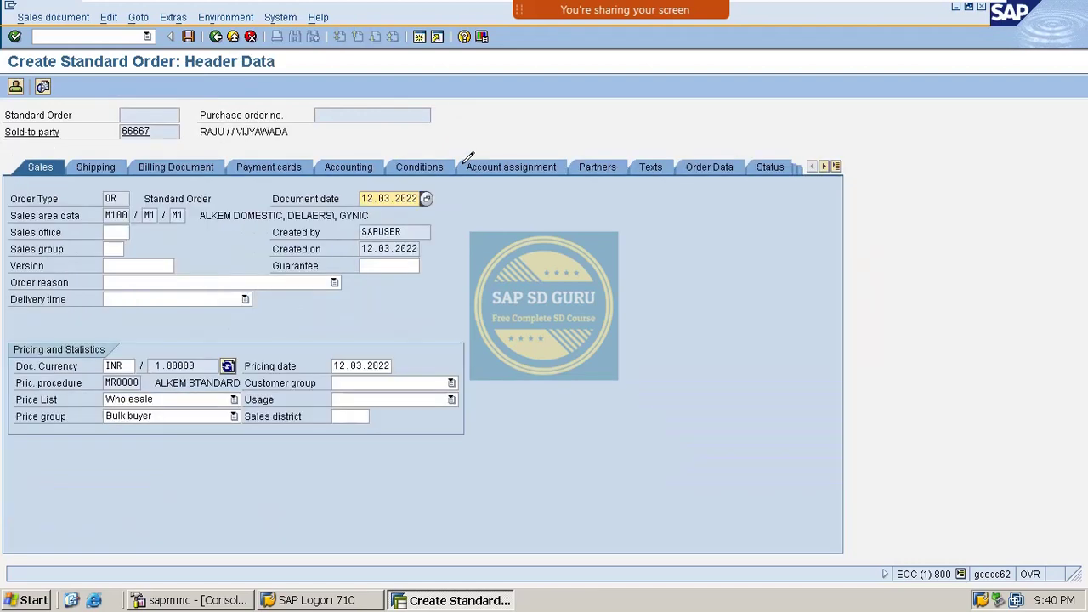
click(423, 159)
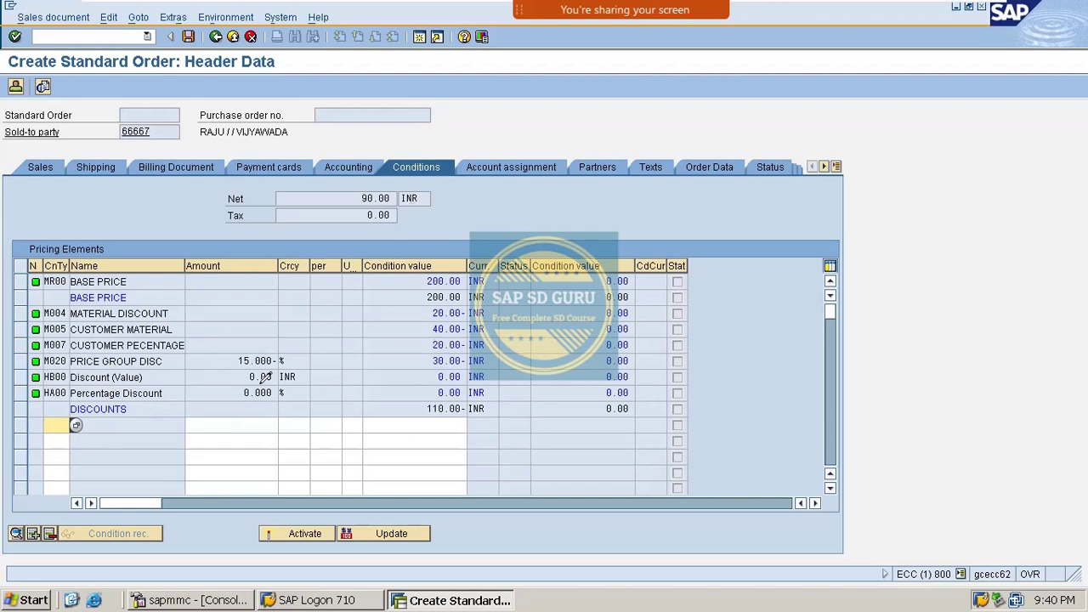
Examine the HB00 and HA00 lines in the header conditions and view the condition details of HB00.
click(55, 377)
click(55, 393)
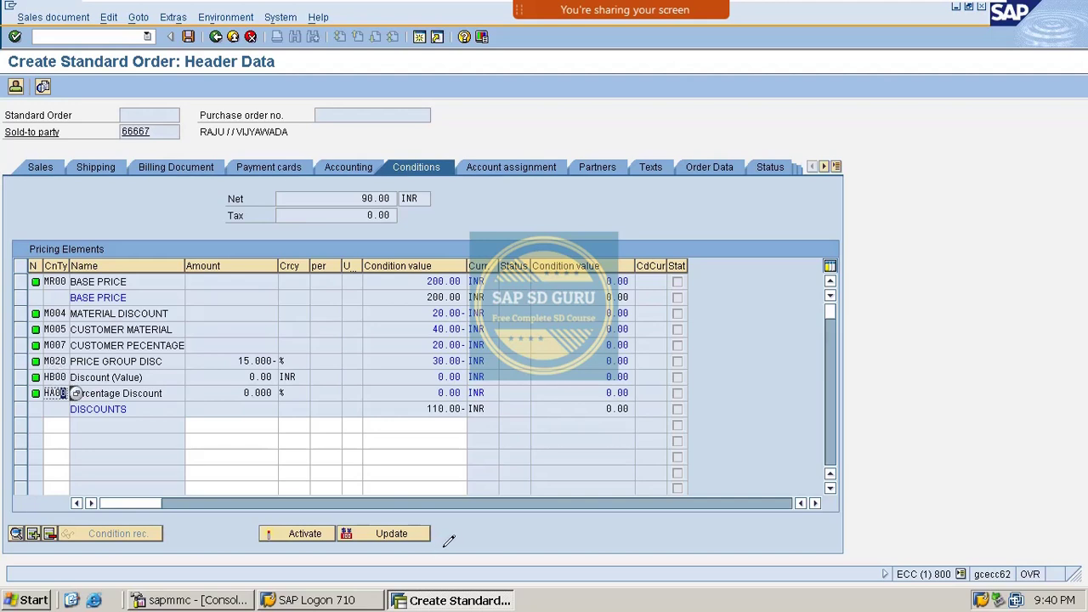
click(62, 377)
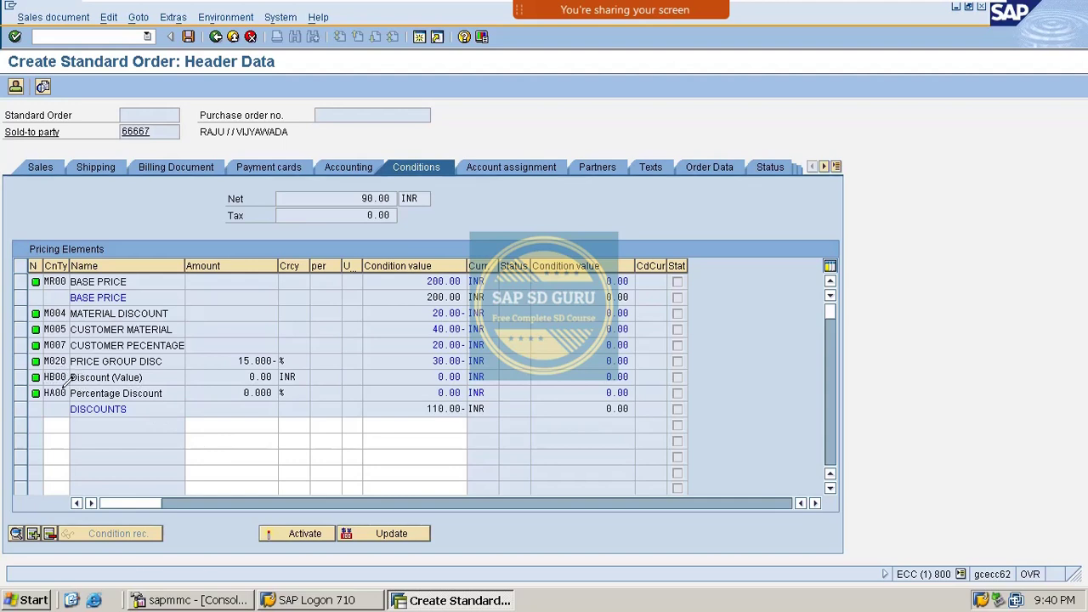
double_click(66, 384)
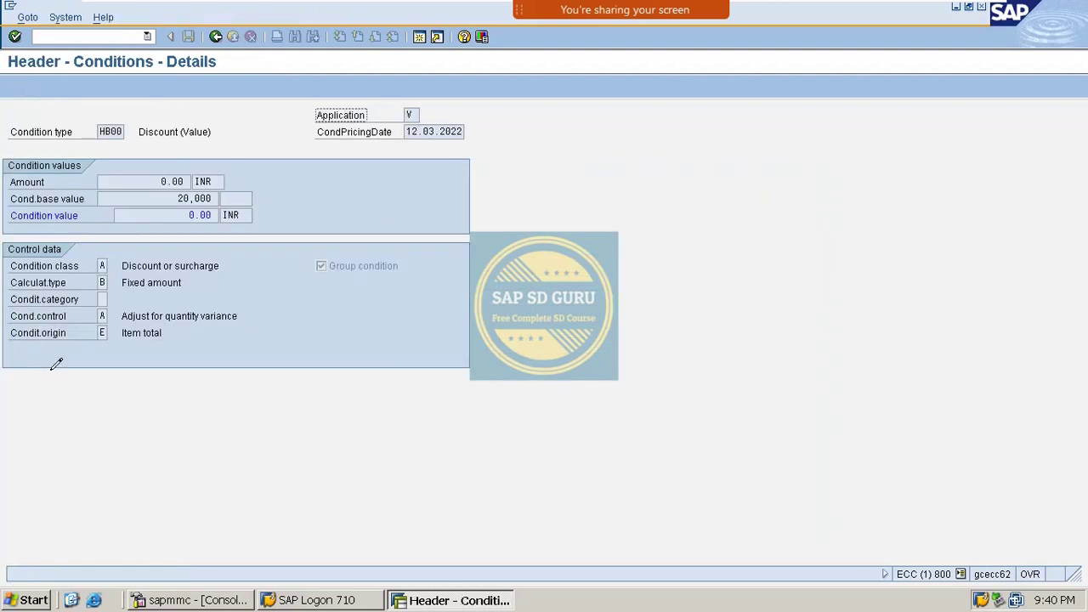
click(215, 37)
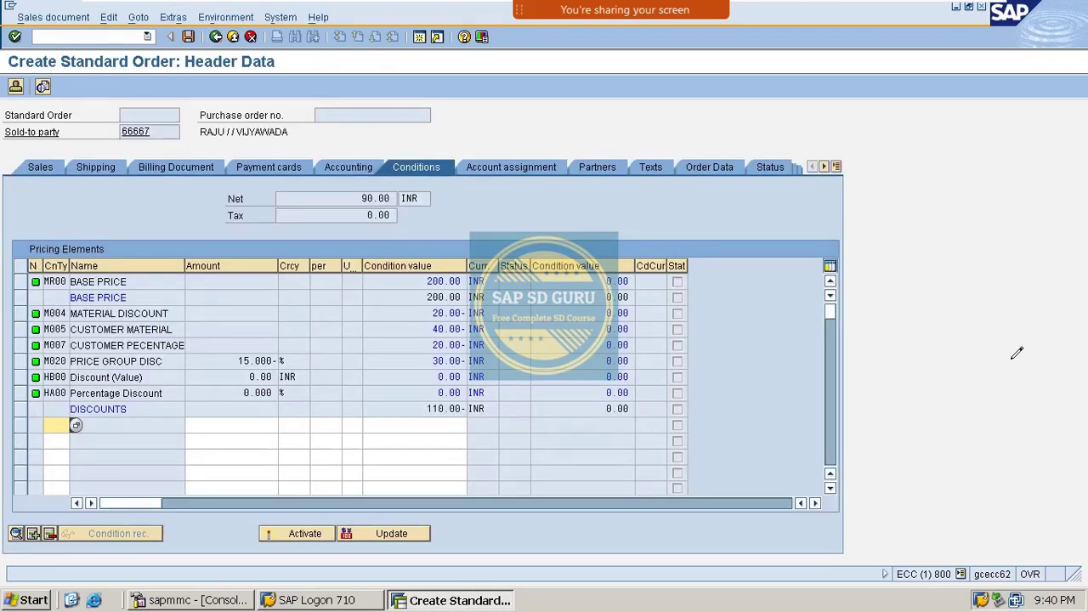
Add header condition type HB00 with an amount of 100 INR.
text(hb00)
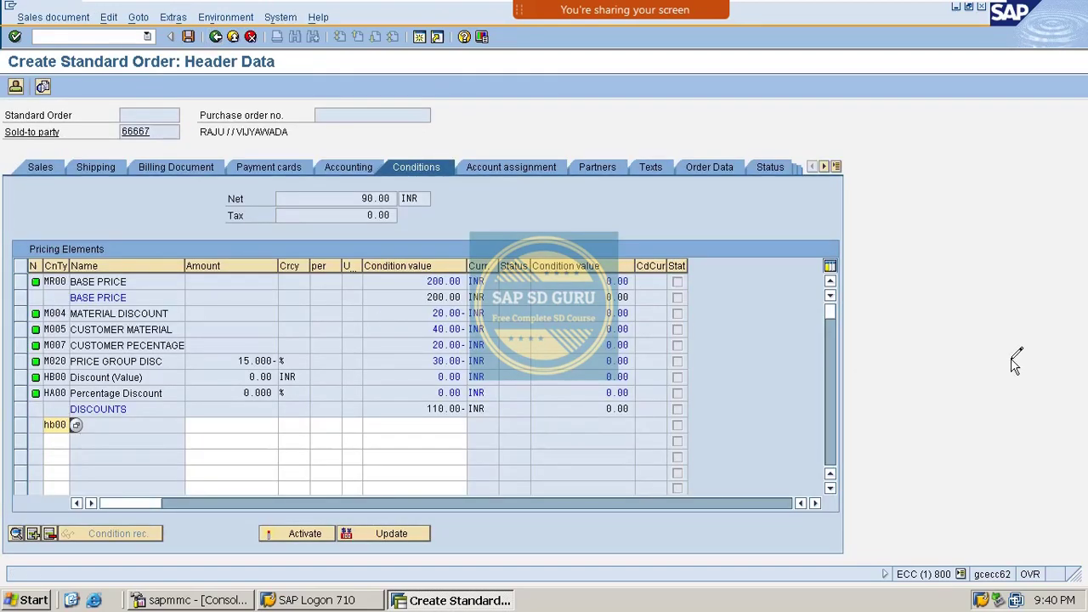
key(Return)
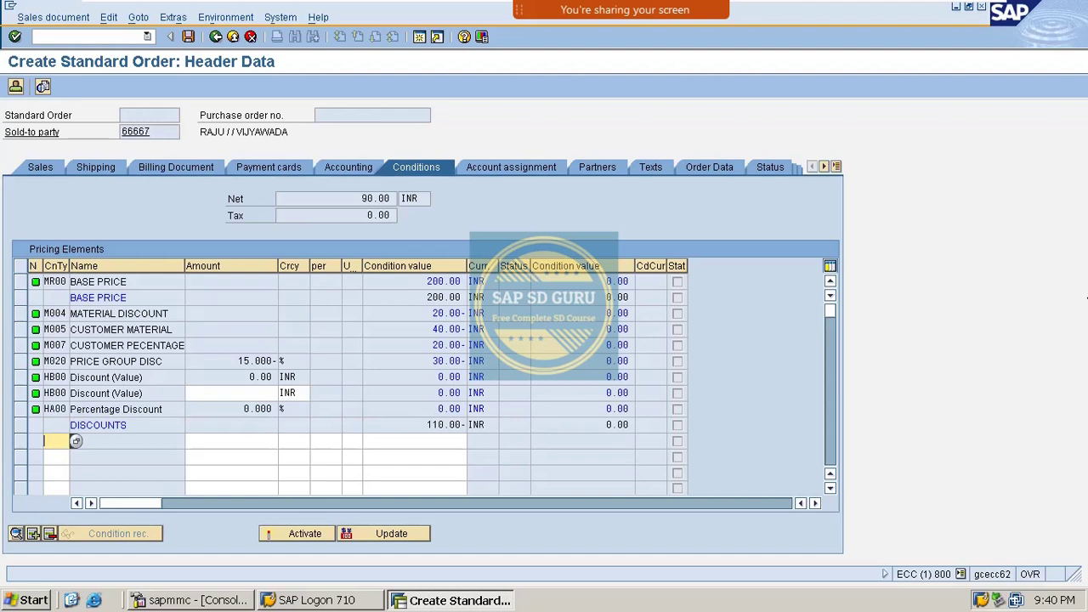
click(272, 393)
text(100)
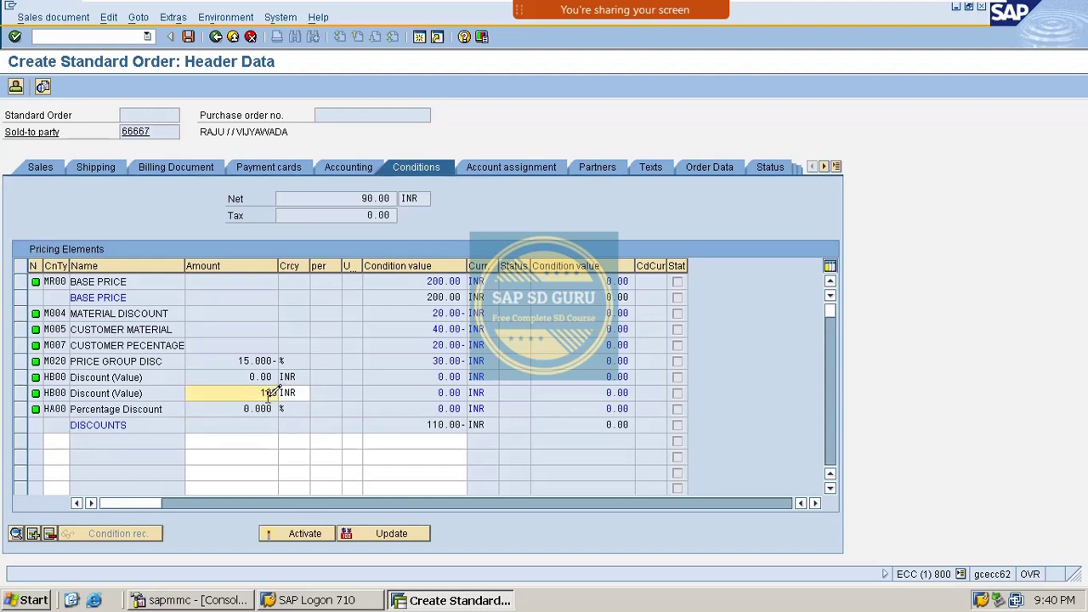
key(Return)
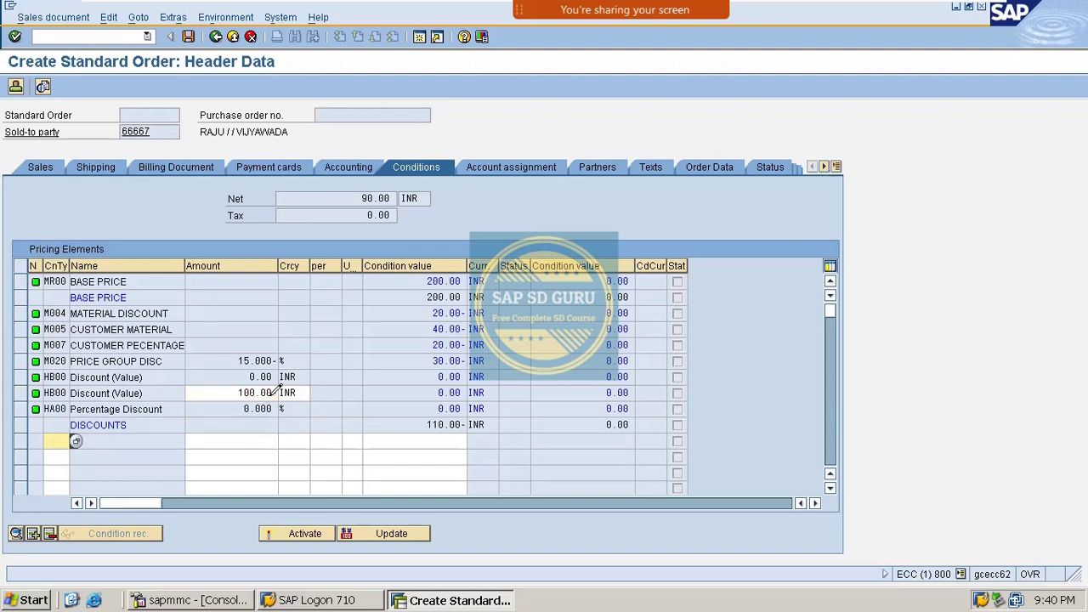
Check the order's net value and set the manual HB00 discount to 10 INR.
click(361, 199)
double_click(376, 197)
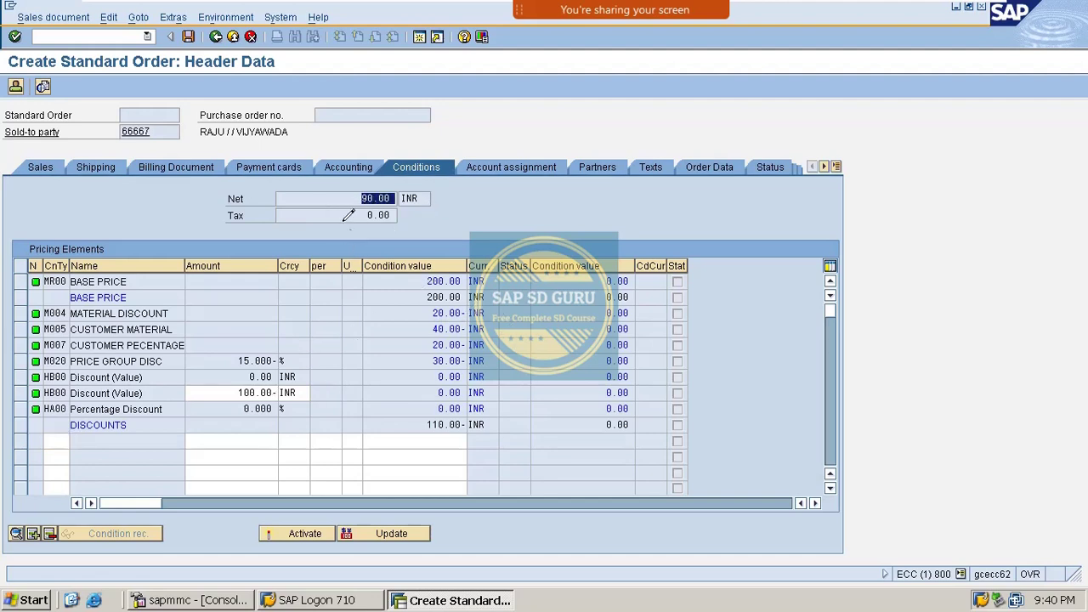
double_click(247, 392)
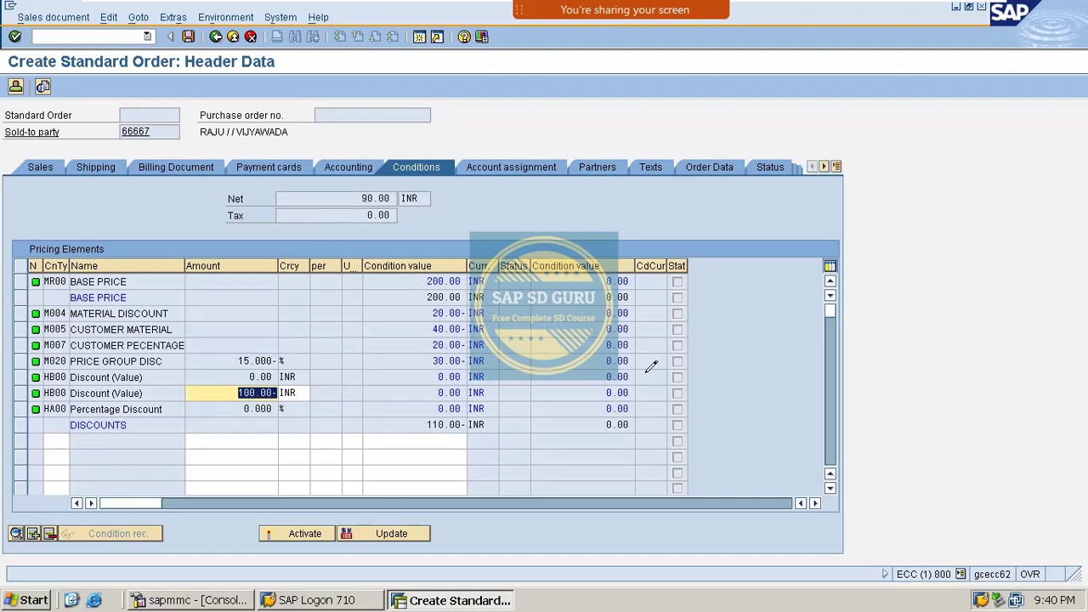
text(10)
key(Return)
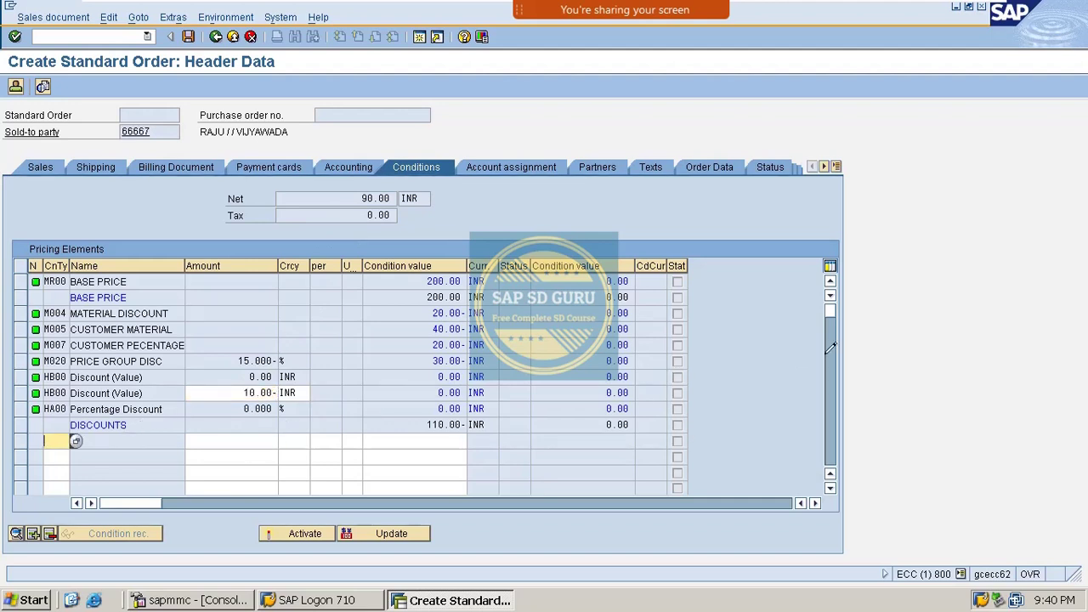
Add header condition type HA00 with a value of 1 %.
text(HA00)
key(Return)
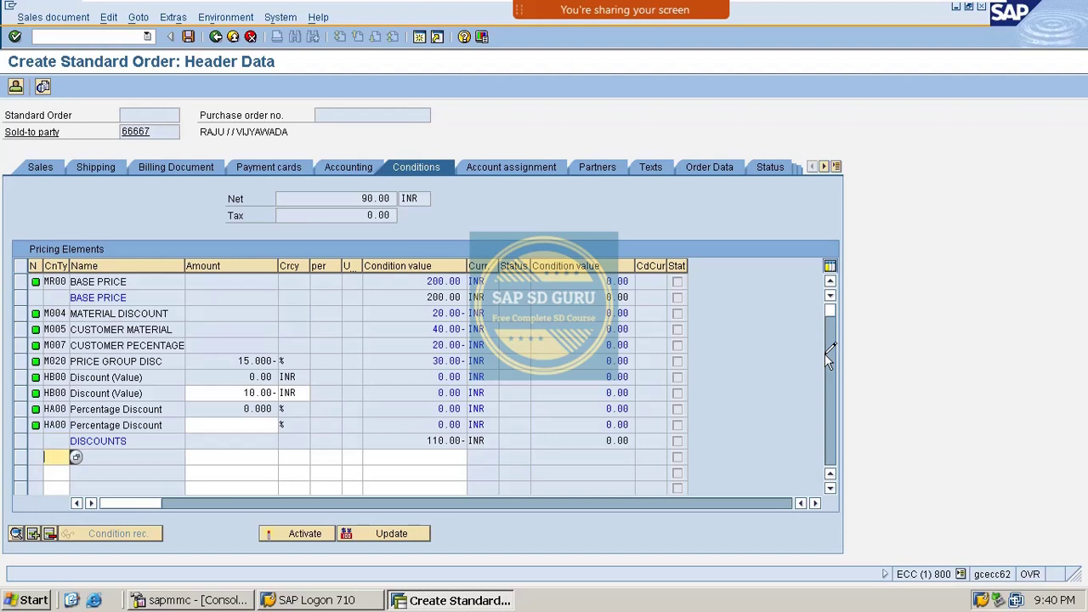
click(274, 421)
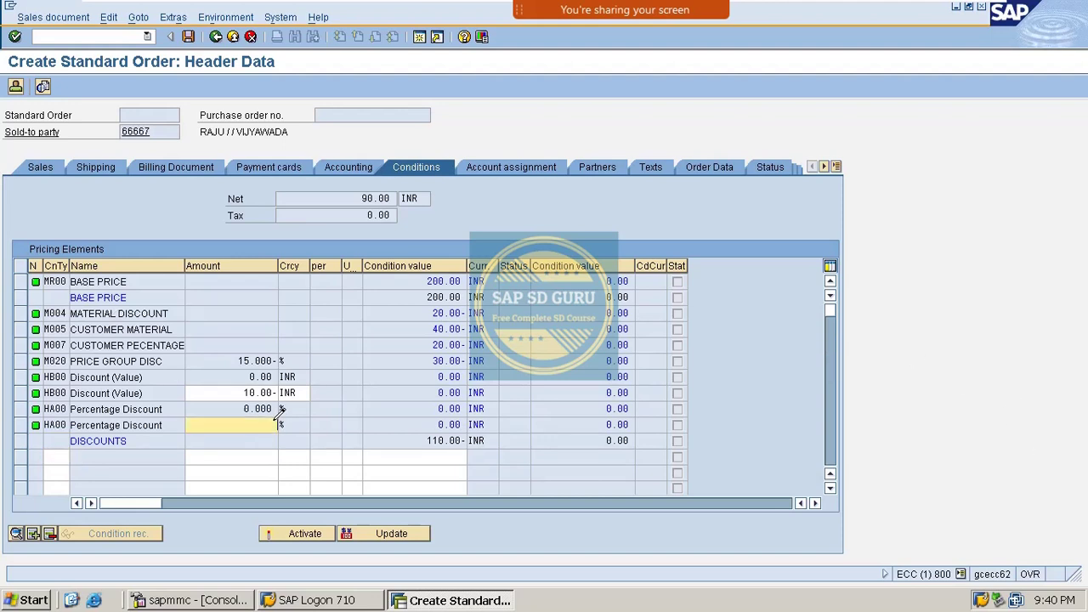
text(1)
key(Return)
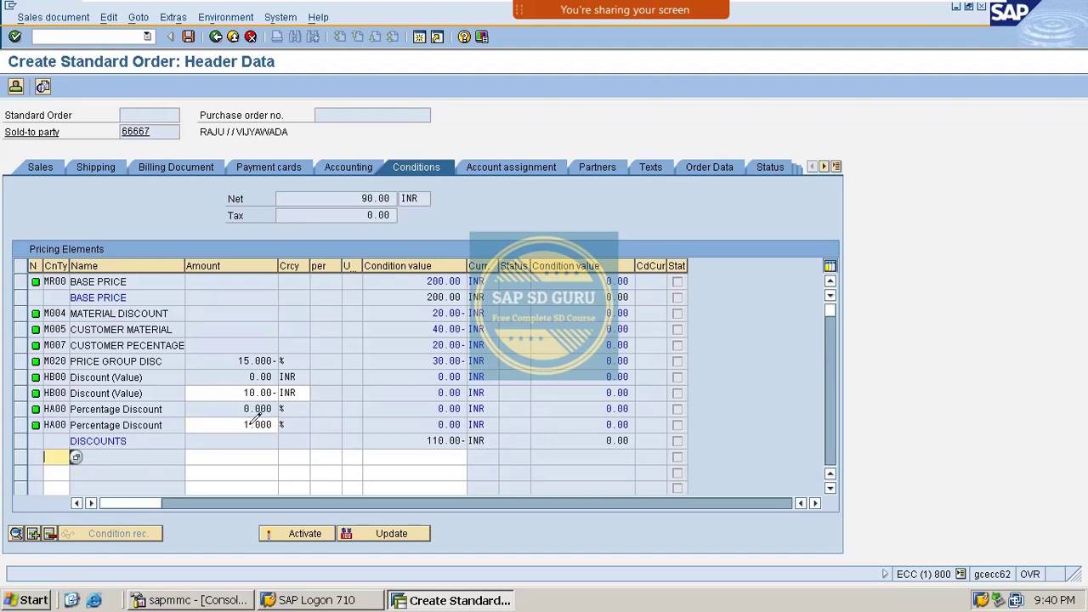
Activate the header conditions and update pricing with type C, copying manual pricing elements and redetermining the others.
click(20, 424)
click(304, 532)
click(389, 530)
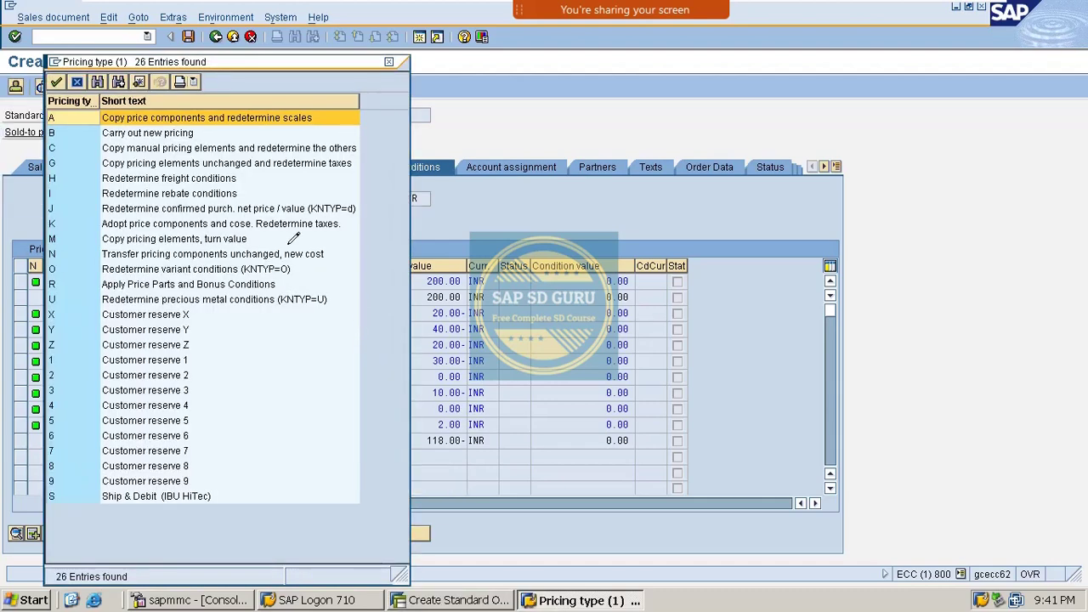
double_click(189, 147)
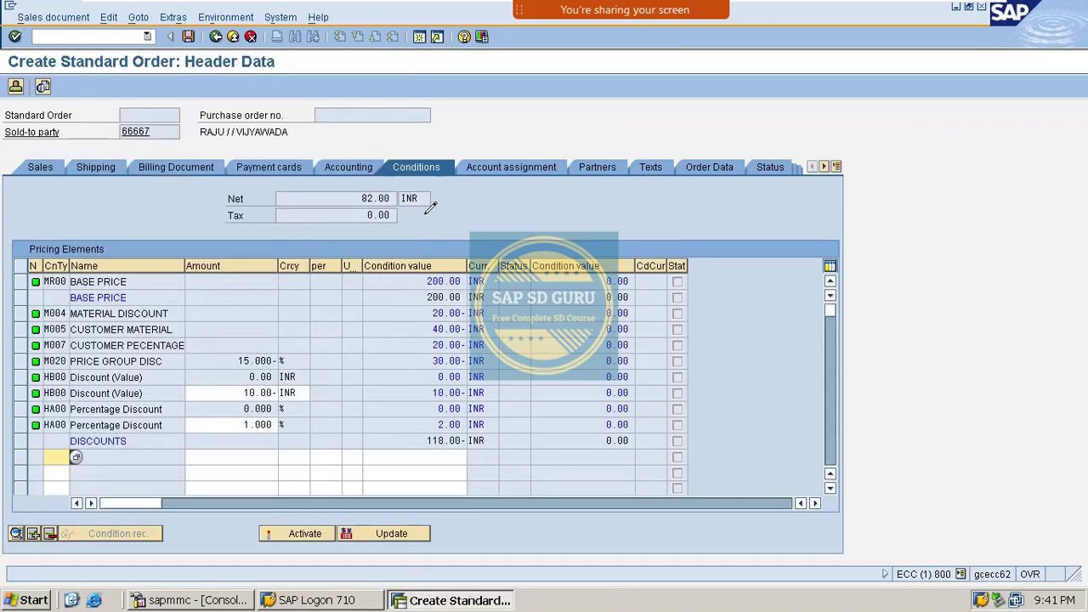
Examine the order's updated net value along with the HA00 and HB00 discount lines in the header conditions.
double_click(349, 194)
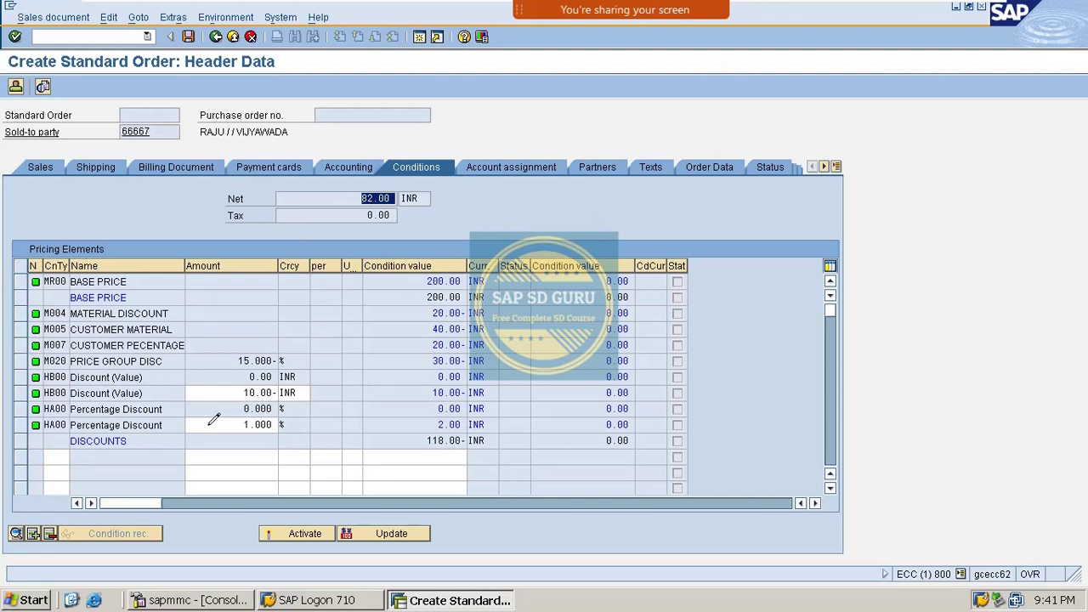
double_click(251, 425)
double_click(207, 392)
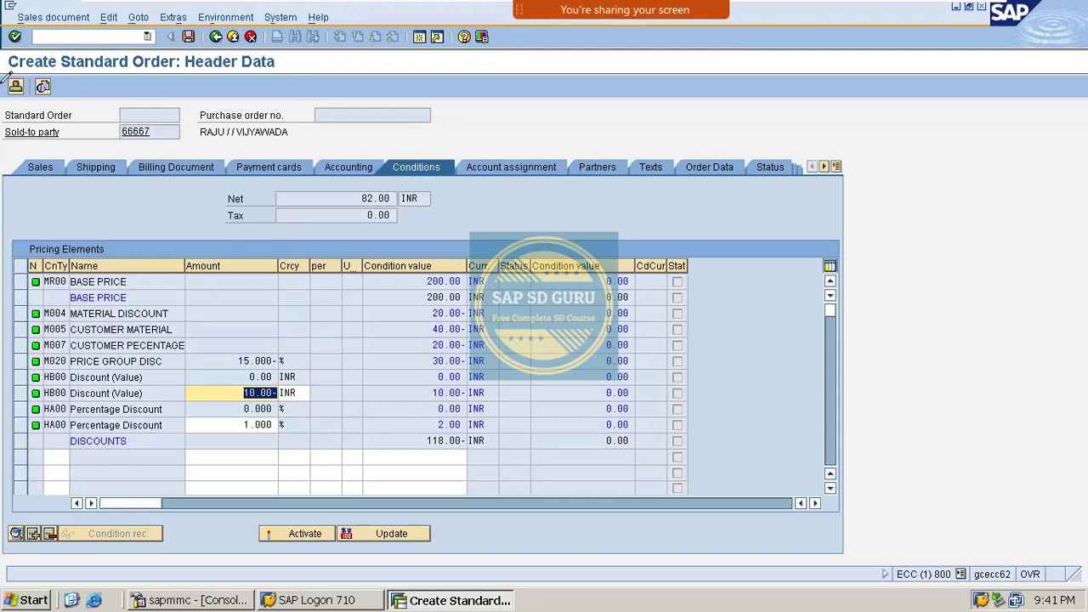
click(21, 377)
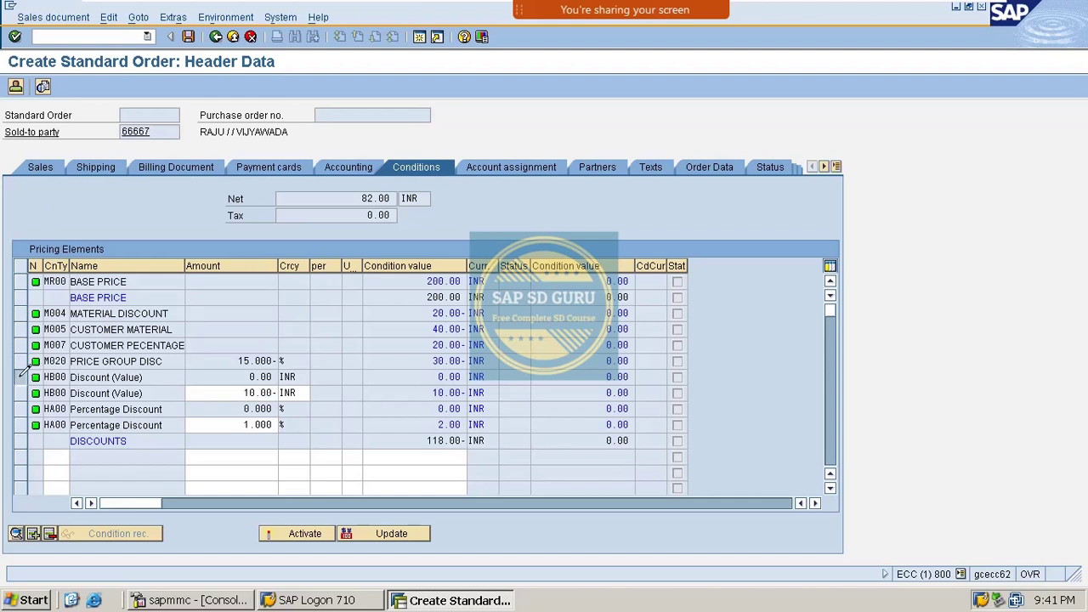
Delete the zero-value HB00 and HA00 lines from the header conditions and save the order.
click(29, 408)
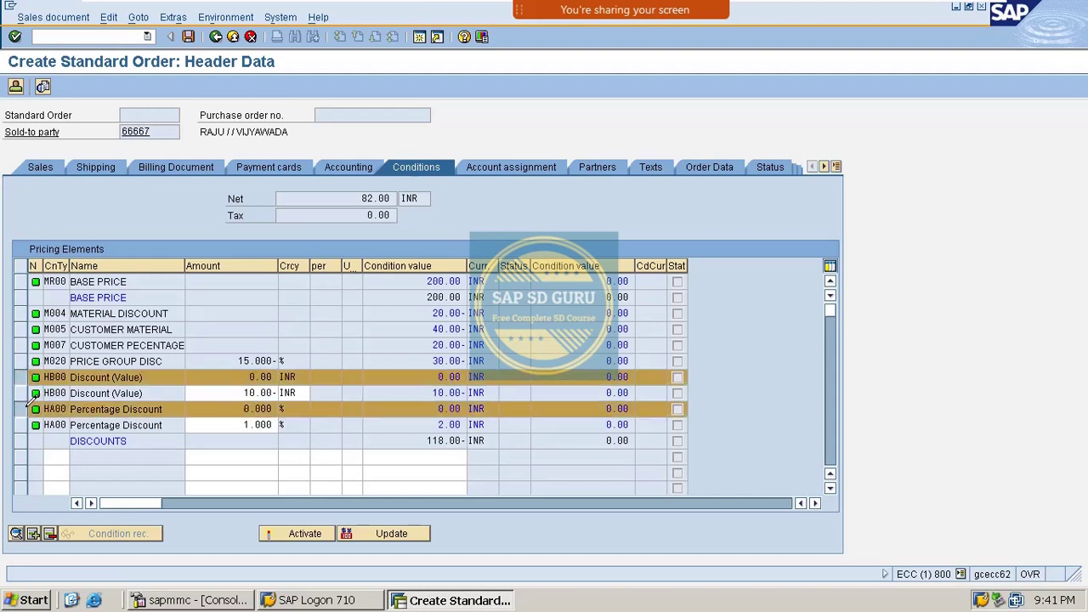
click(51, 532)
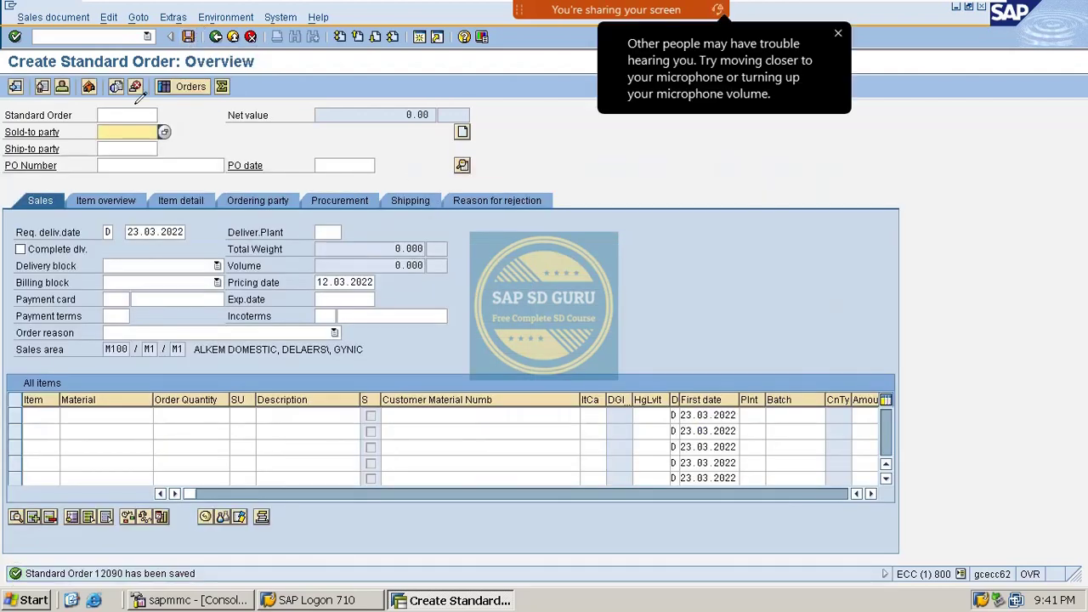
Open the saved standard order for changes with transaction VA02.
click(75, 36)
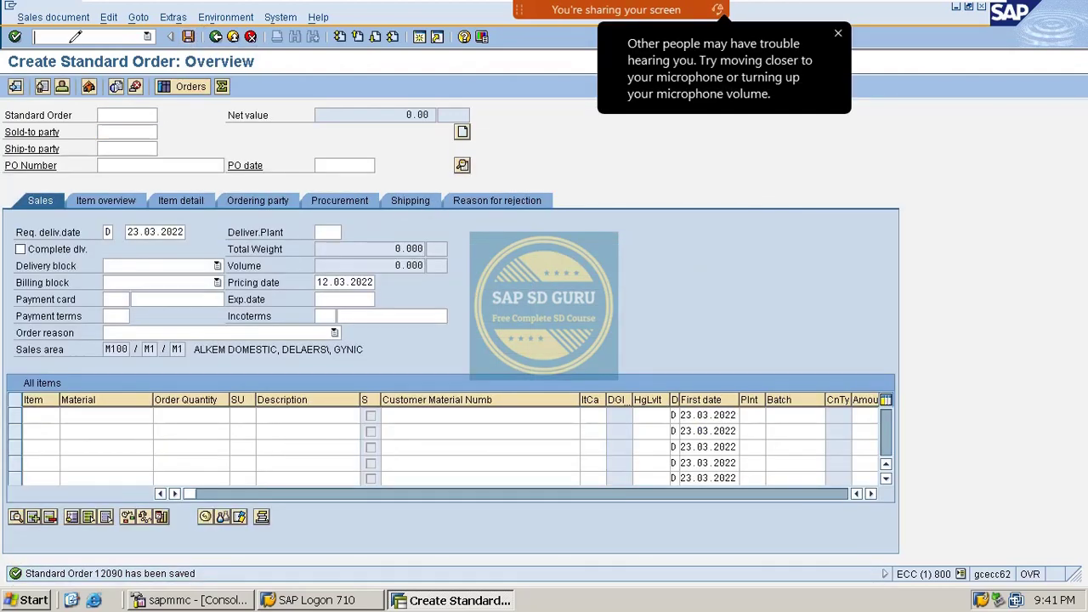
text(/nva02)
key(Return)
key(Return)
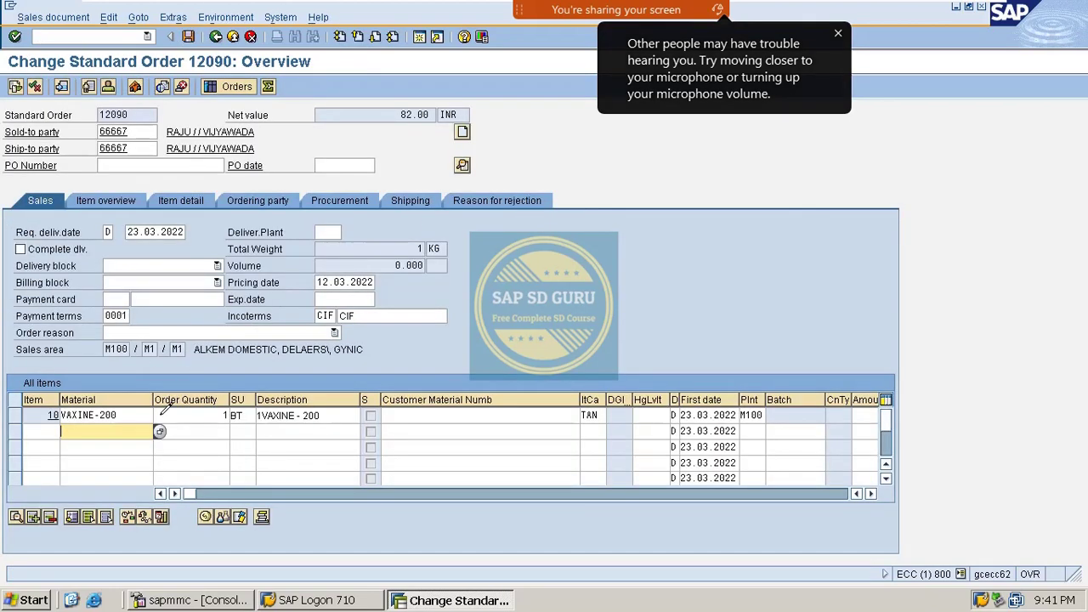
Examine the pricing conditions of item 10, VAXINE-200, including the HB00 and HA00 lines, and return to the order overview.
double_click(143, 414)
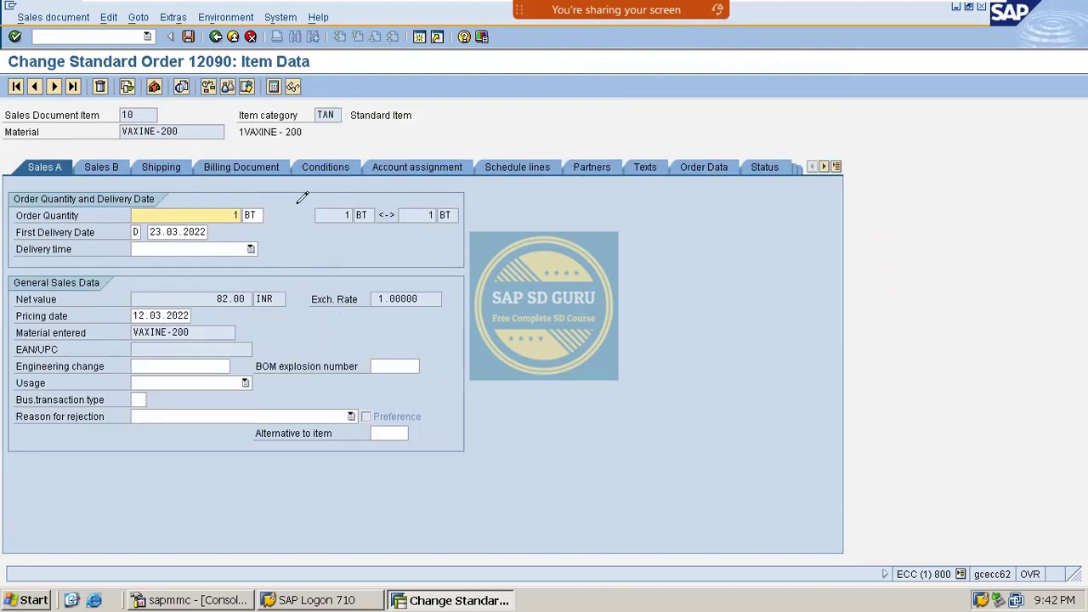
click(325, 166)
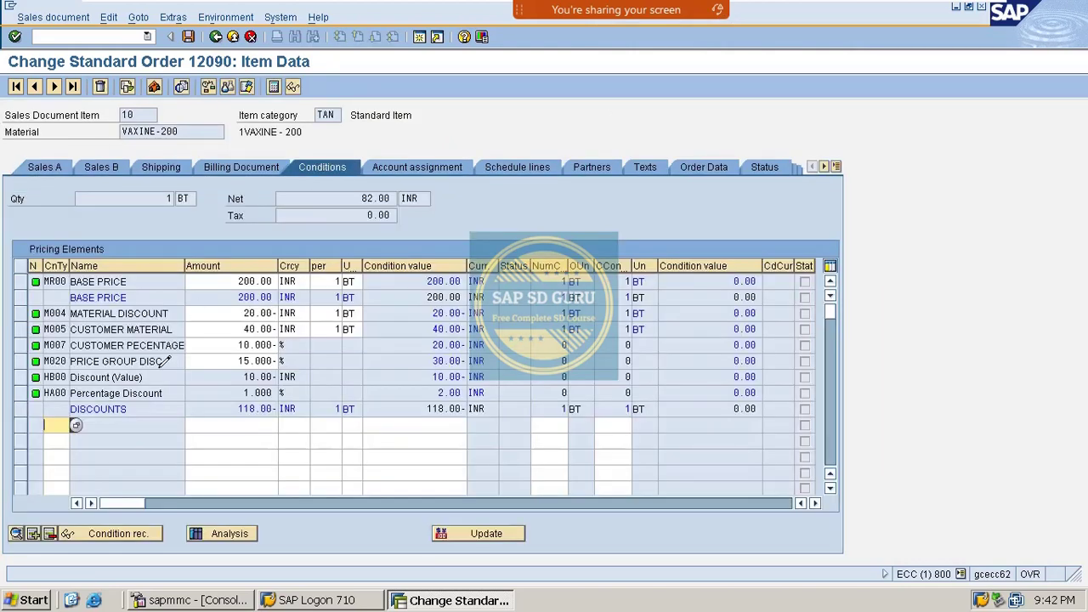
click(413, 392)
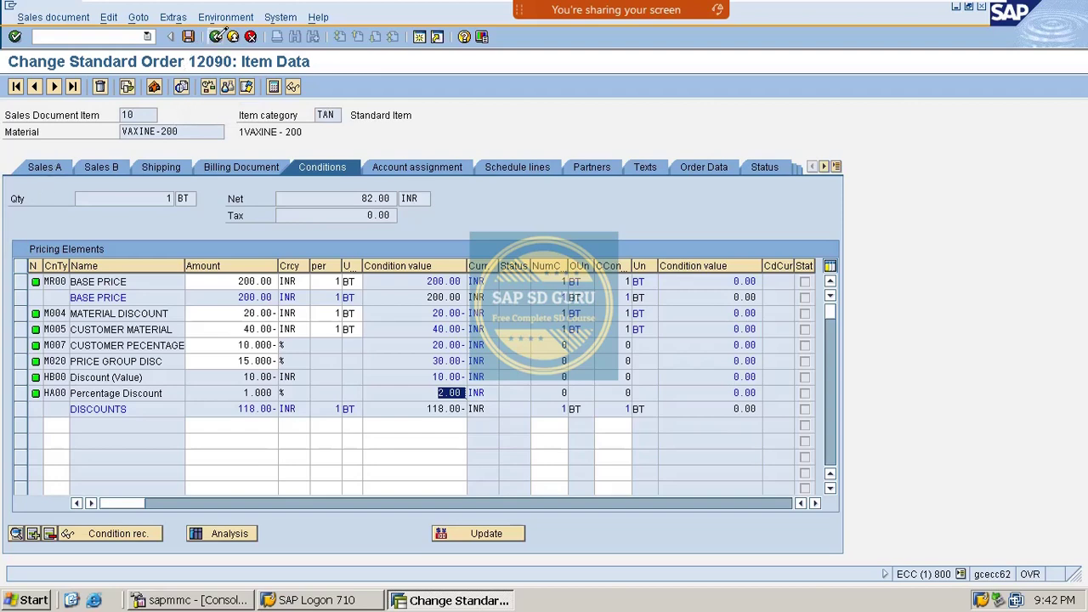
click(216, 37)
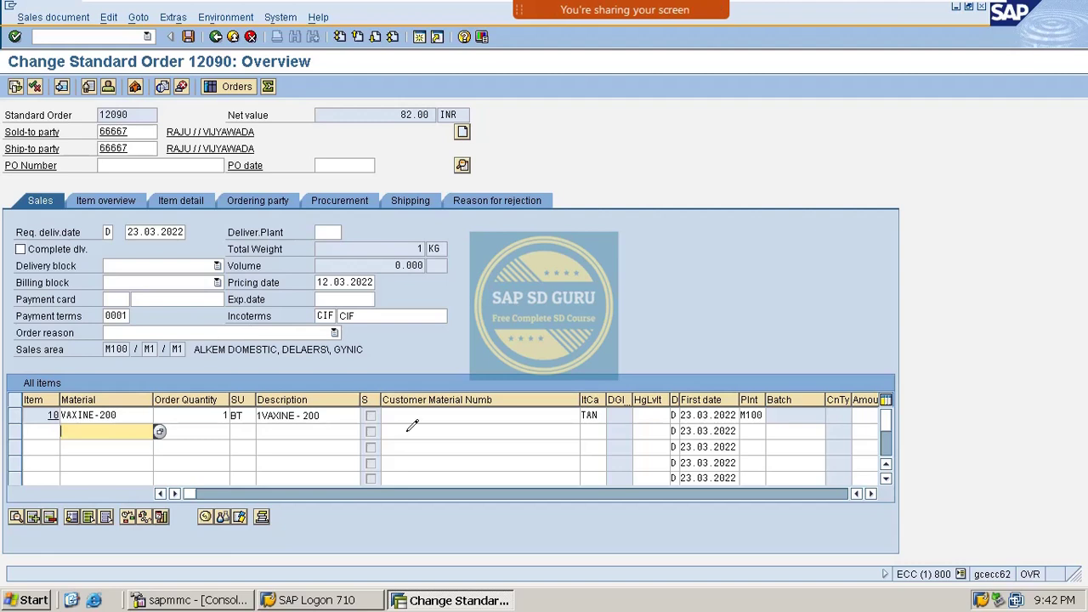
Add material VAXINE-150 with quantity 1 as the second order item and check its pricing conditions.
key(BackSpace)
key(Down)
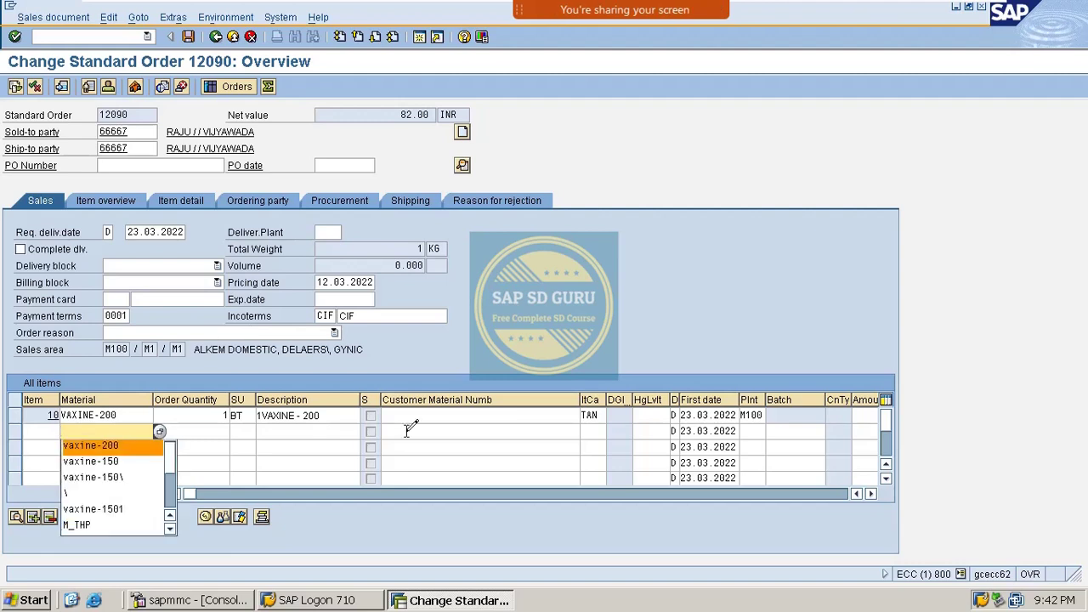
key(Down)
key(Return)
key(Tab)
text(1)
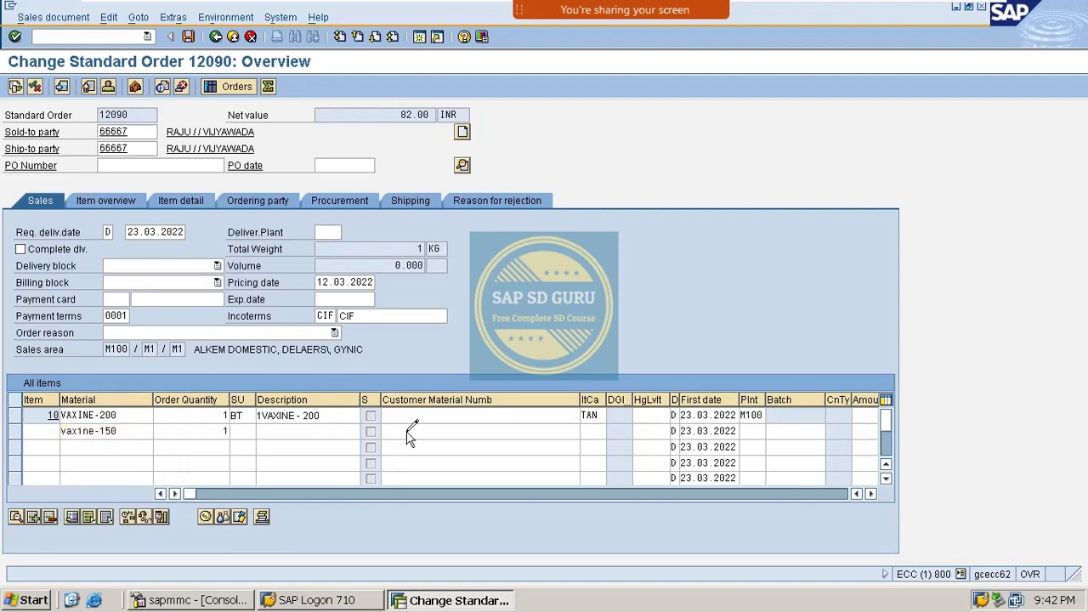
key(Return)
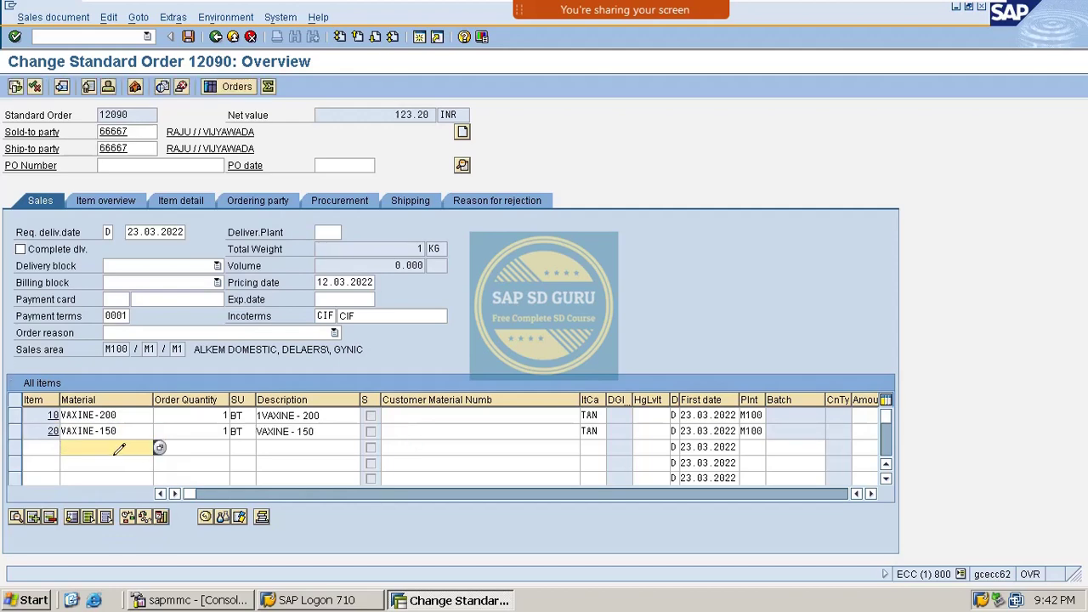
double_click(105, 431)
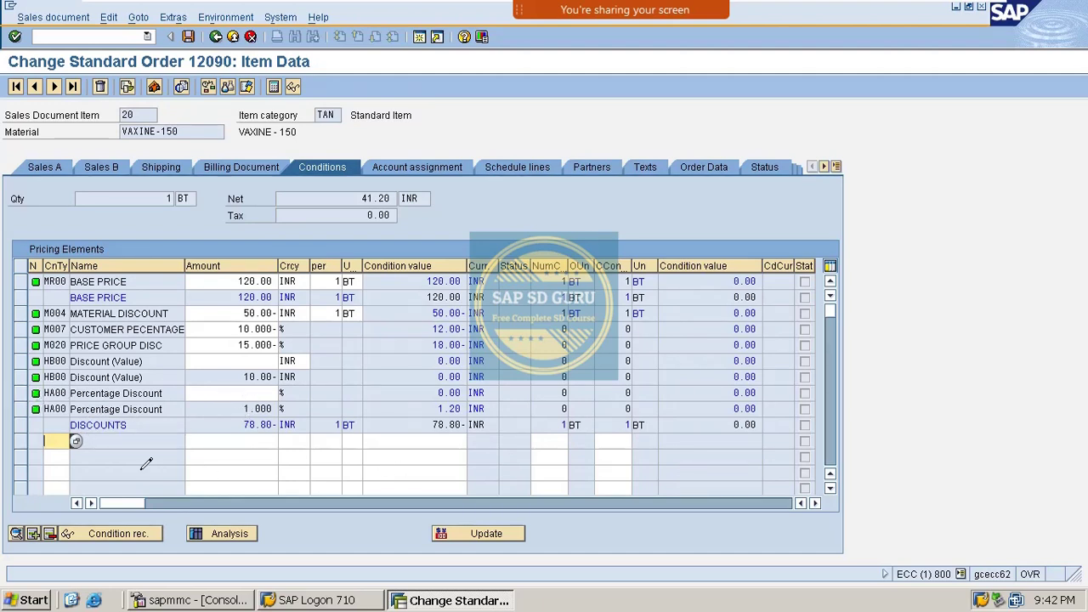
click(216, 37)
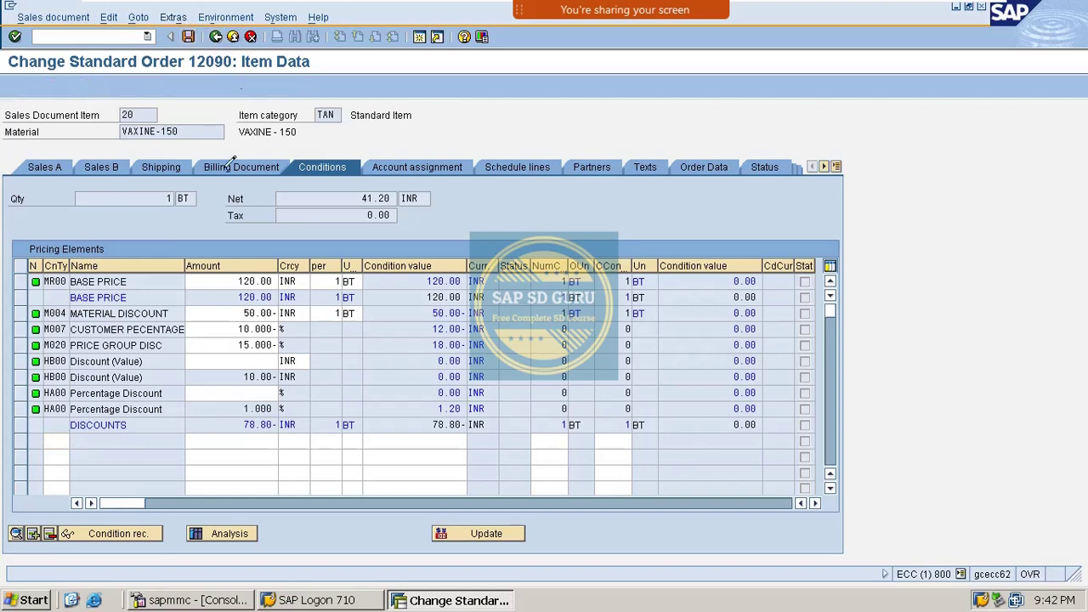
Add material VAXINE-100 with quantity 1 as the third order item.
key(Down)
key(Down)
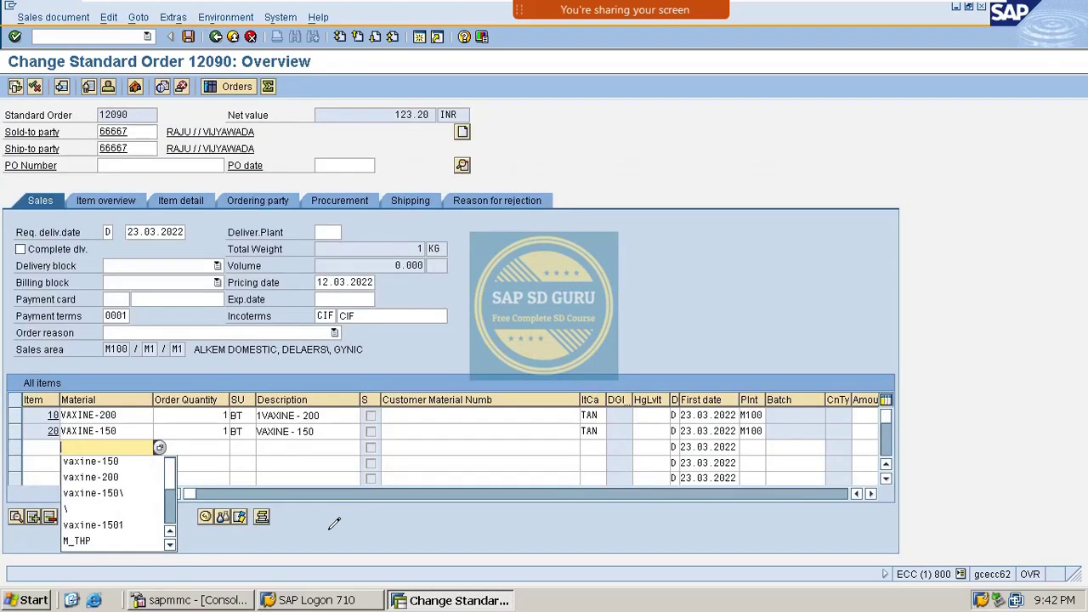
key(Down)
key(Down)
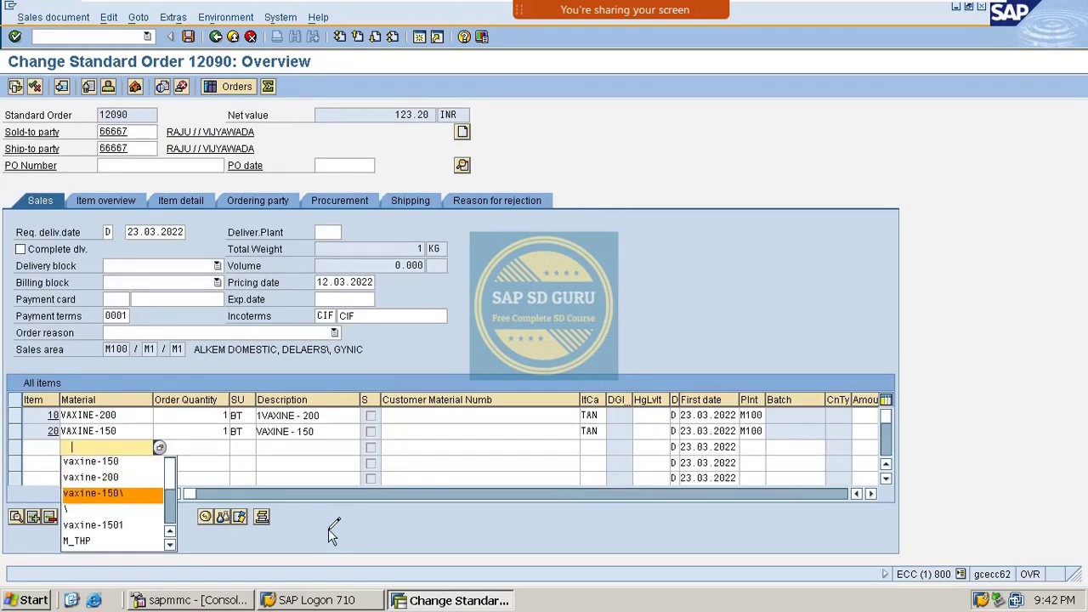
key(Up)
key(Up)
key(Return)
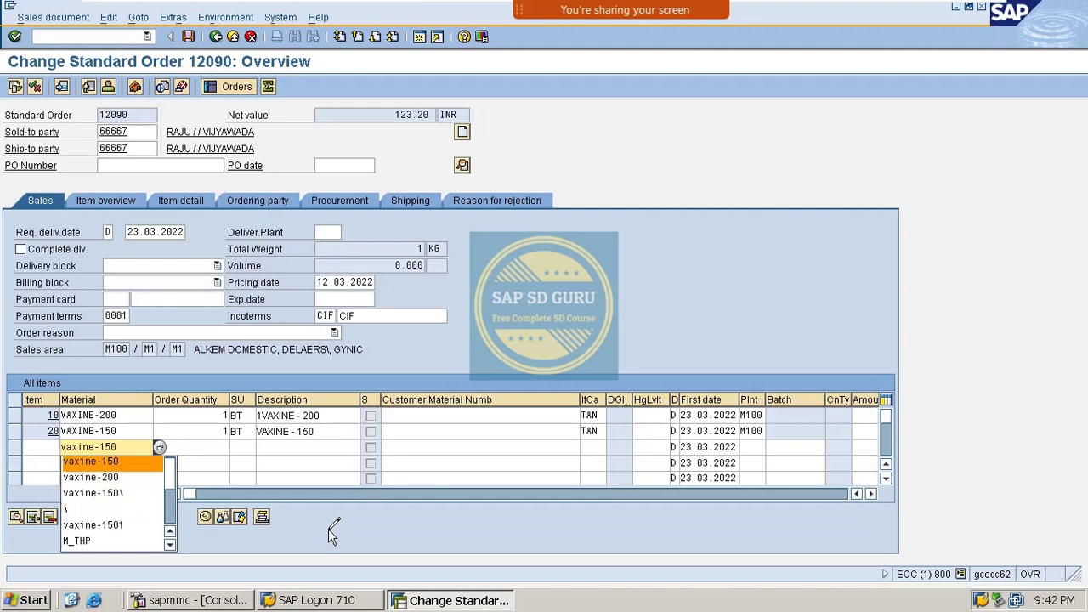
key(BackSpace)
key(BackSpace)
text(00)
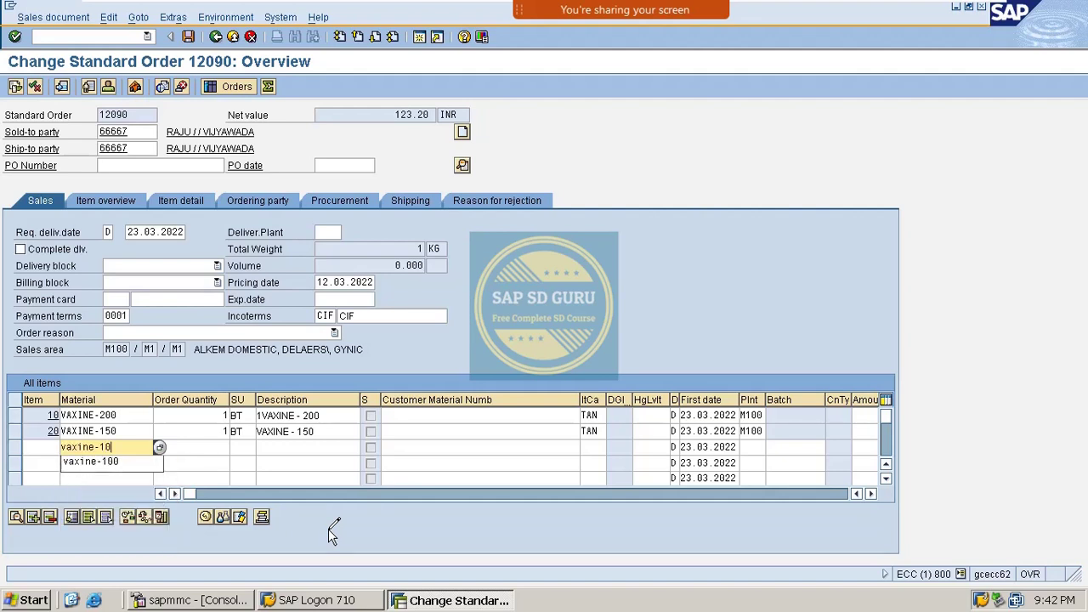
key(Return)
key(Return)
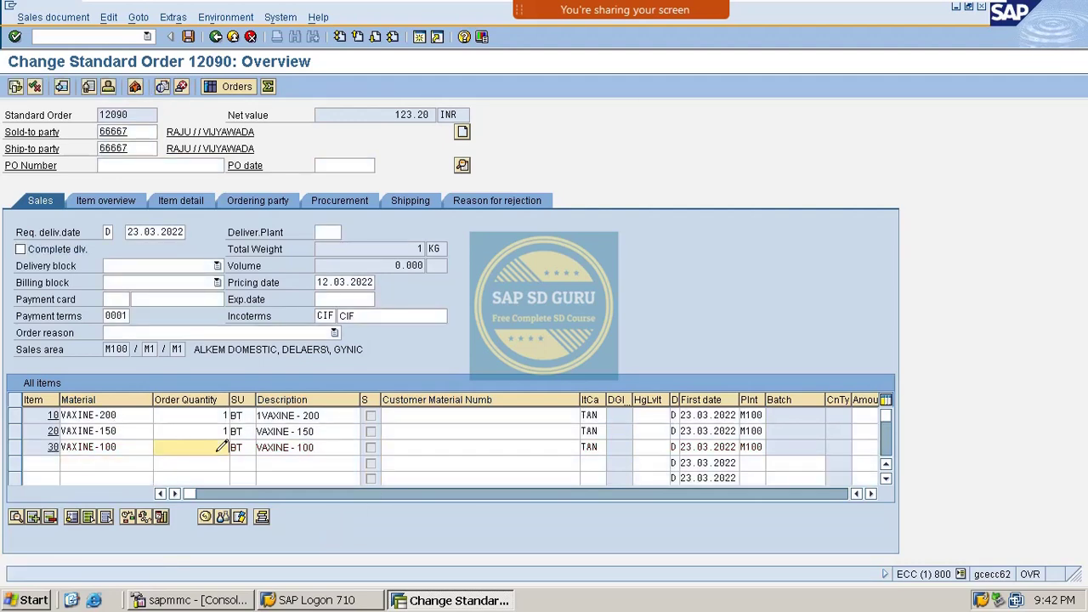
text(1)
key(Return)
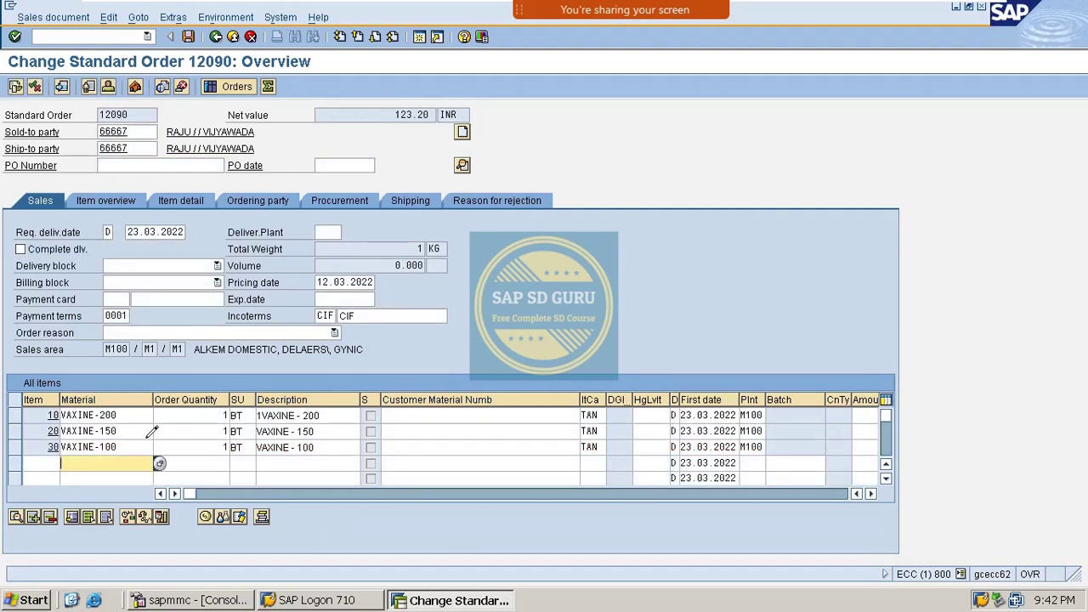
Examine the net value, base price and HB00 and HA00 discount lines in the conditions of item VAXINE-100.
click(144, 442)
double_click(146, 439)
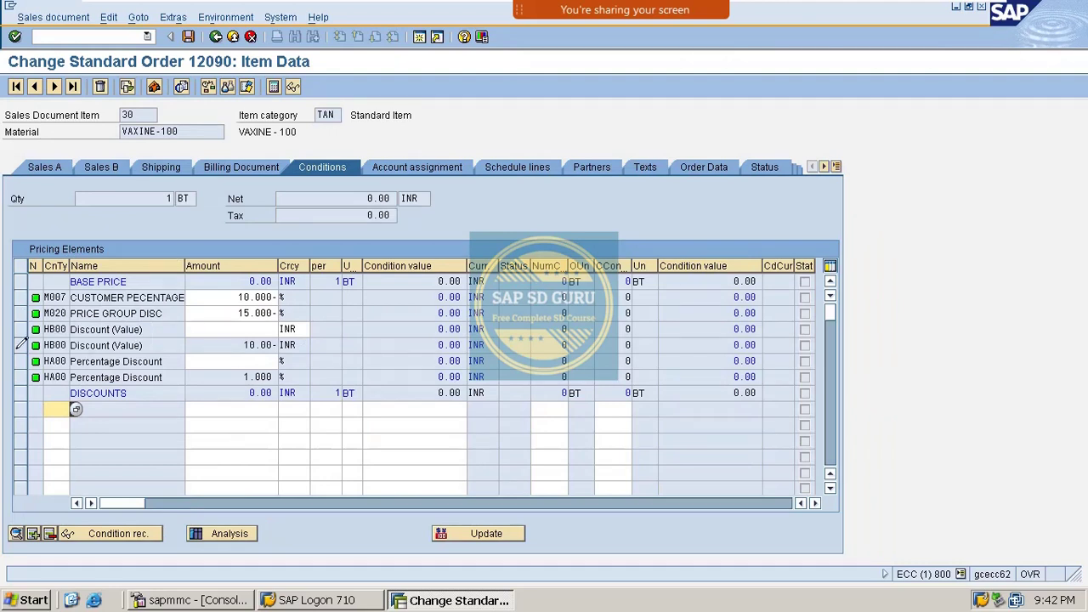
click(54, 376)
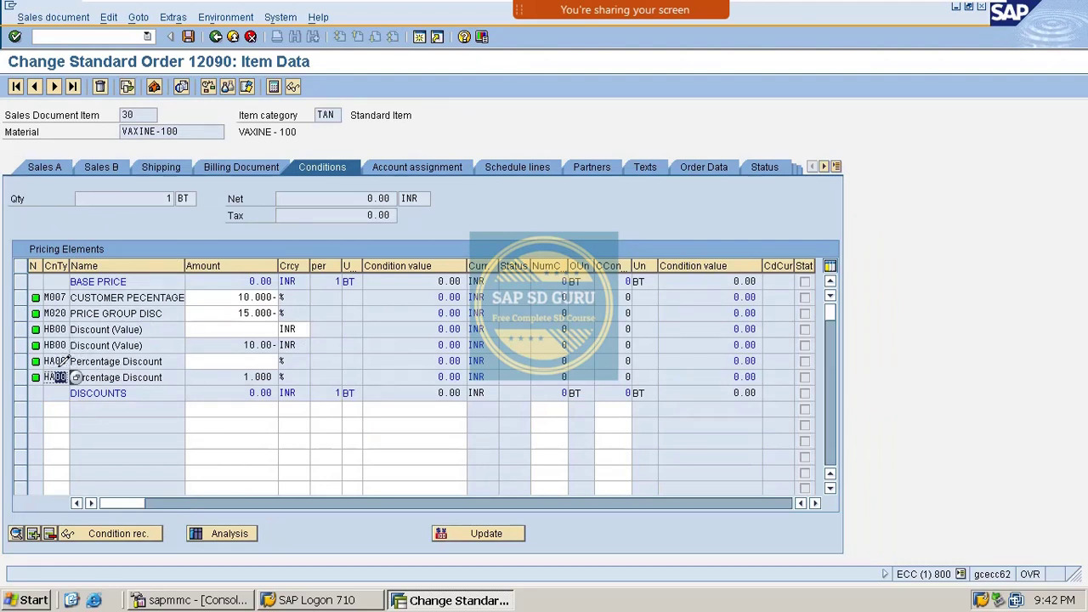
click(51, 358)
click(51, 344)
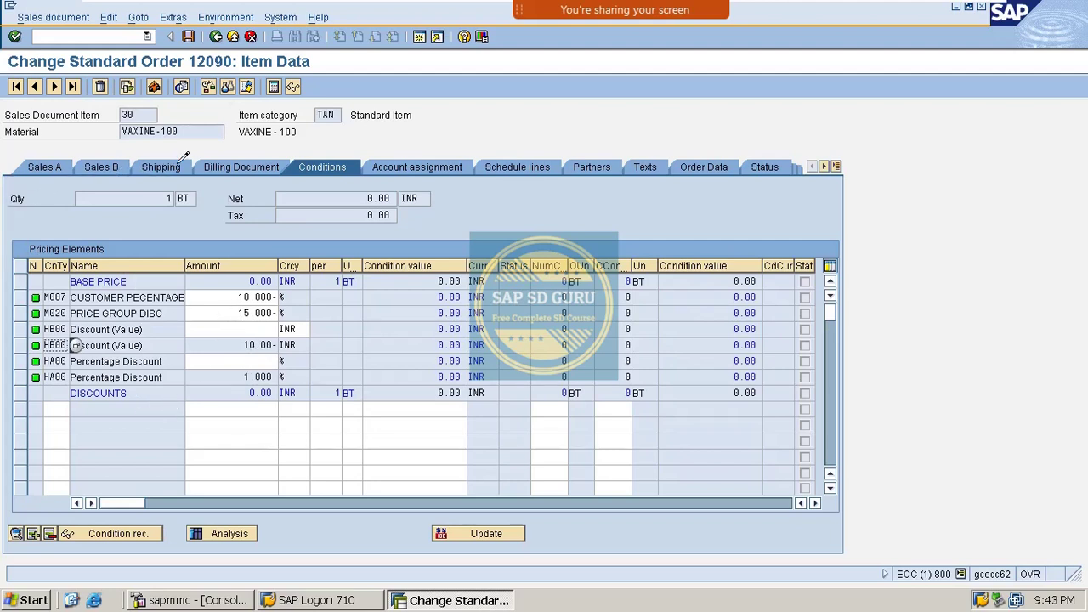
double_click(149, 131)
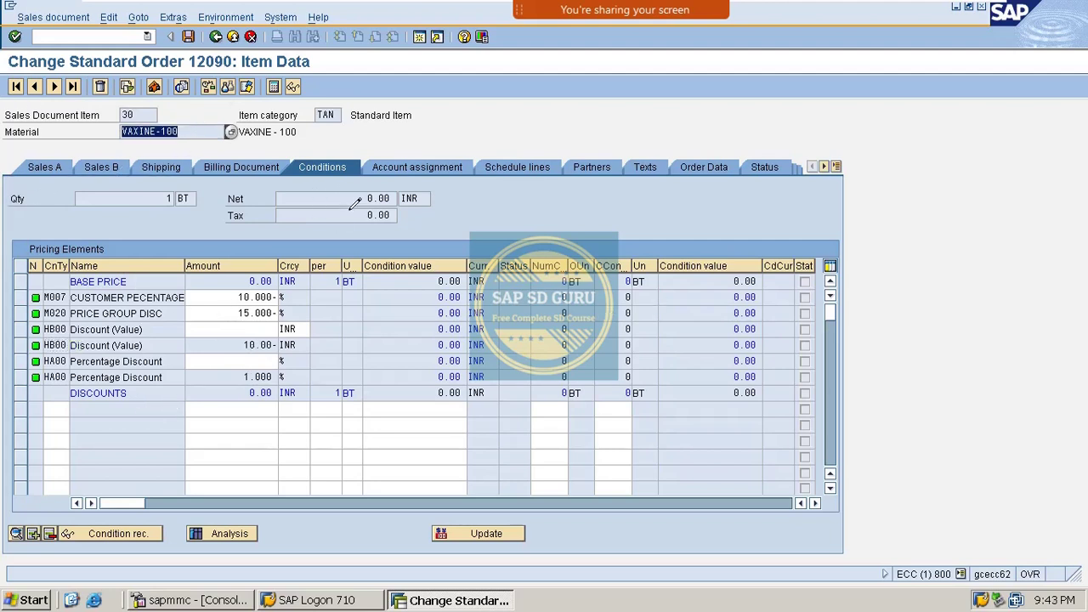
double_click(374, 199)
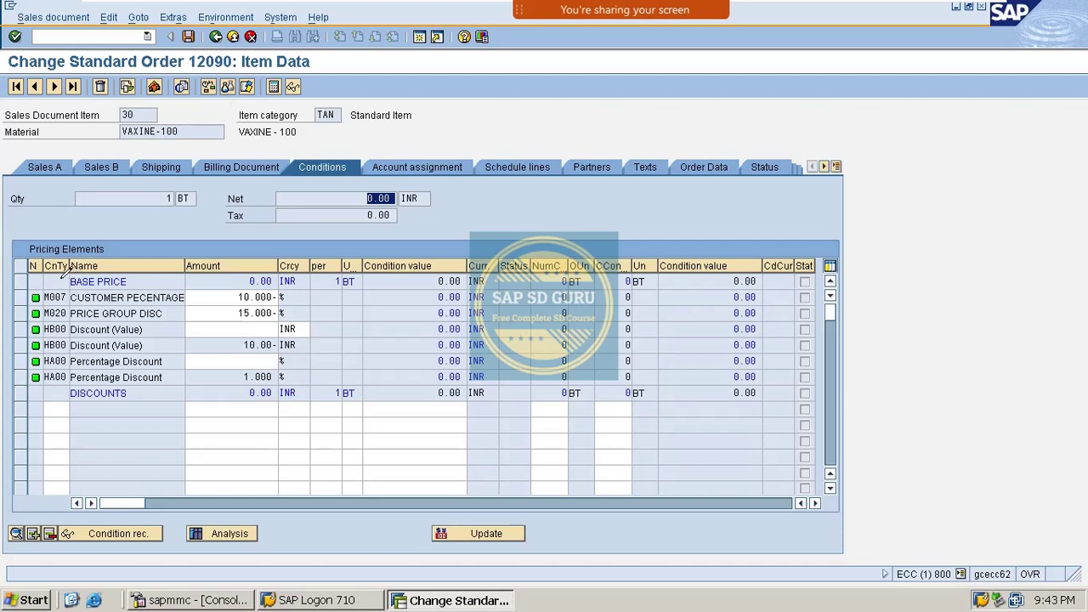
click(109, 299)
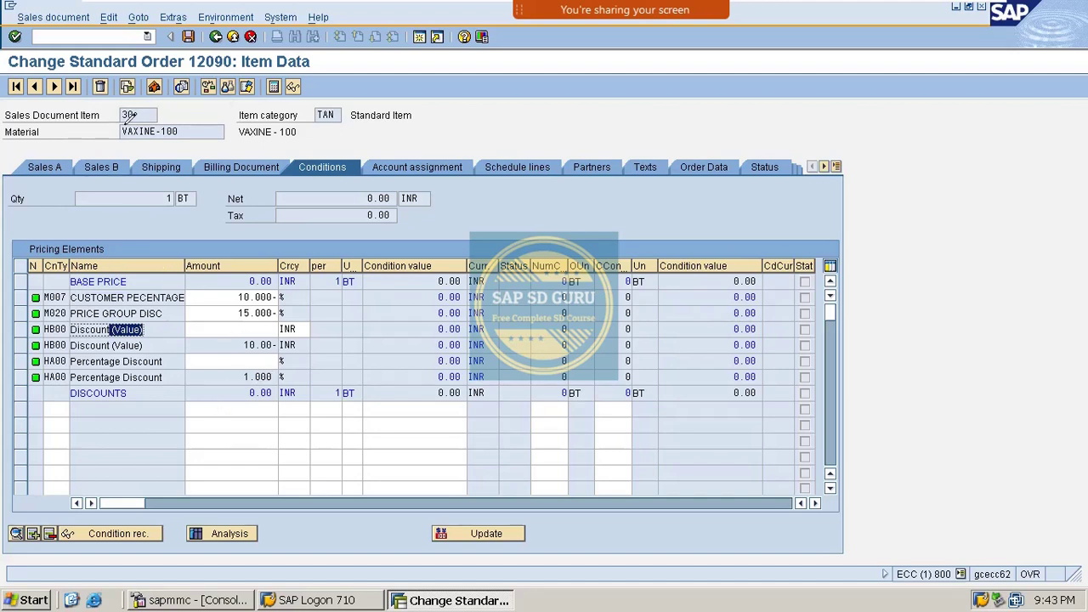
Compare the MR00 base price conditions of items VAXINE-150 and VAXINE-200 with those of VAXINE-100.
click(34, 86)
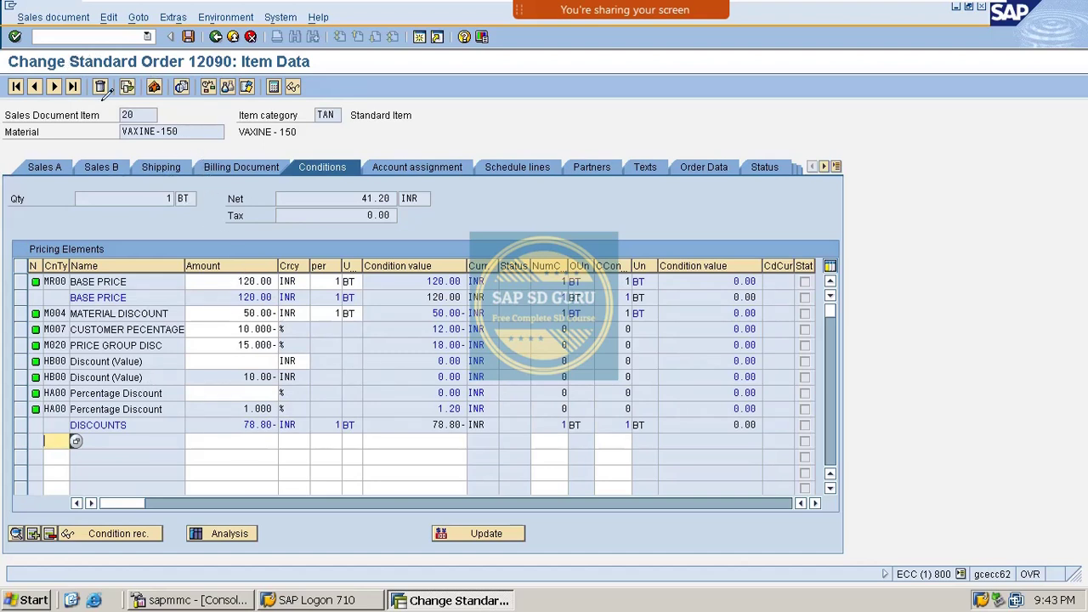
click(35, 85)
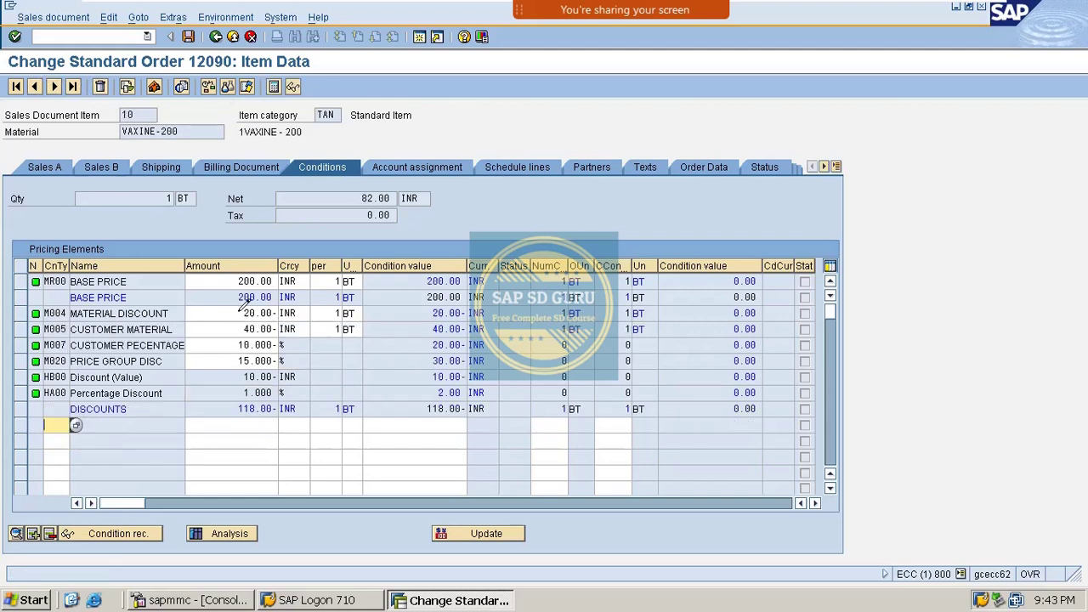
drag(129, 281, 72, 281)
click(53, 86)
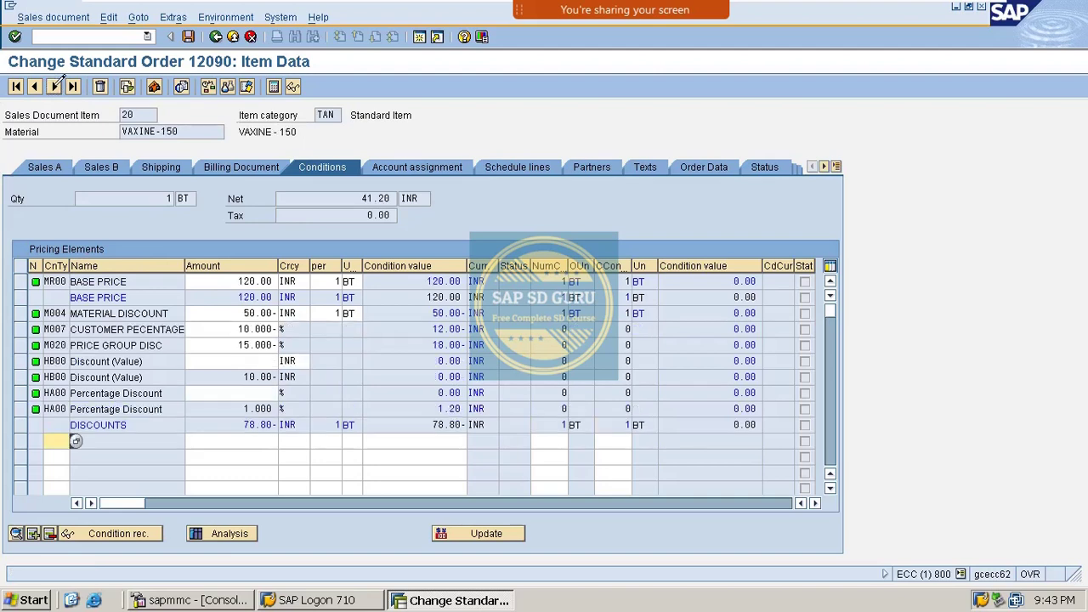
drag(149, 281, 71, 282)
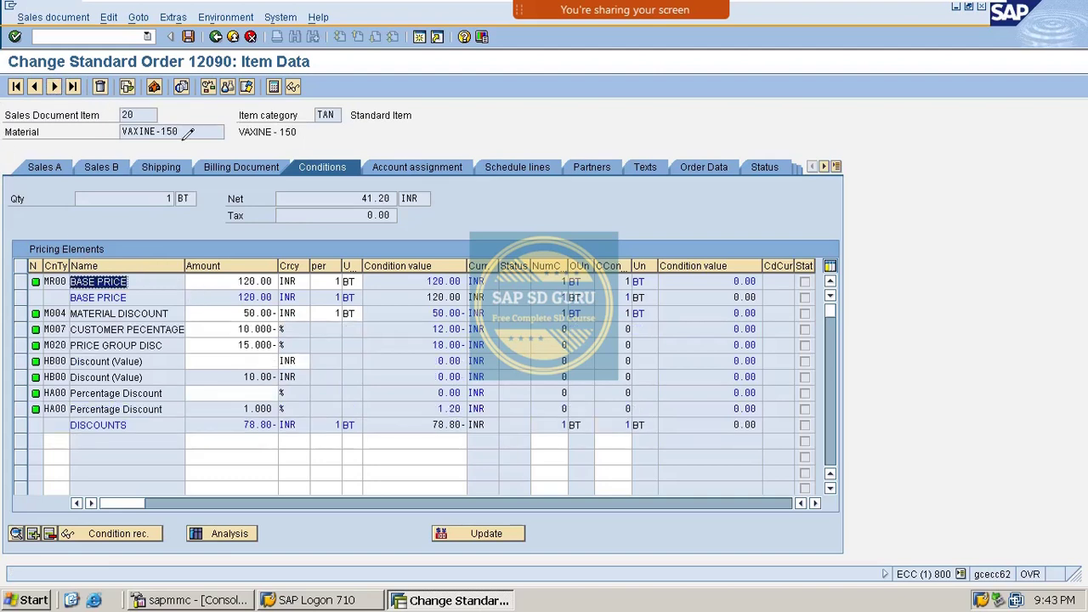
drag(188, 133, 121, 132)
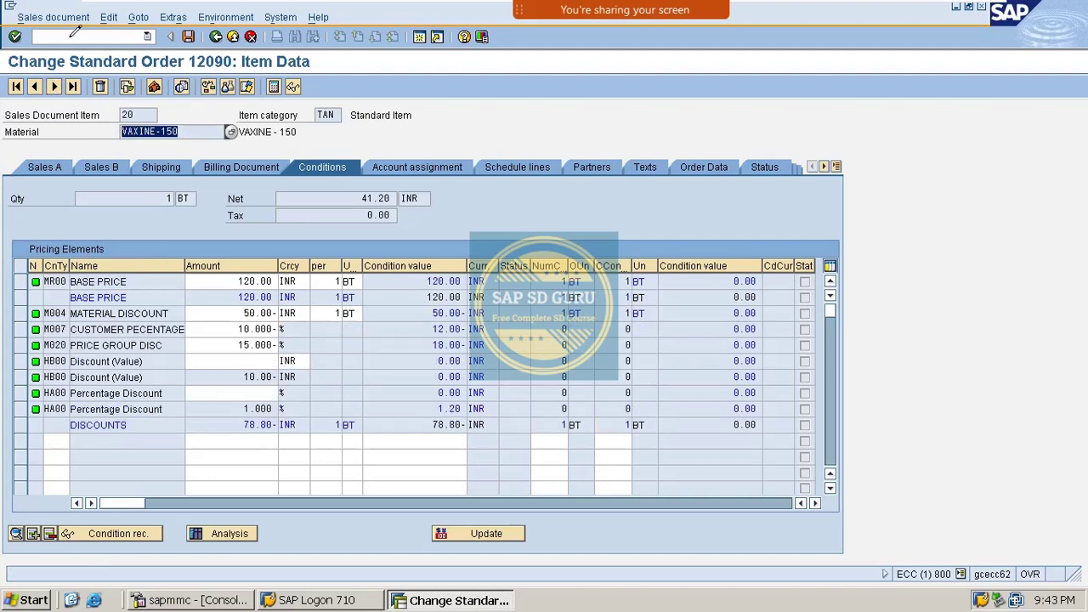
click(34, 85)
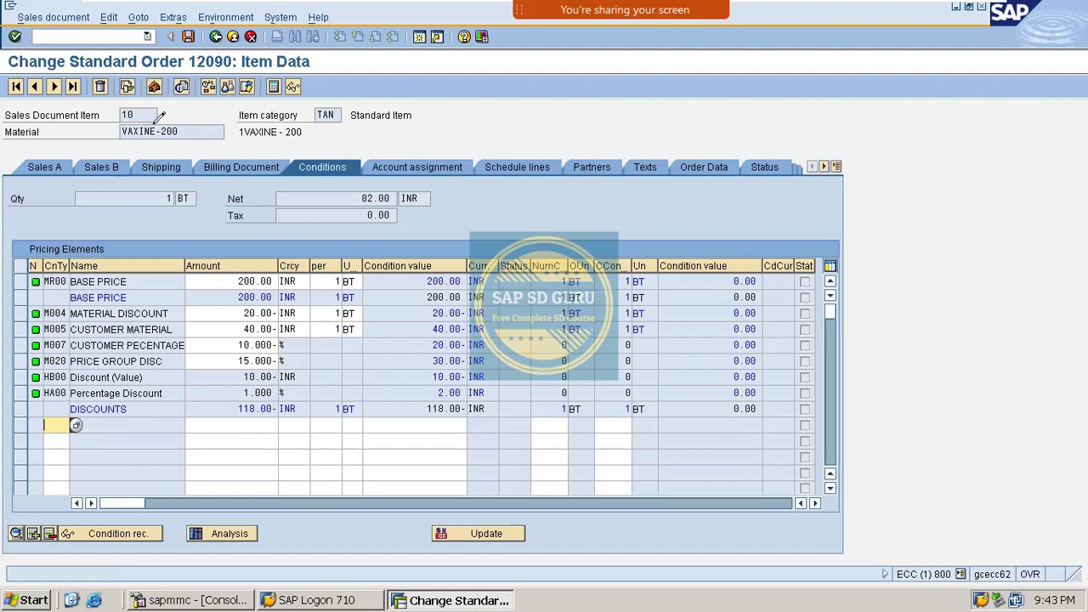
click(54, 86)
click(54, 86)
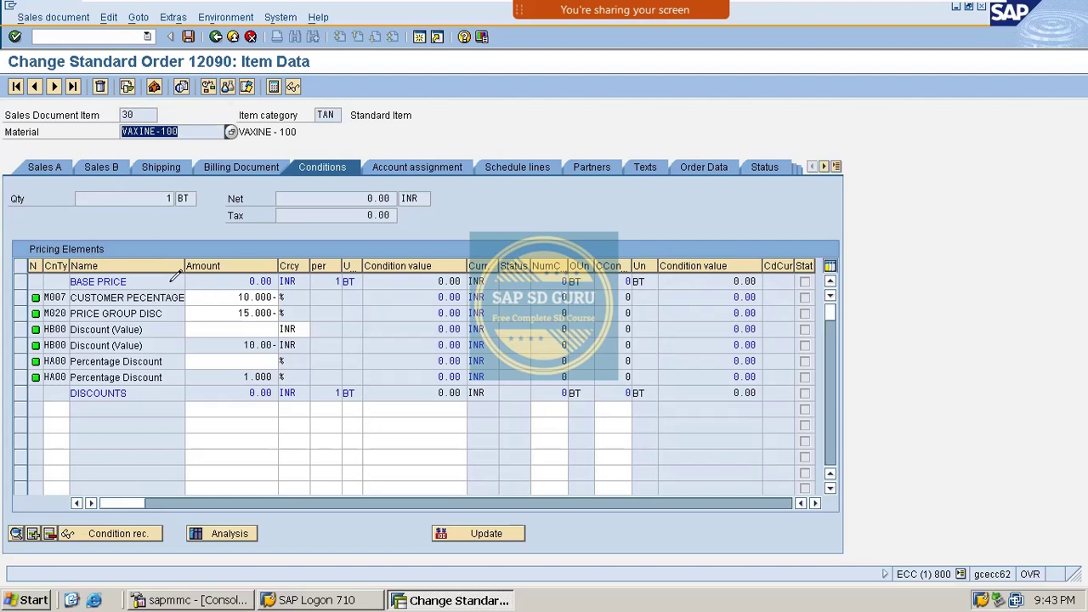
Leave the order and start transaction VK11 for creating condition records.
click(61, 37)
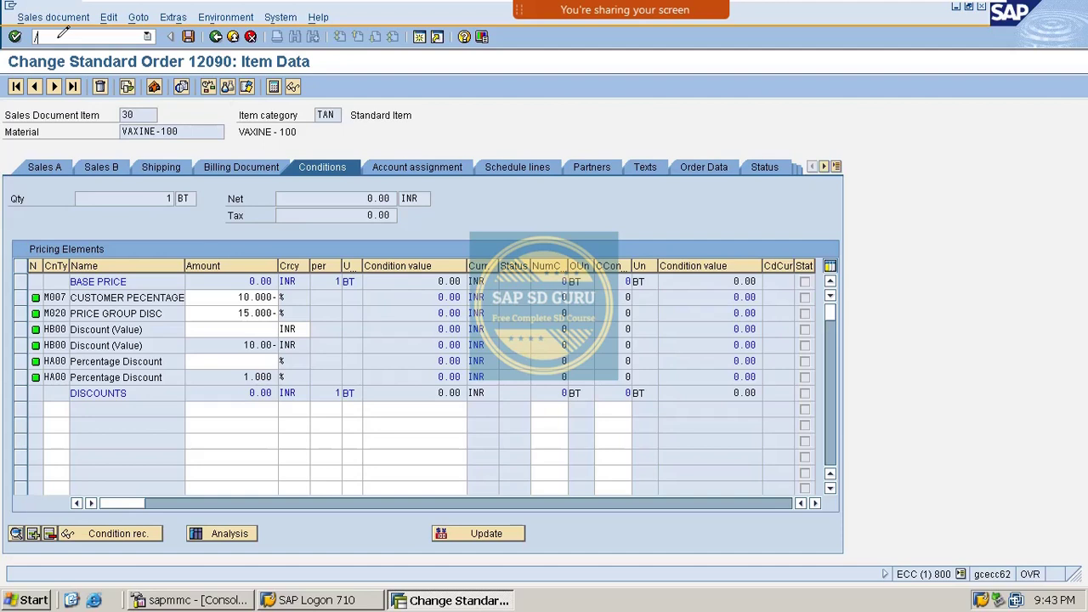
key(Return)
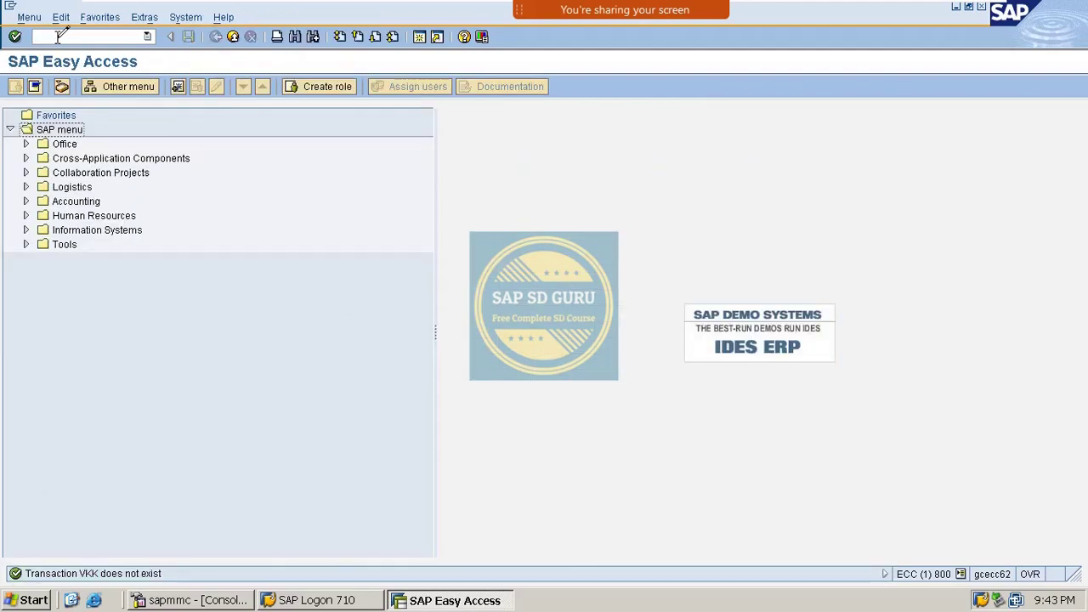
click(57, 36)
text(/nvk11)
key(Return)
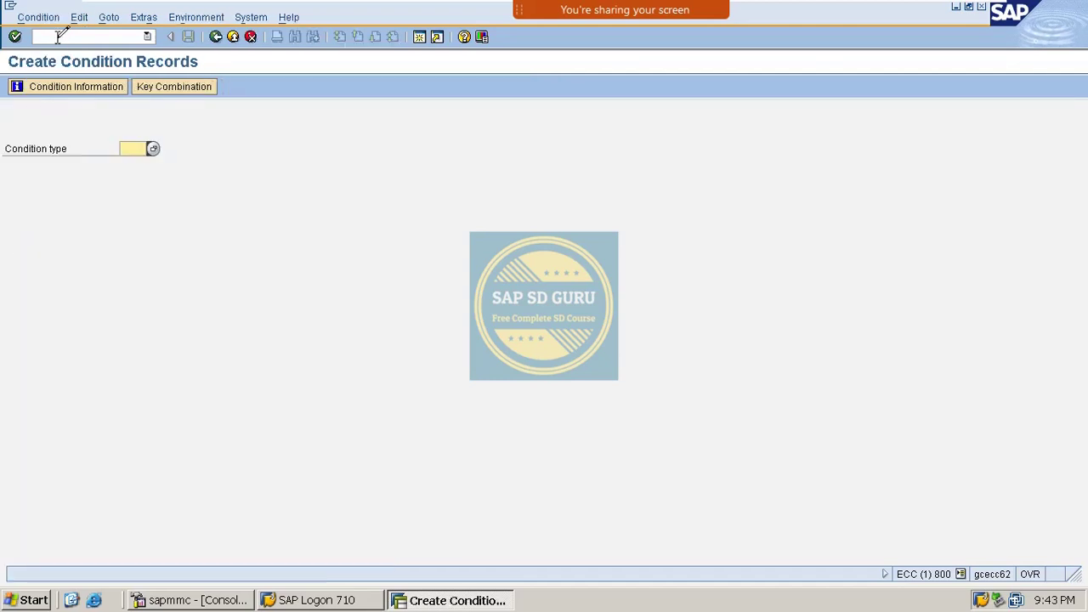
Start creating MR00 base price condition records with the key combination Sales org./Material.
text(mr00)
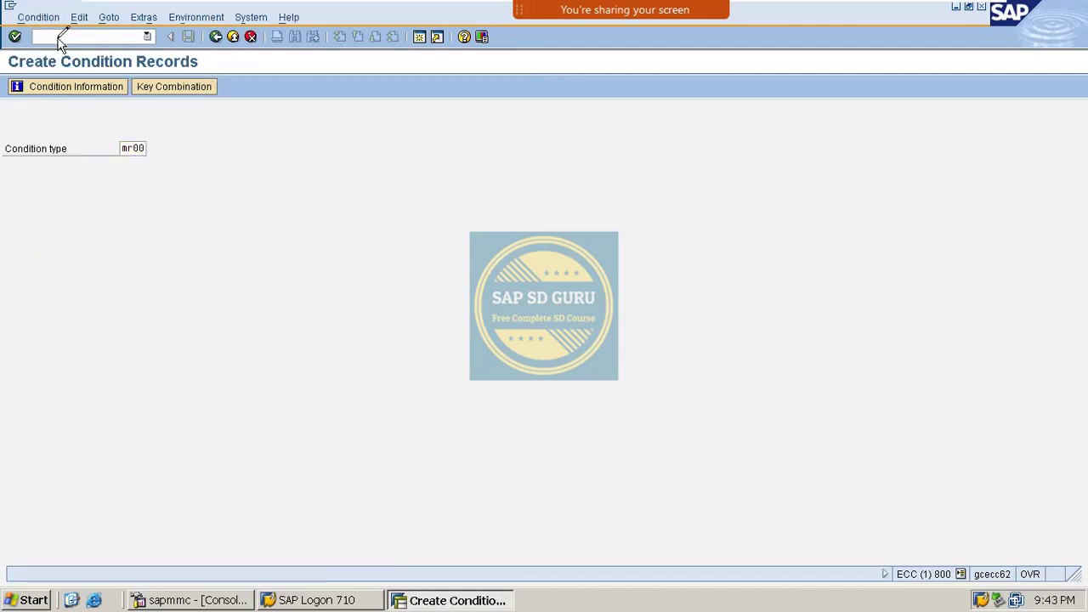
key(Return)
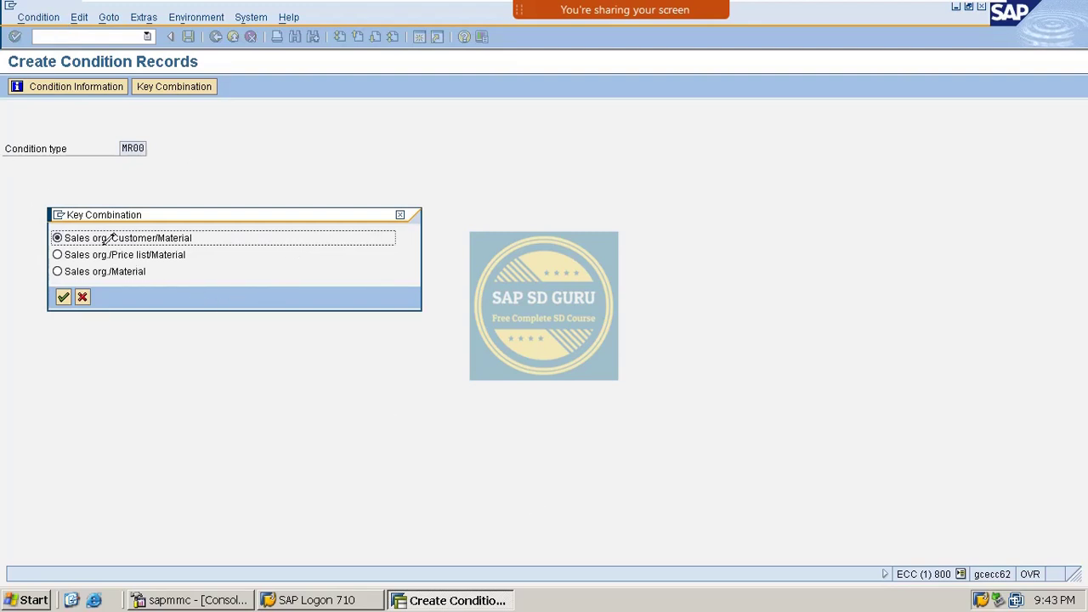
click(117, 264)
key(Return)
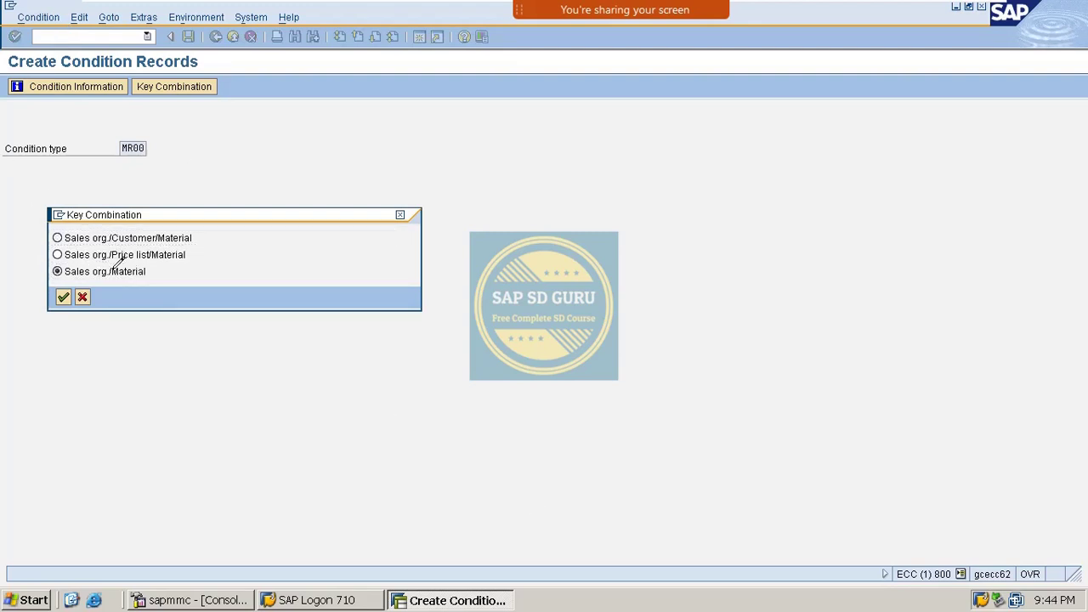
Enter a base price of 250 for material vaxine-100 in sales organization M100 and save the condition record.
click(60, 183)
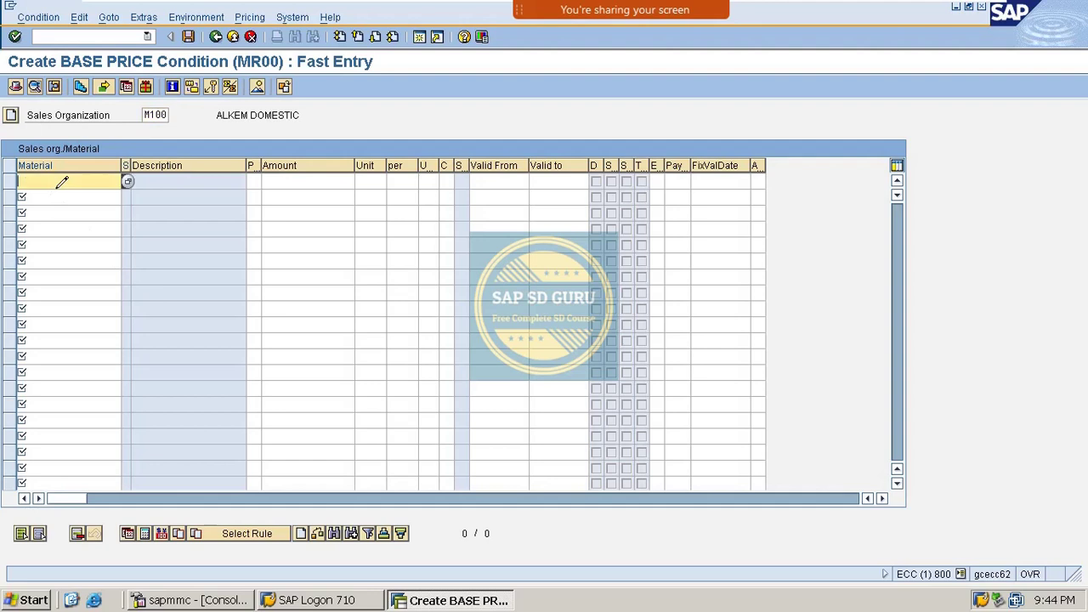
click(60, 183)
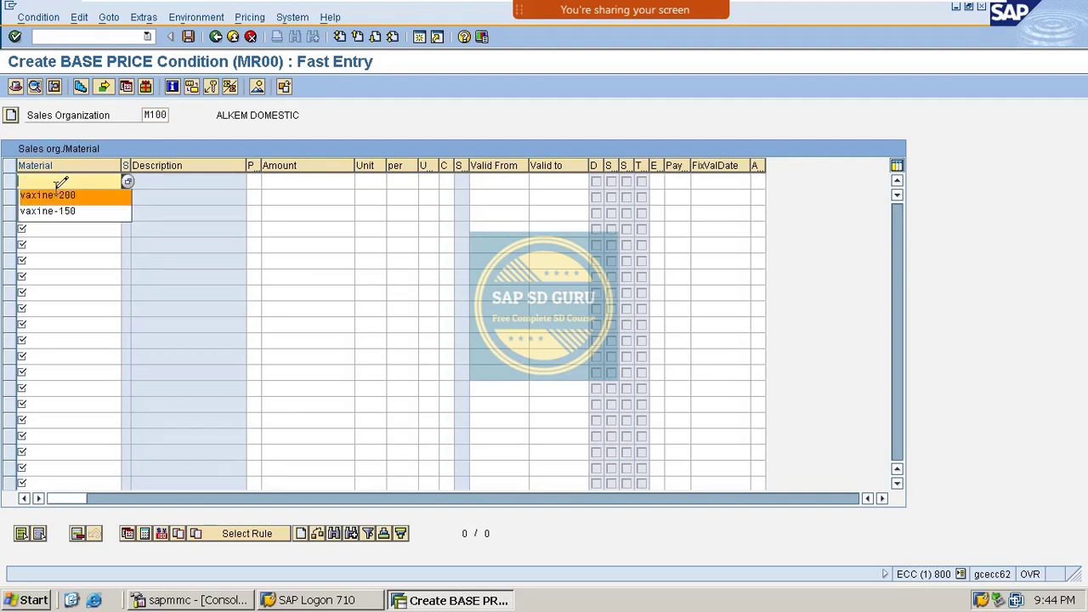
click(56, 192)
key(BackSpace)
key(BackSpace)
key(BackSpace)
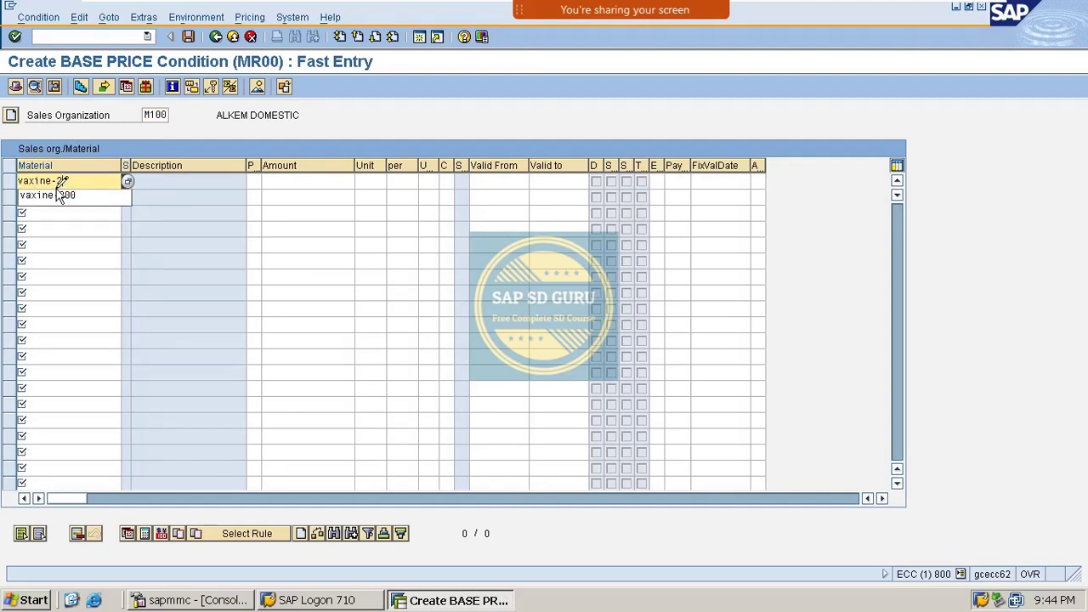
text(1)
click(57, 192)
key(Tab)
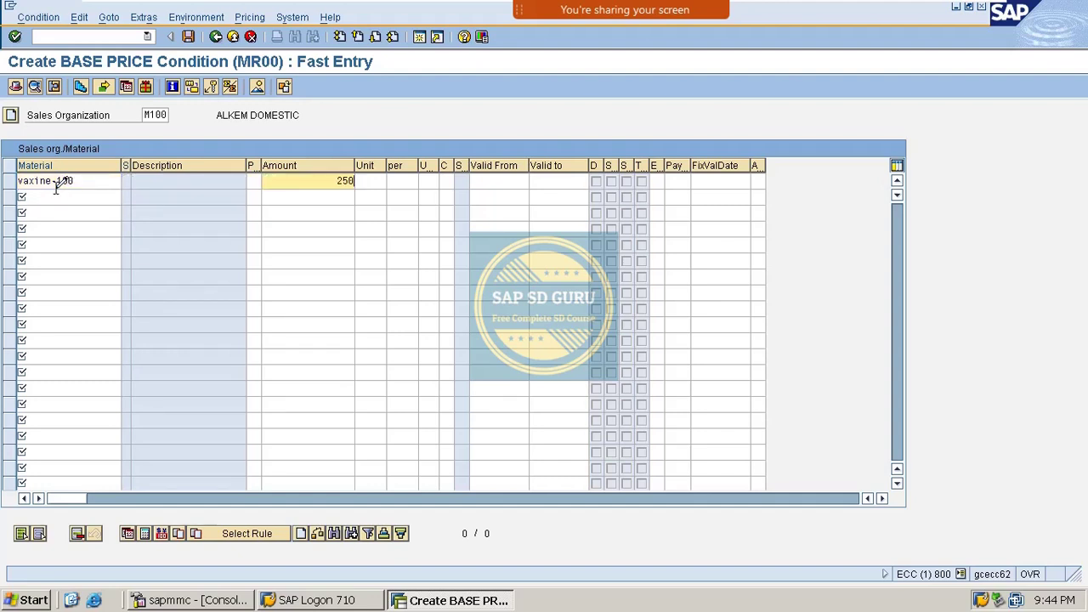
text(250)
key(Return)
key(ctrl+s)
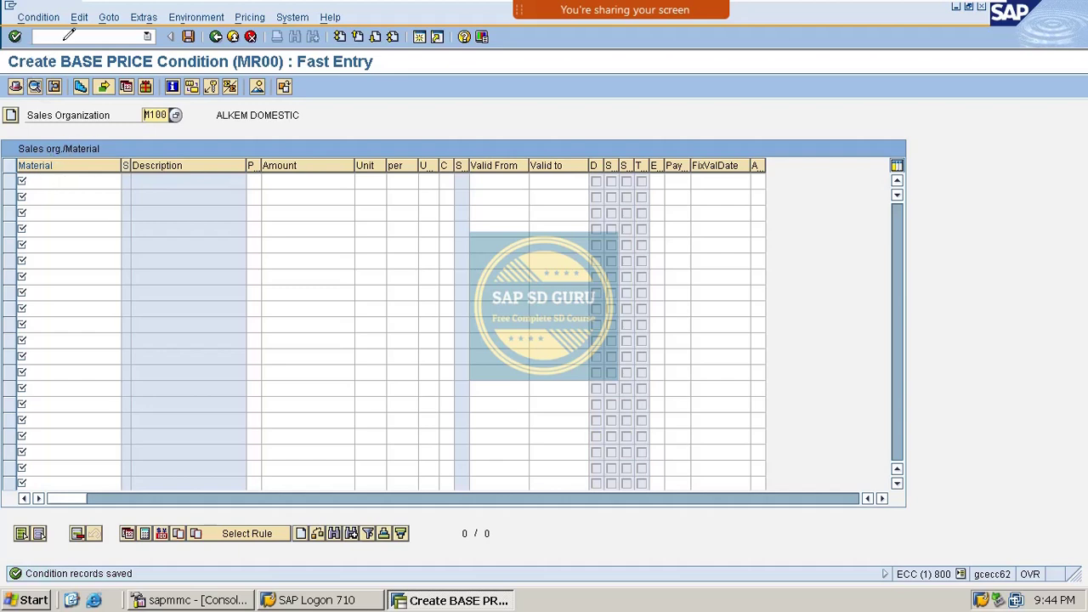
Create a new standard order for the sold-to party with material VAXINE-100, quantity 1.
click(91, 36)
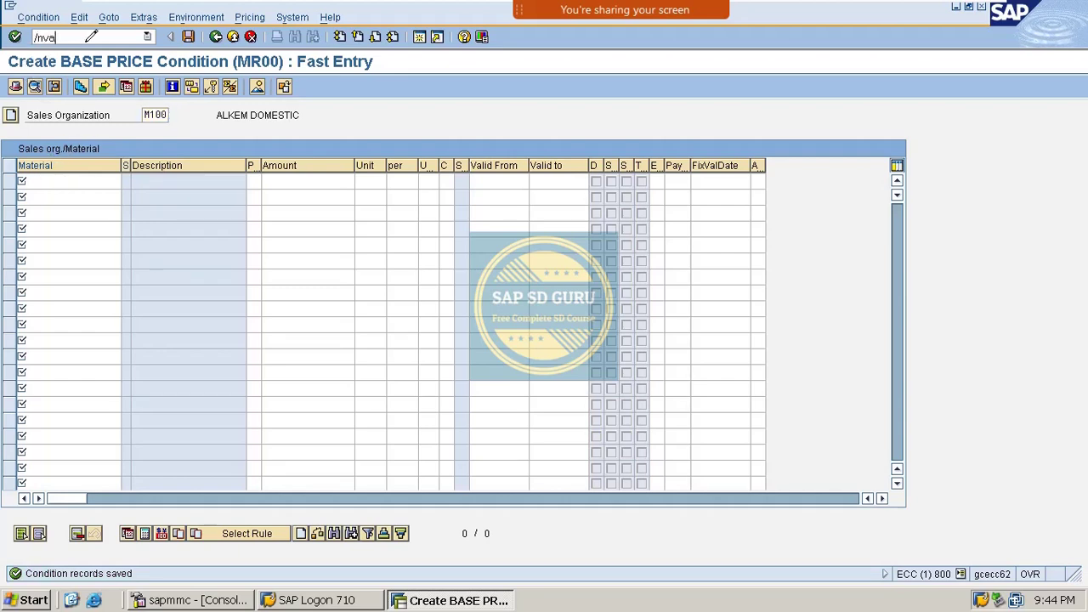
key(Return)
key(Return)
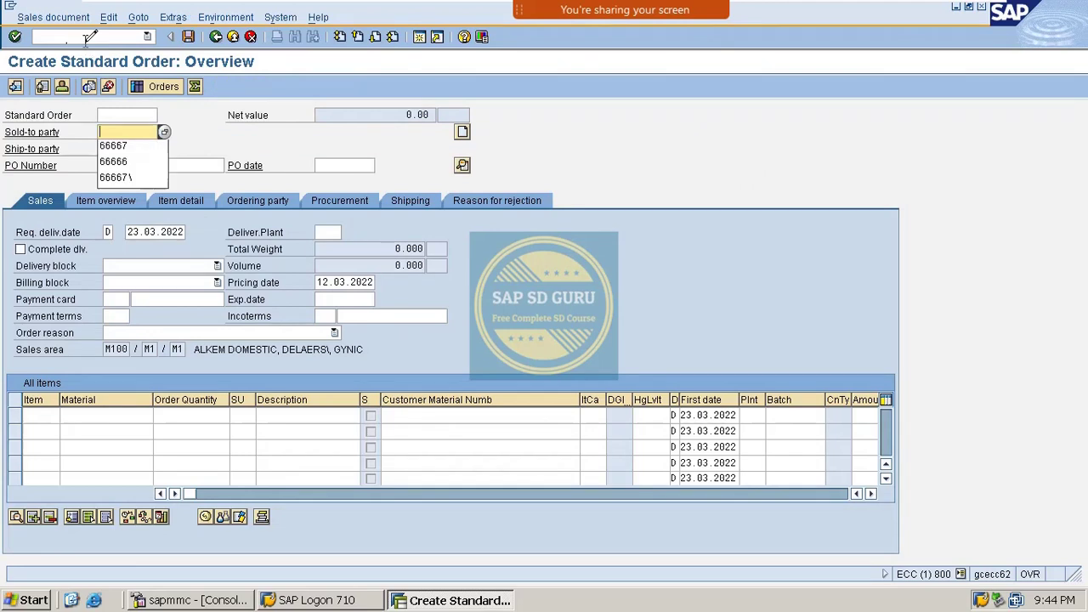
key(Return)
key(Return)
key(Down)
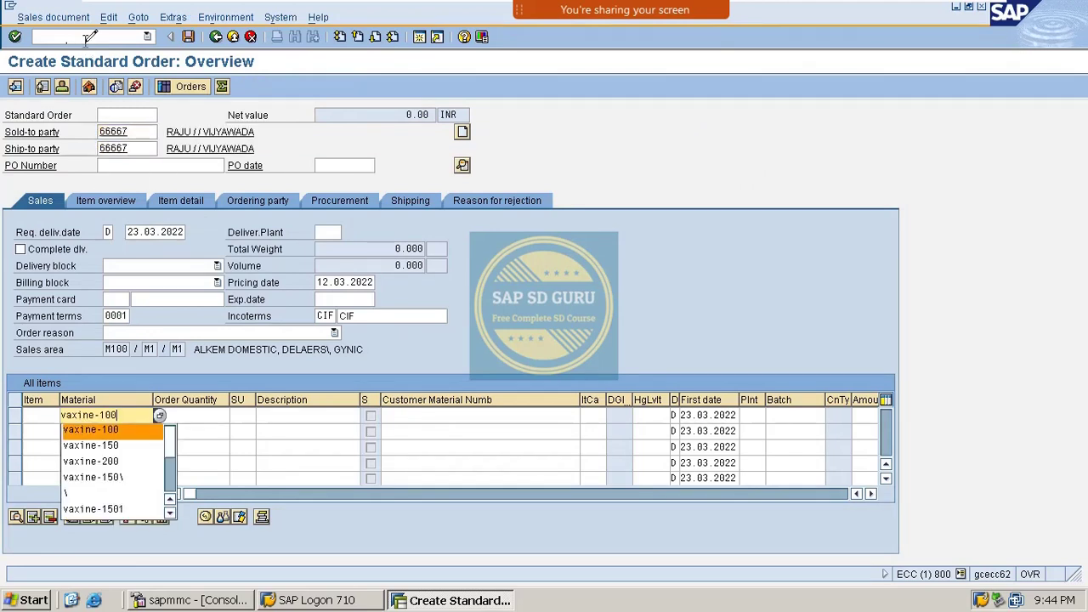
key(Tab)
text(1)
key(Return)
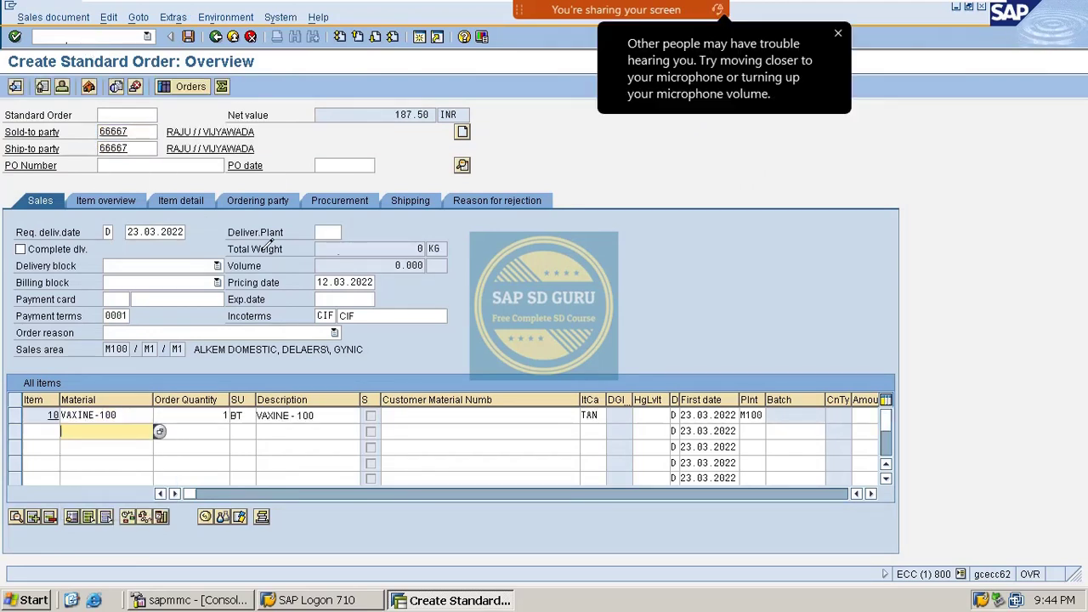
Open the pricing conditions of item VAXINE-100.
double_click(127, 415)
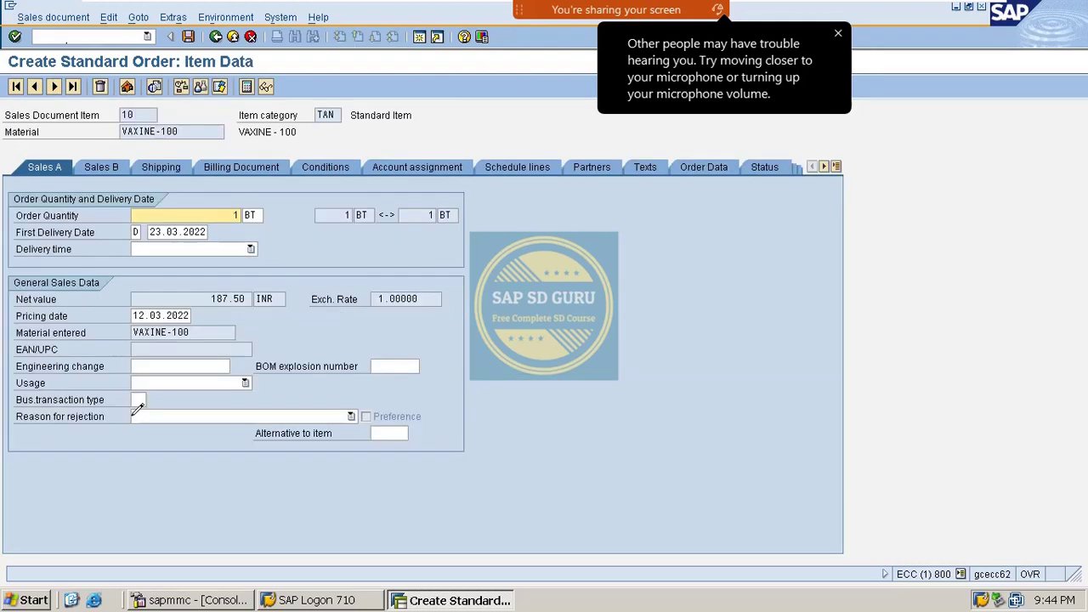
click(327, 165)
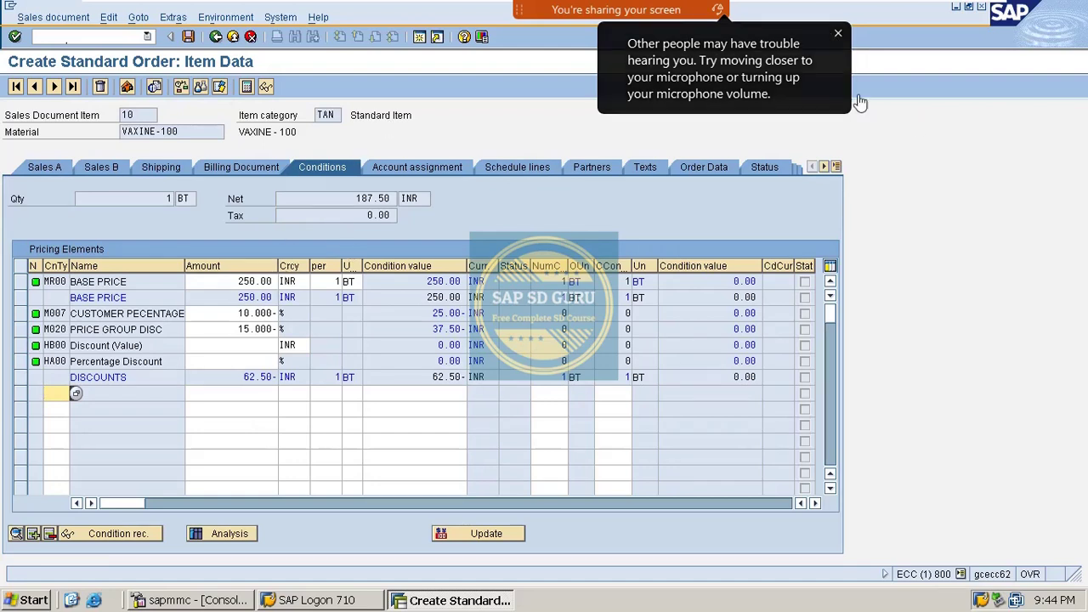
click(837, 34)
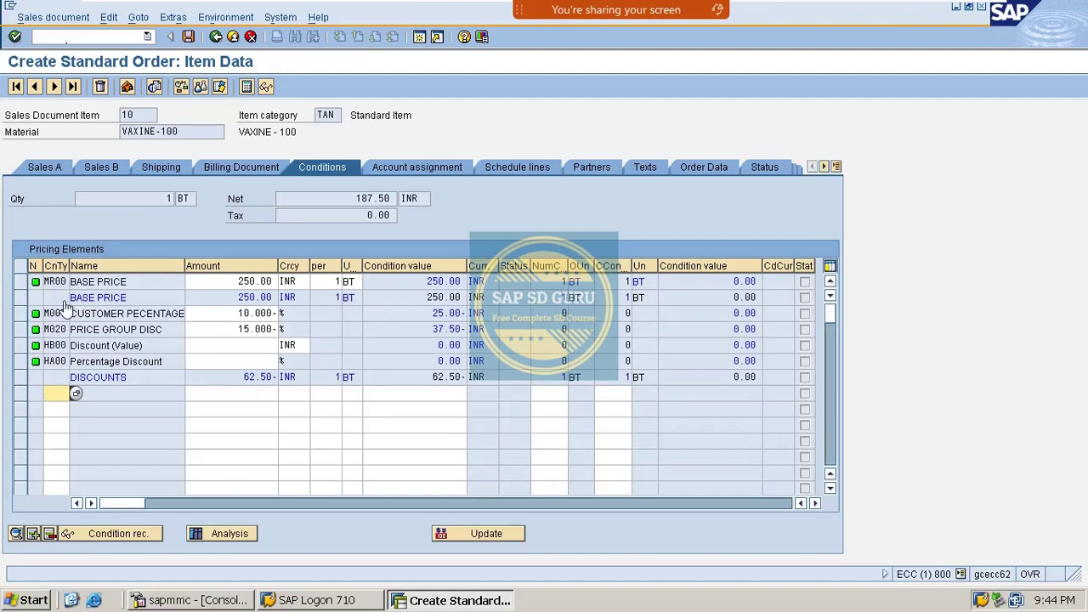
Highlight and compare the M007, M020, HB00 and HA00 discount lines in the item conditions, then clear the selection.
click(28, 332)
ctrl+click(26, 347)
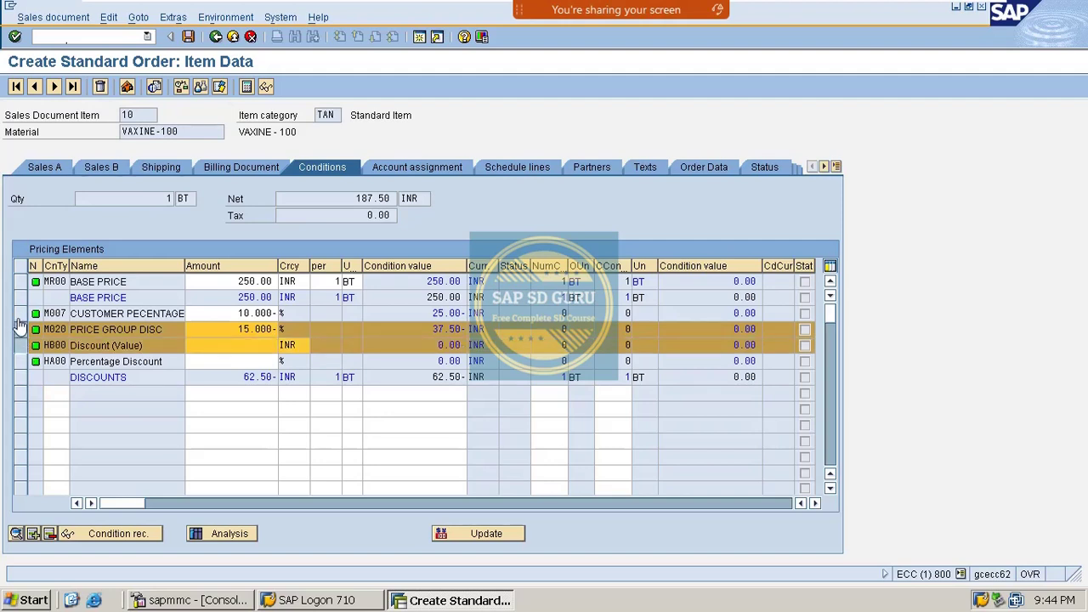
ctrl+click(17, 314)
ctrl+click(25, 361)
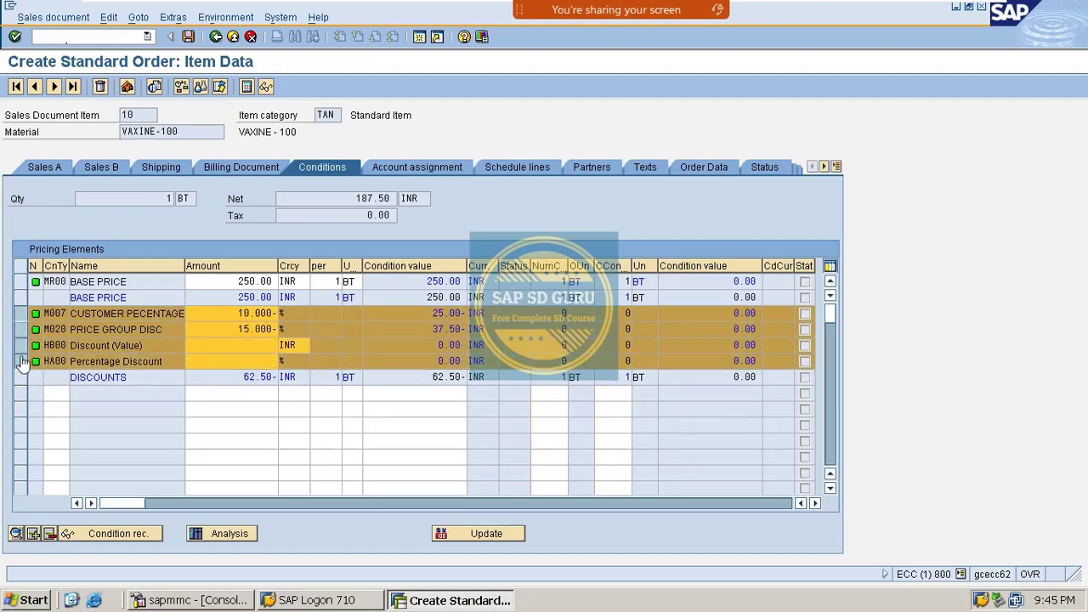
ctrl+click(26, 362)
ctrl+click(21, 349)
ctrl+click(19, 346)
ctrl+click(18, 344)
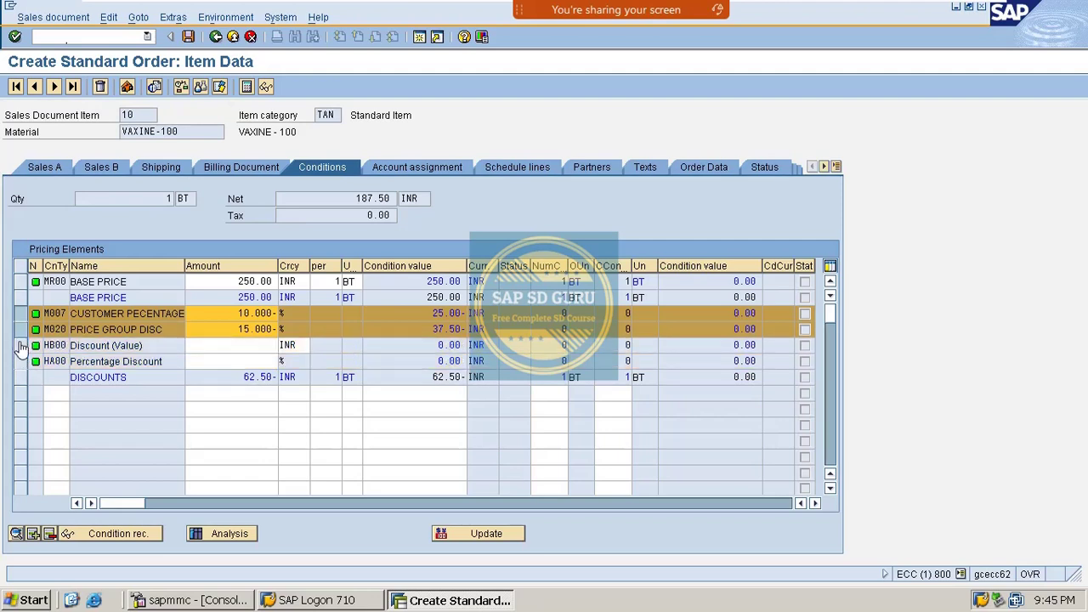
ctrl+click(17, 343)
ctrl+click(17, 330)
ctrl+click(18, 344)
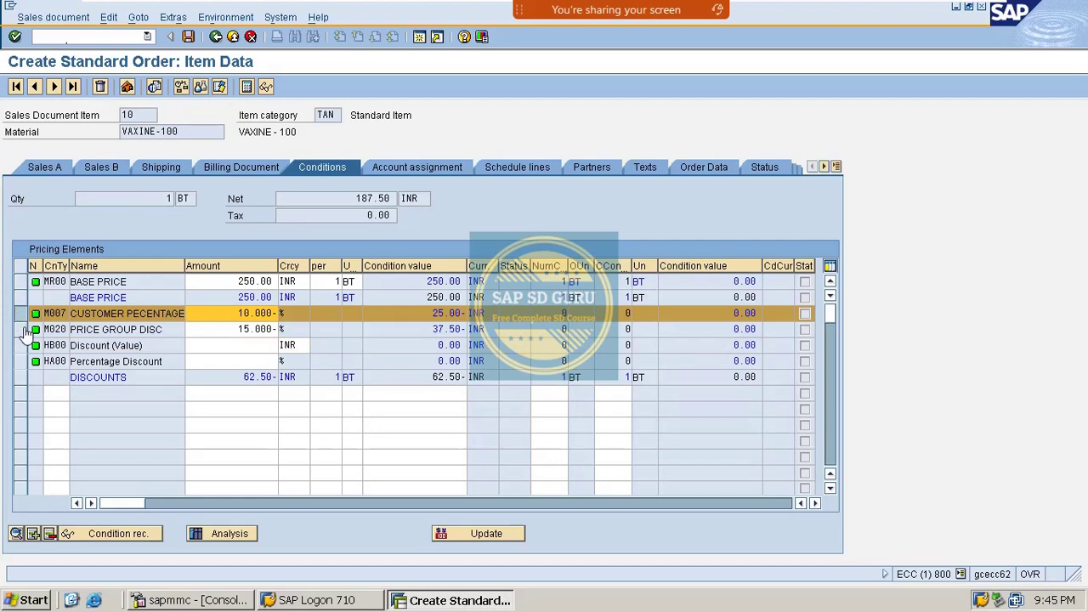
ctrl+click(21, 314)
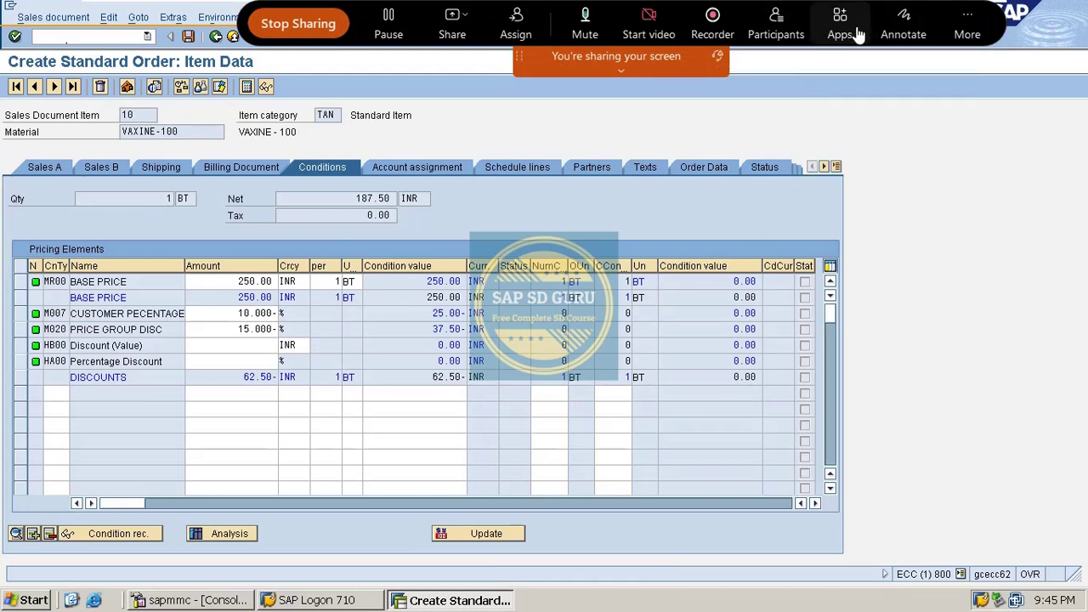
click(903, 21)
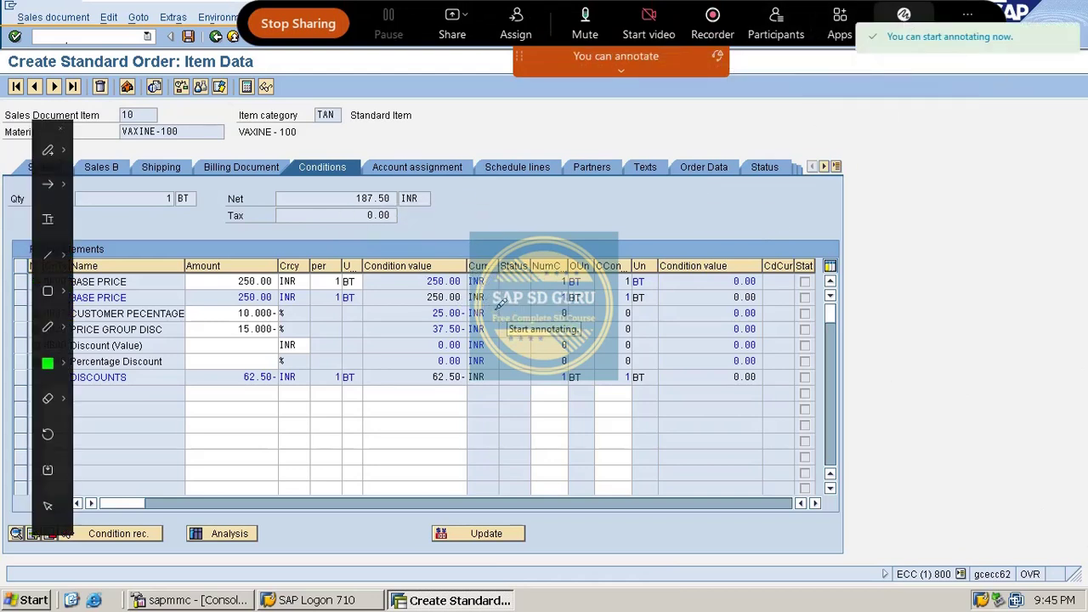
mouse_move(511, 305)
mouse_down()
mouse_move(548, 312)
mouse_move(532, 336)
mouse_move(561, 315)
mouse_up()
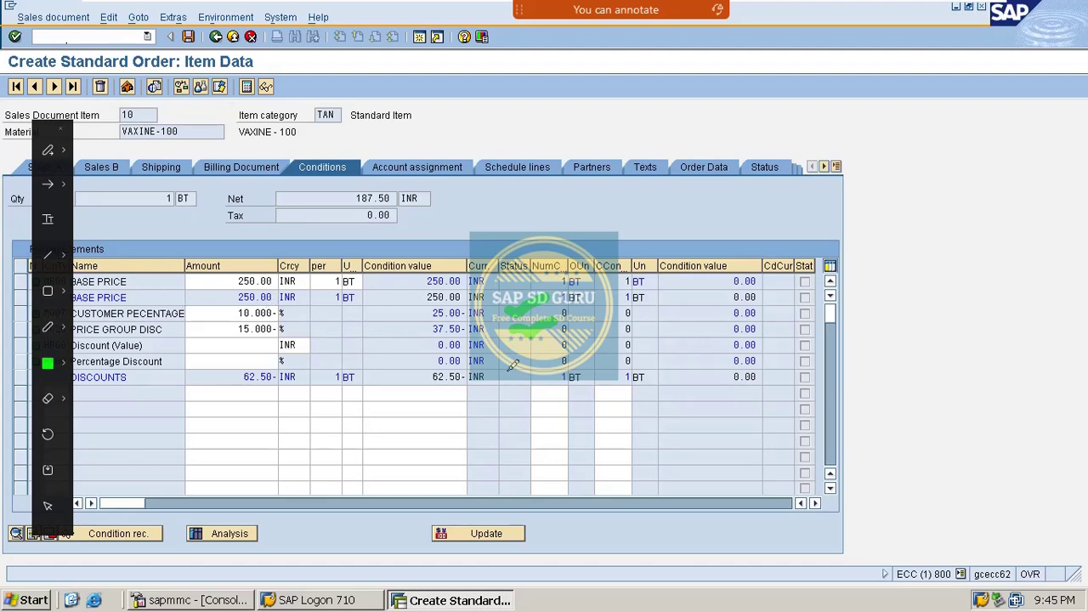
mouse_move(532, 348)
mouse_down()
mouse_move(562, 338)
mouse_move(585, 363)
mouse_up()
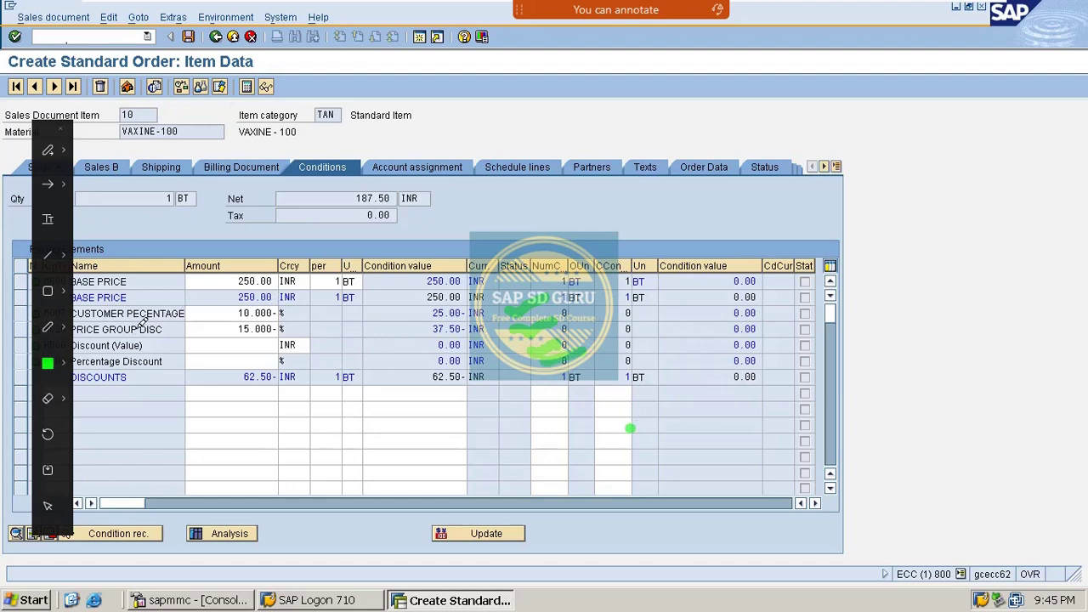
Try to enter an HB00 discount value of 10 INR in the conditions of item VAXINE-100.
click(215, 343)
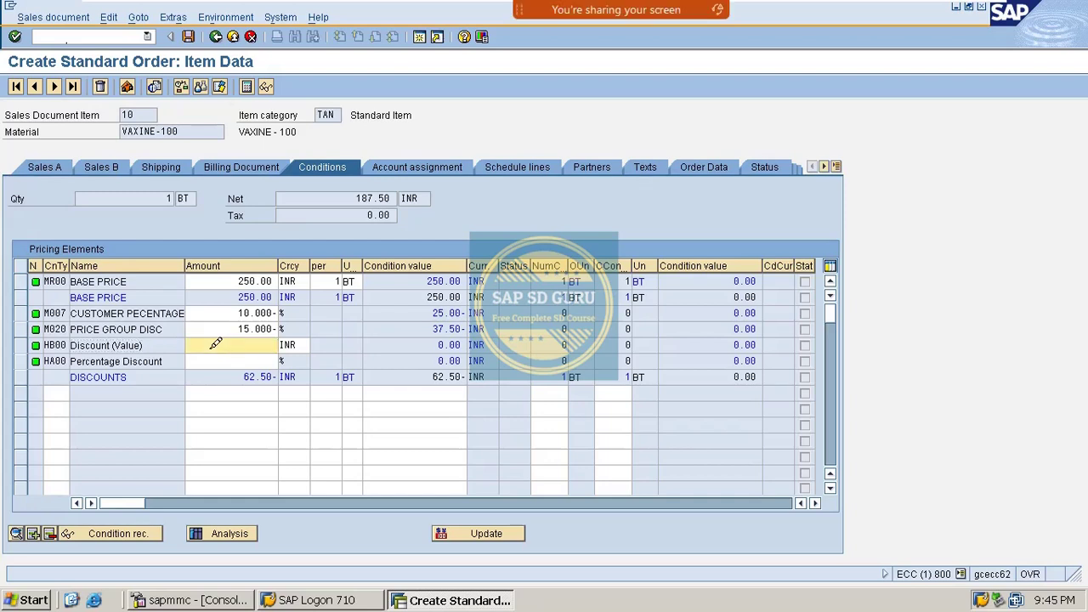
text(10)
key(Return)
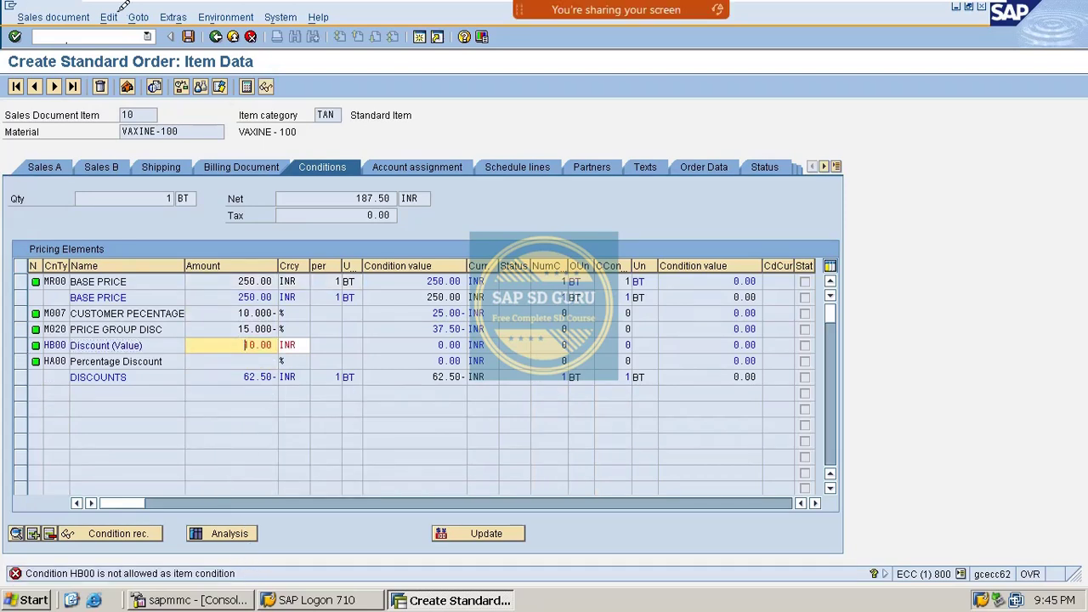
click(216, 37)
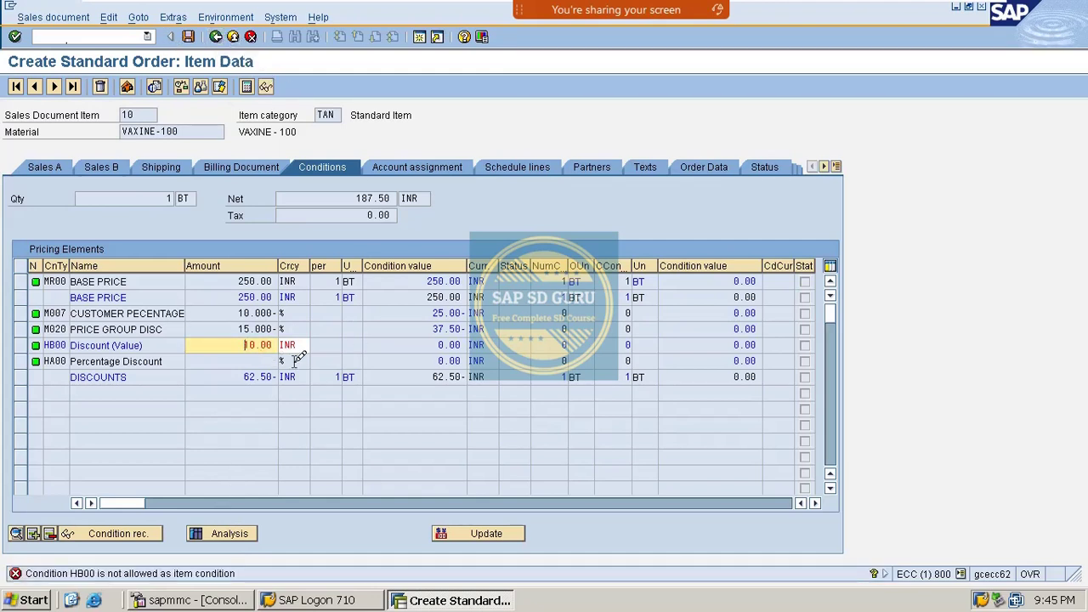
Clear the HB00 discount amount from the item conditions.
key(Delete)
key(Delete)
key(Delete)
key(Delete)
key(Return)
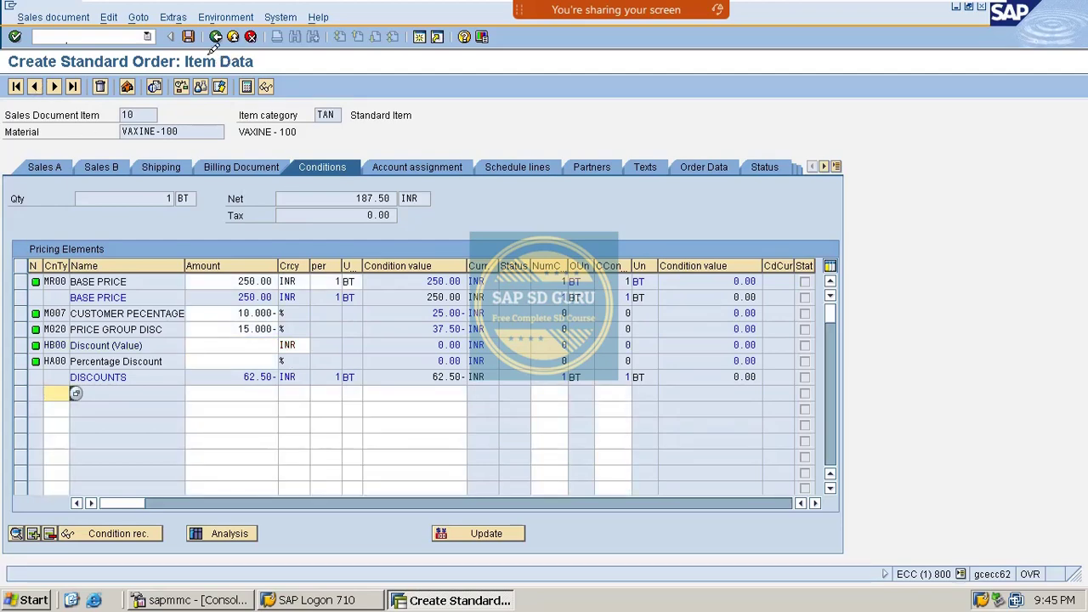
Delete the HB00 and HA00 lines from the order's header conditions.
click(215, 37)
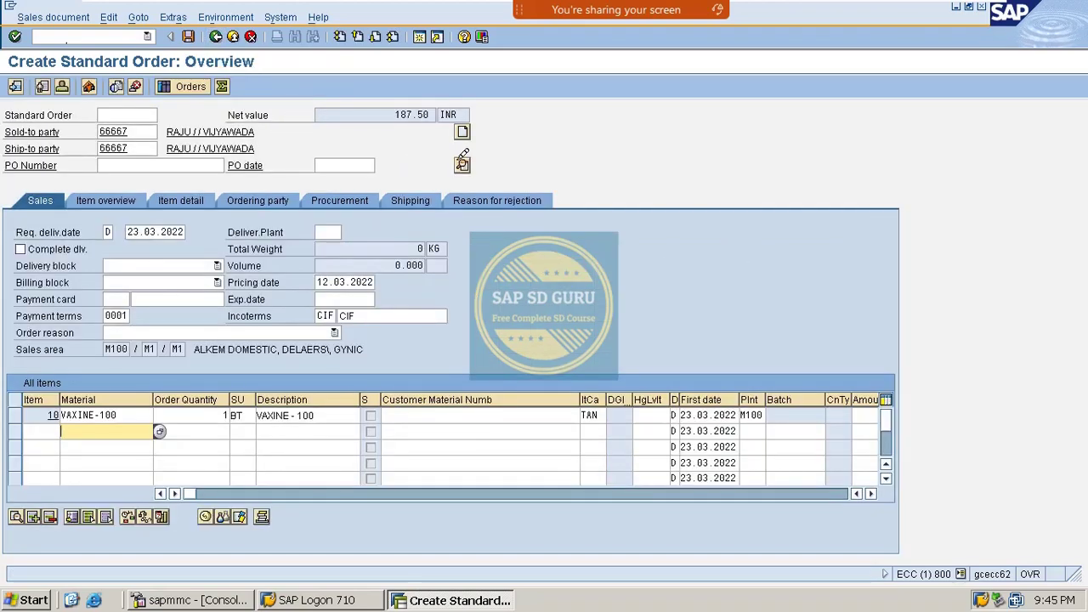
click(463, 161)
click(416, 167)
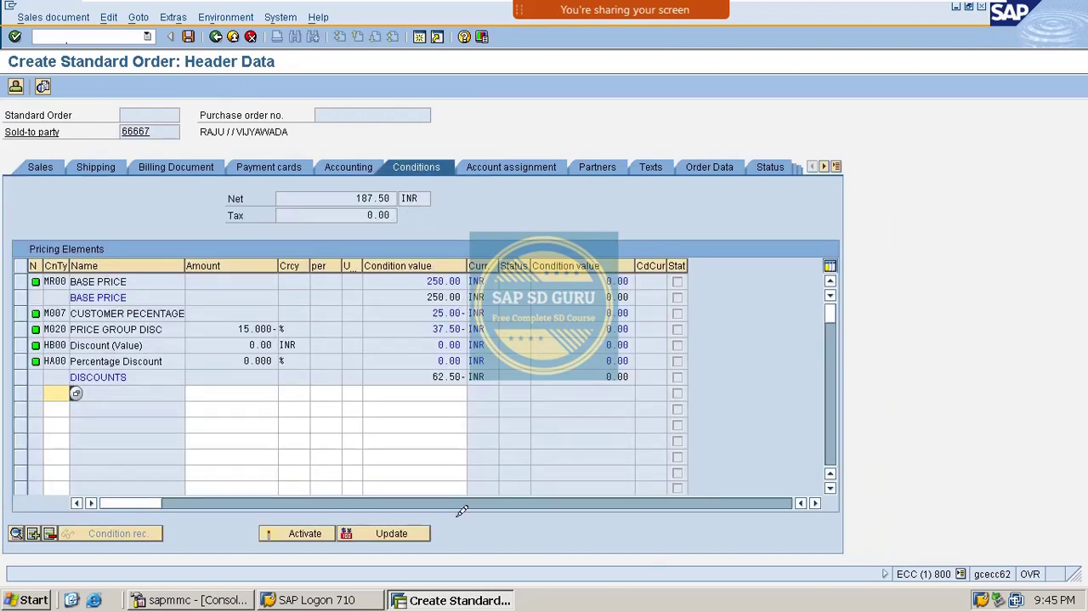
click(24, 345)
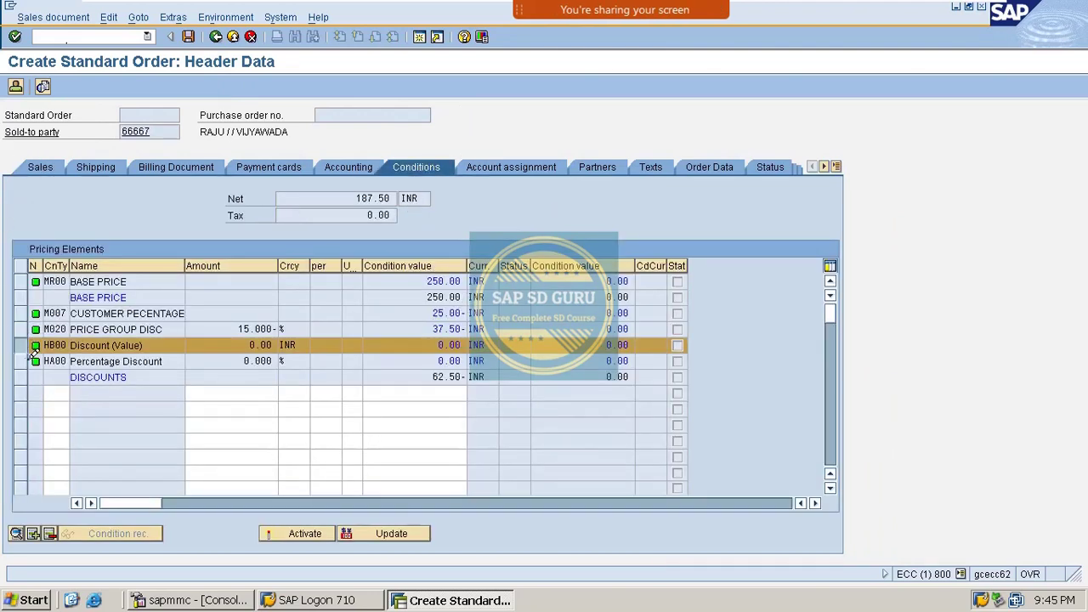
click(23, 360)
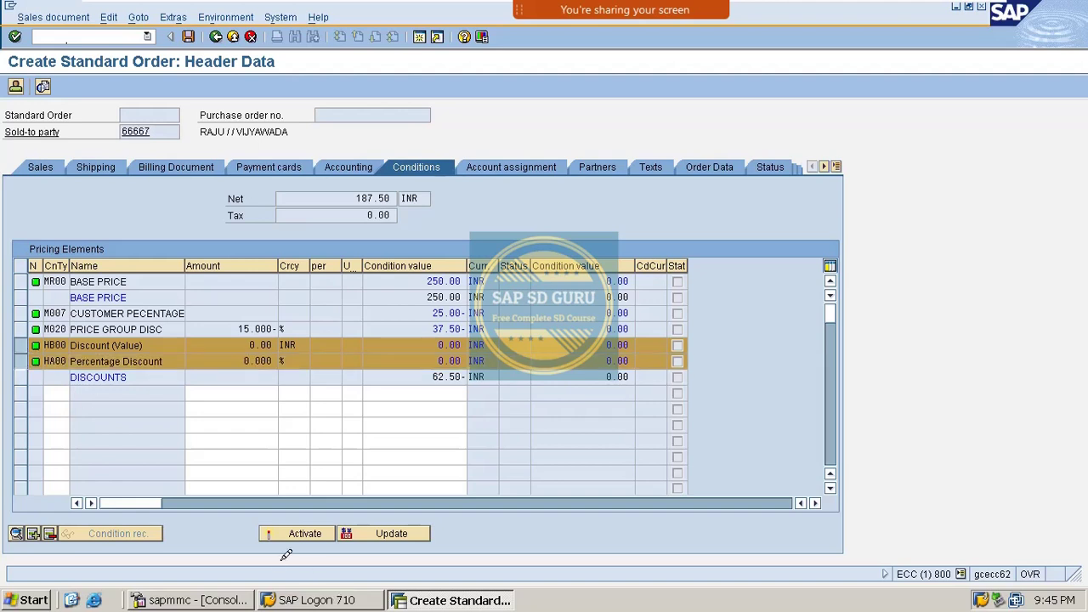
click(49, 533)
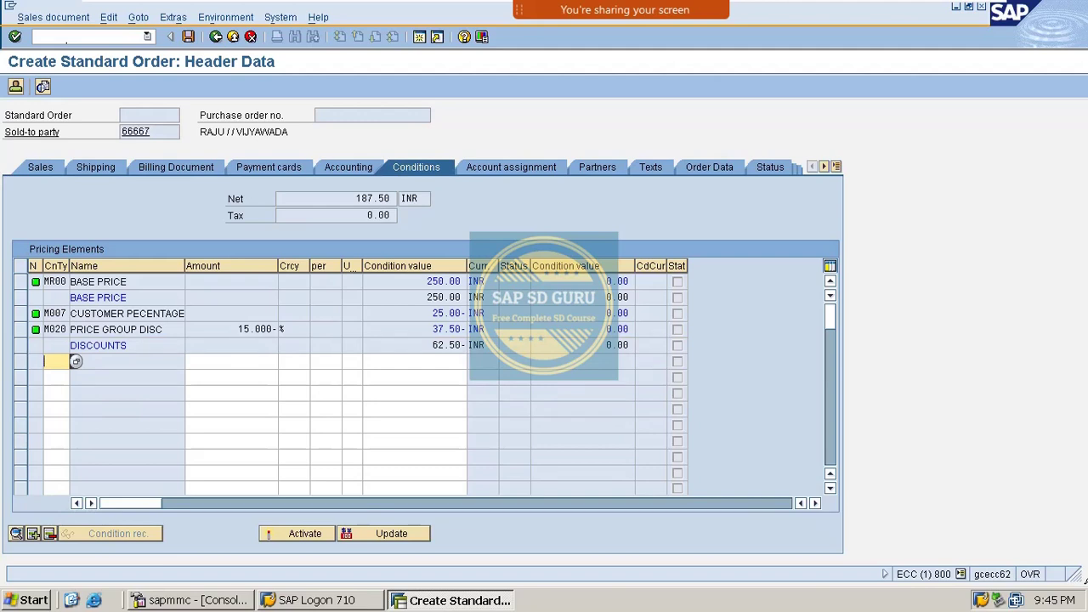
Add condition types HB00 and HA00 to the order's header conditions.
text(HB00)
key(Return)
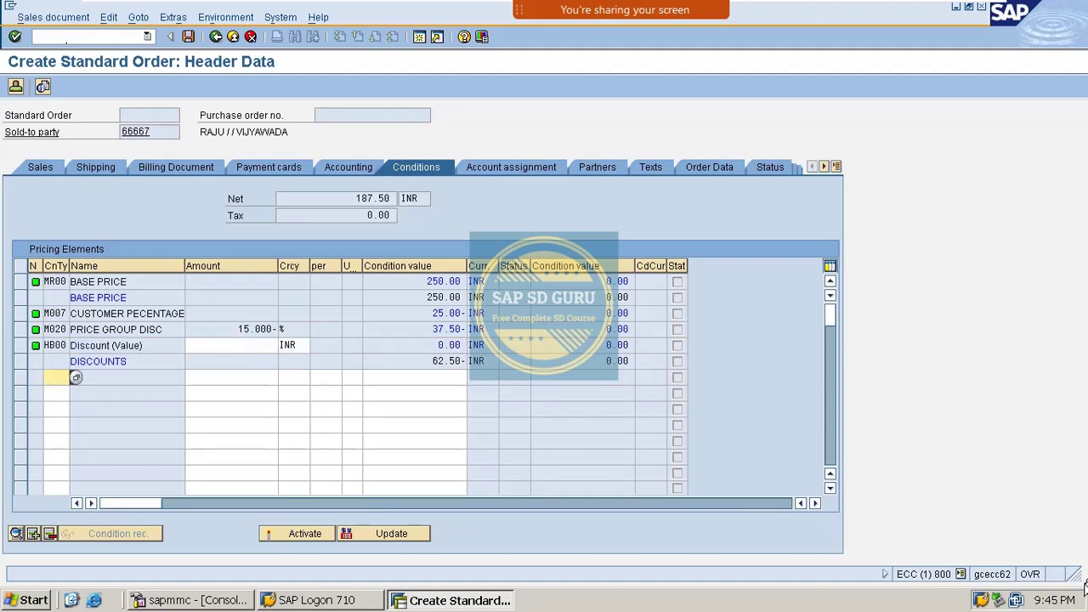
text(HA00)
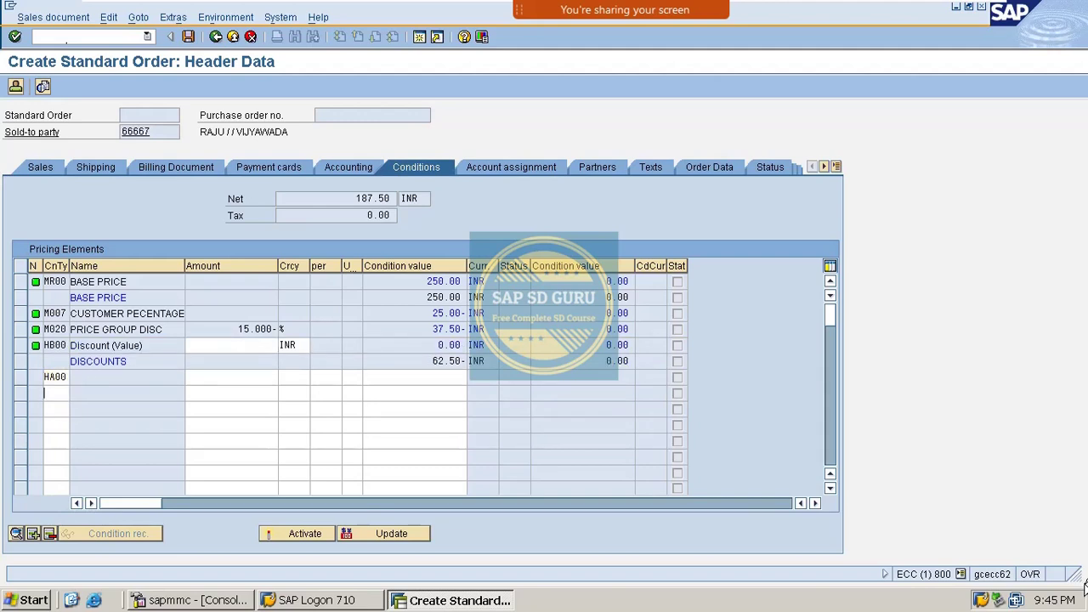
key(Return)
Set the header HB00 discount to 20 INR and HA00 to 5 %, and try saving the order before cancelling the save.
click(276, 343)
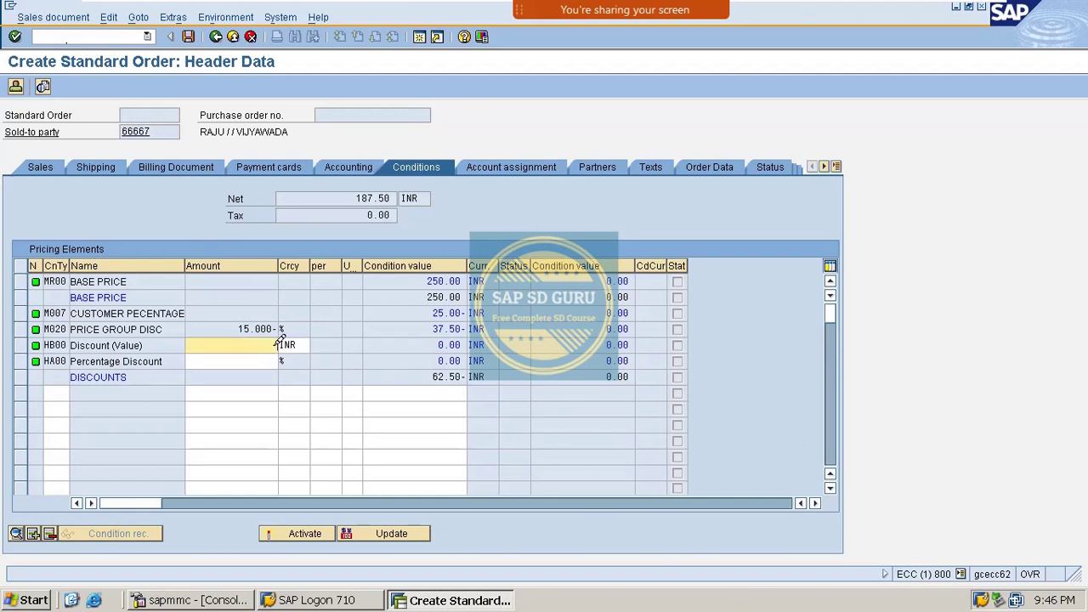
key(Return)
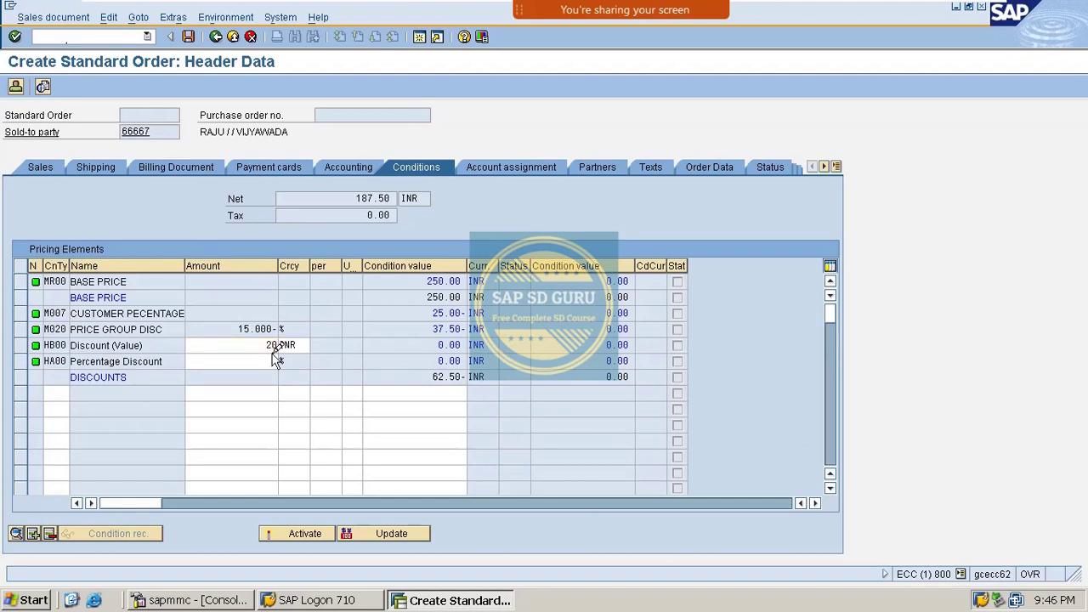
click(277, 361)
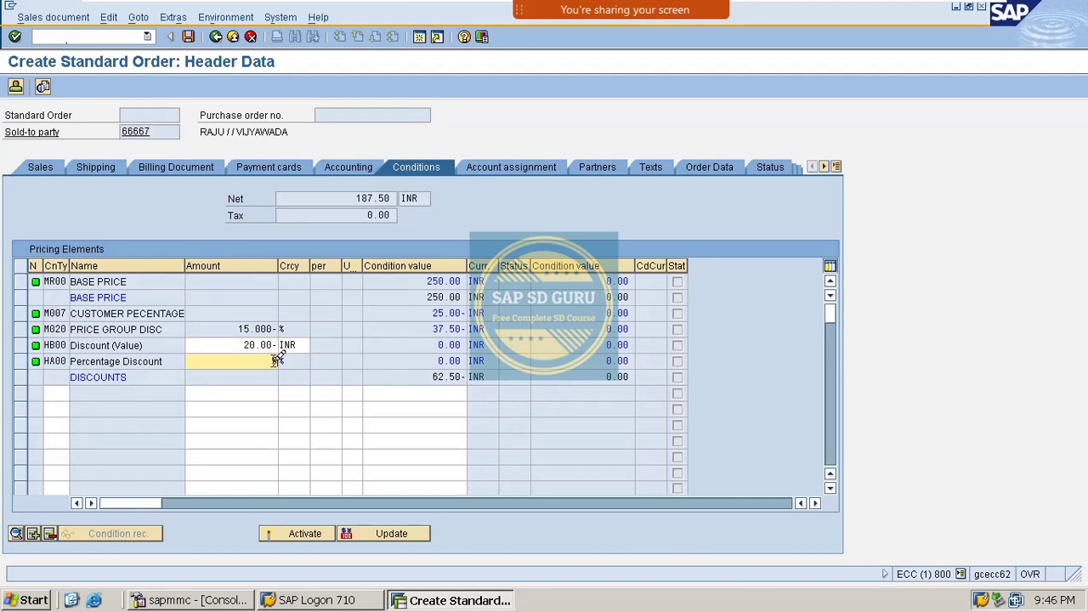
text(5)
key(Return)
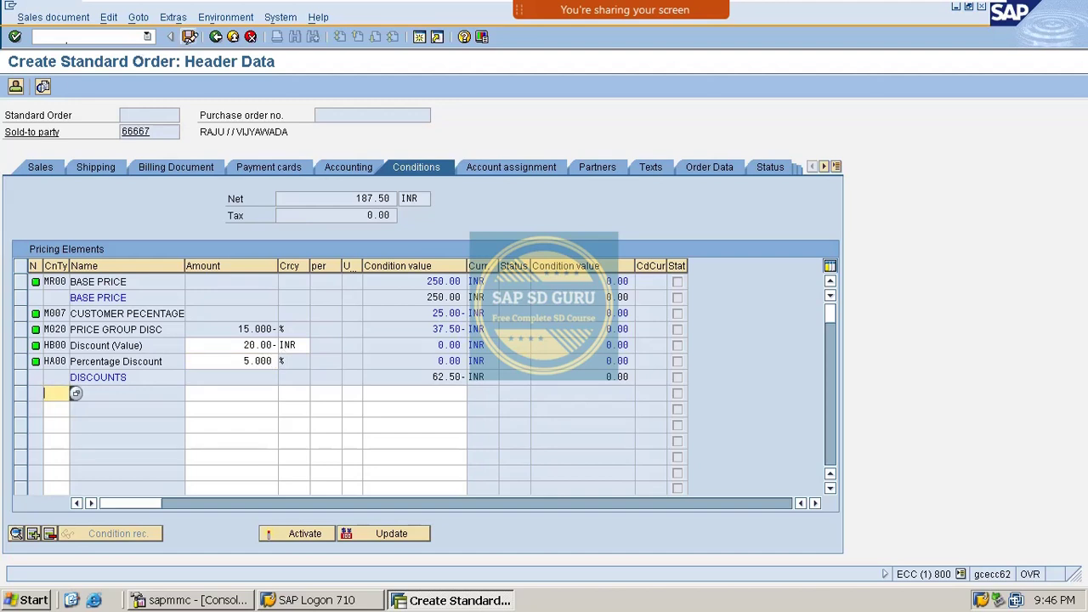
click(189, 37)
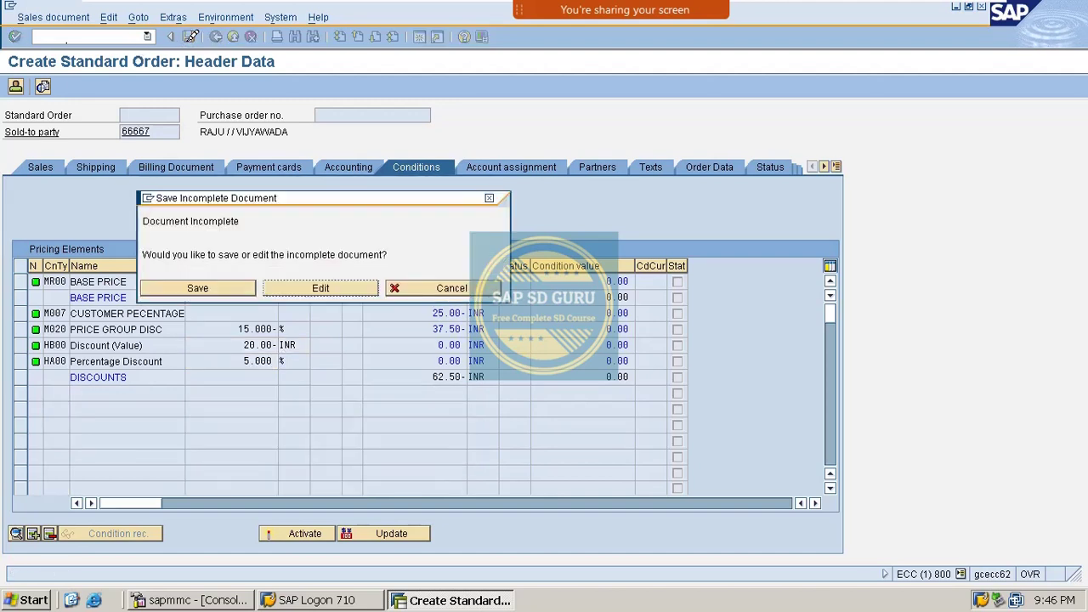
click(490, 199)
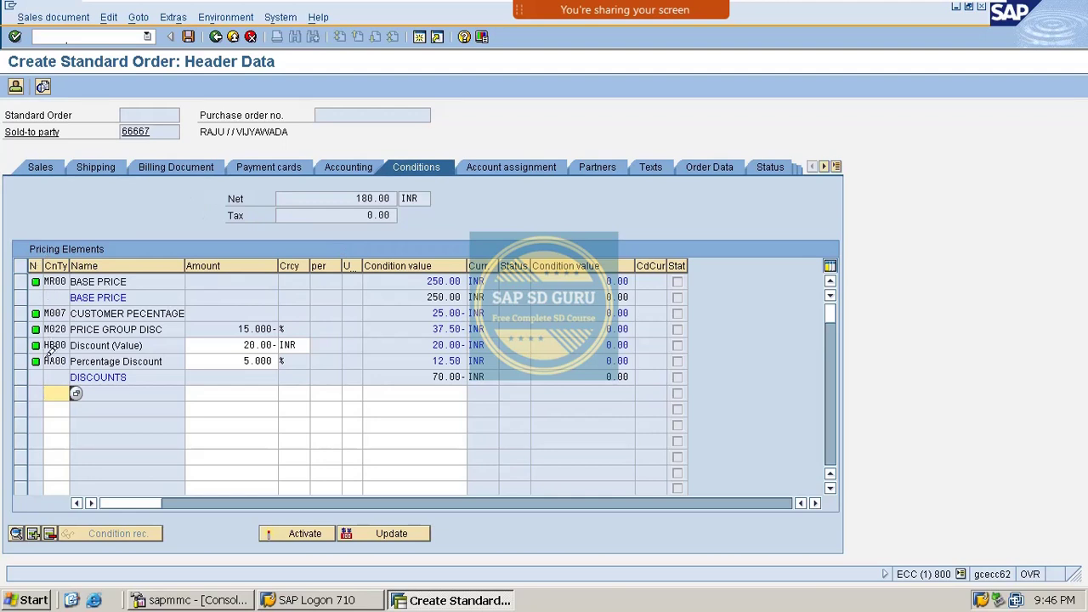
Activate the HB00 and HA00 header conditions and update pricing with type C, Copy manual pricing elements and redetermine the others.
click(21, 344)
click(21, 360)
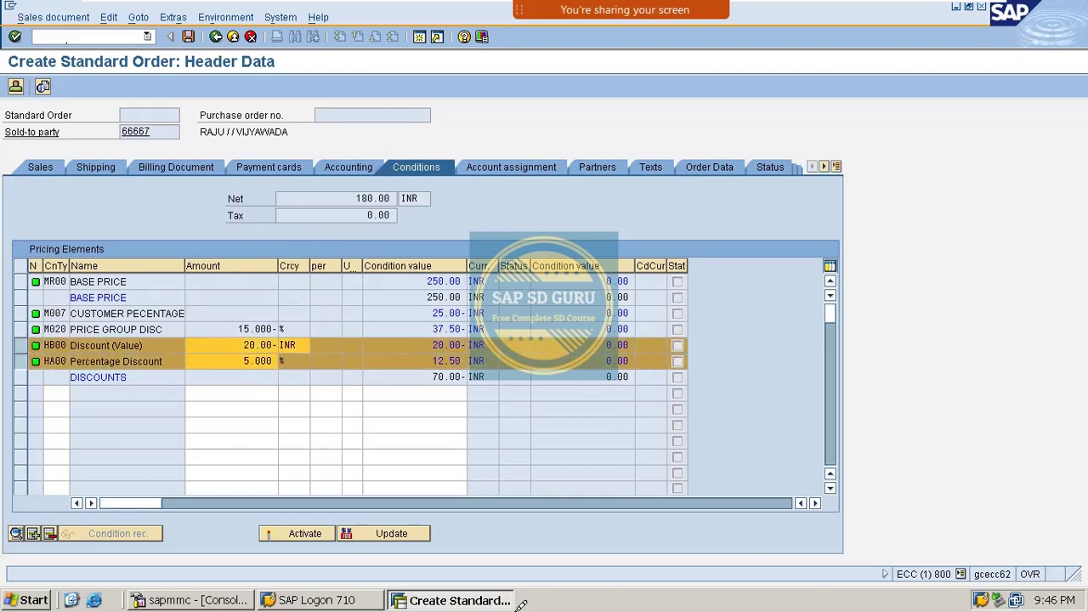
click(333, 533)
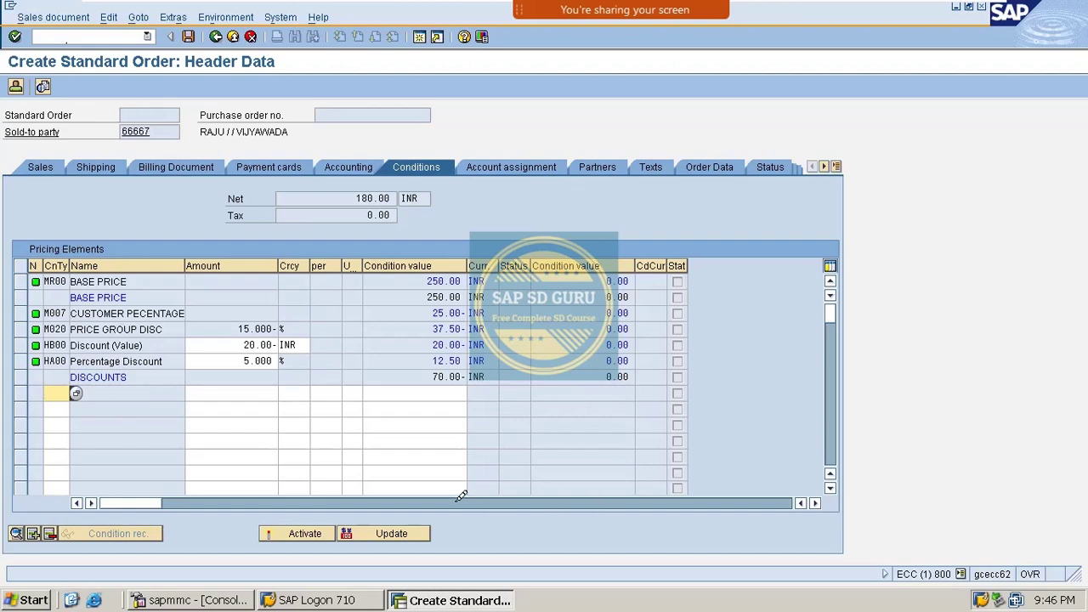
click(425, 532)
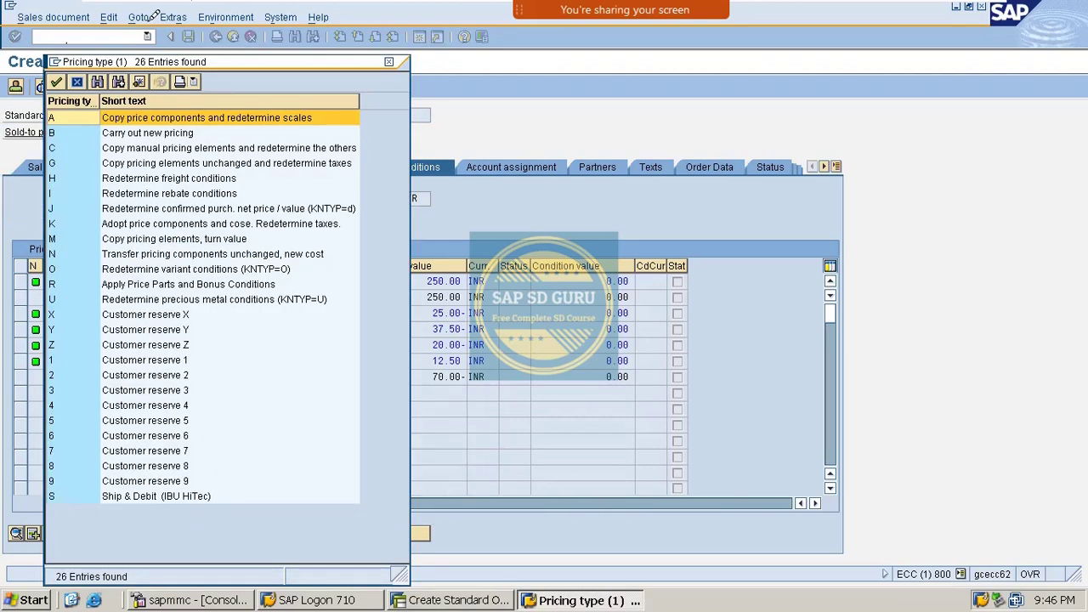
double_click(180, 147)
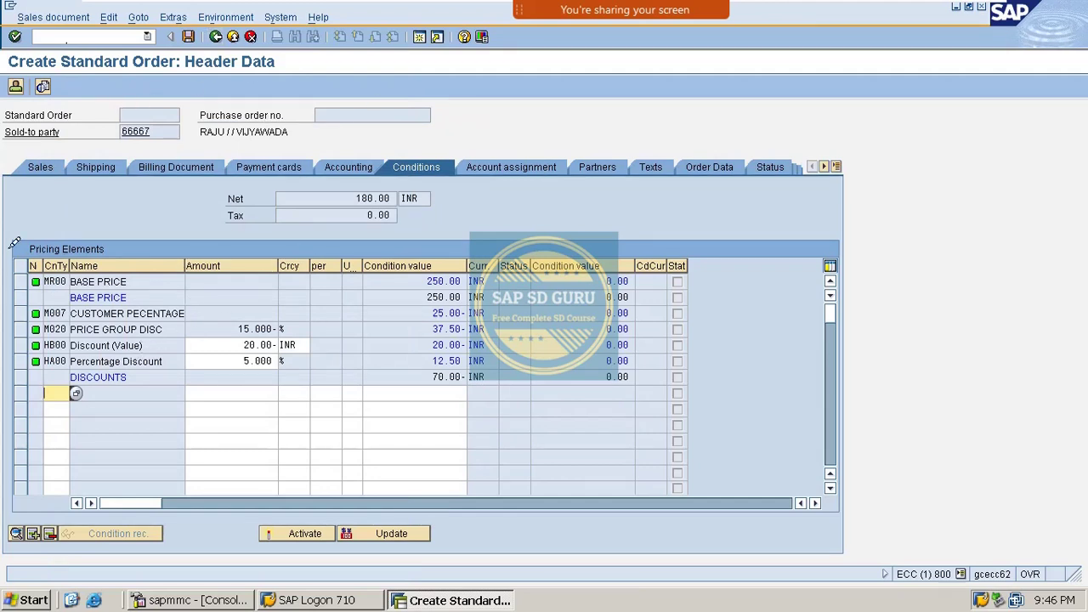
Open the conditions of item VAXINE-100 and highlight the HB00 discount amount.
click(215, 36)
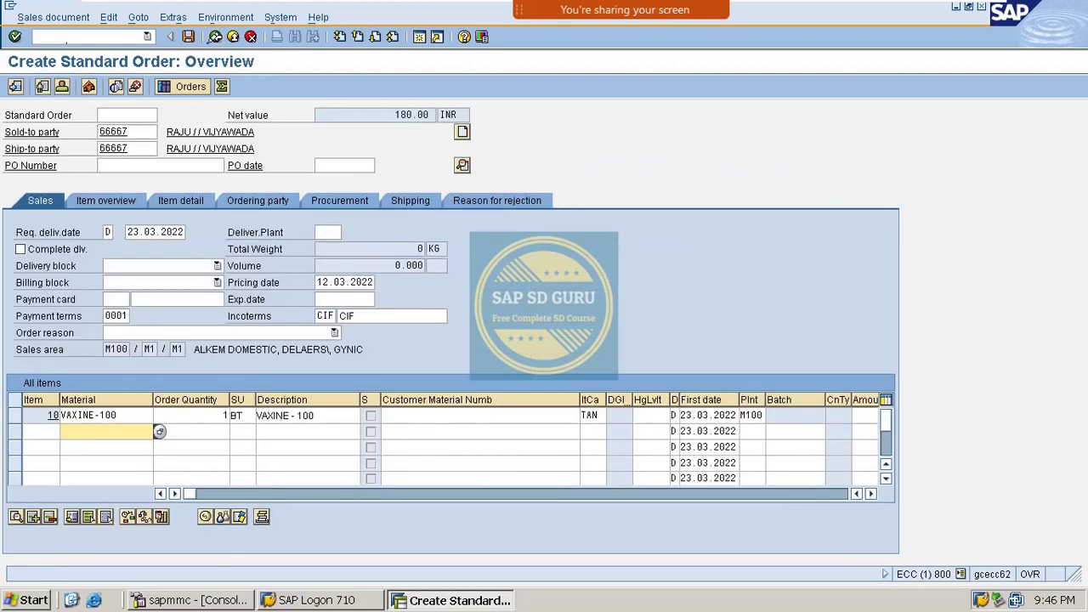
double_click(119, 413)
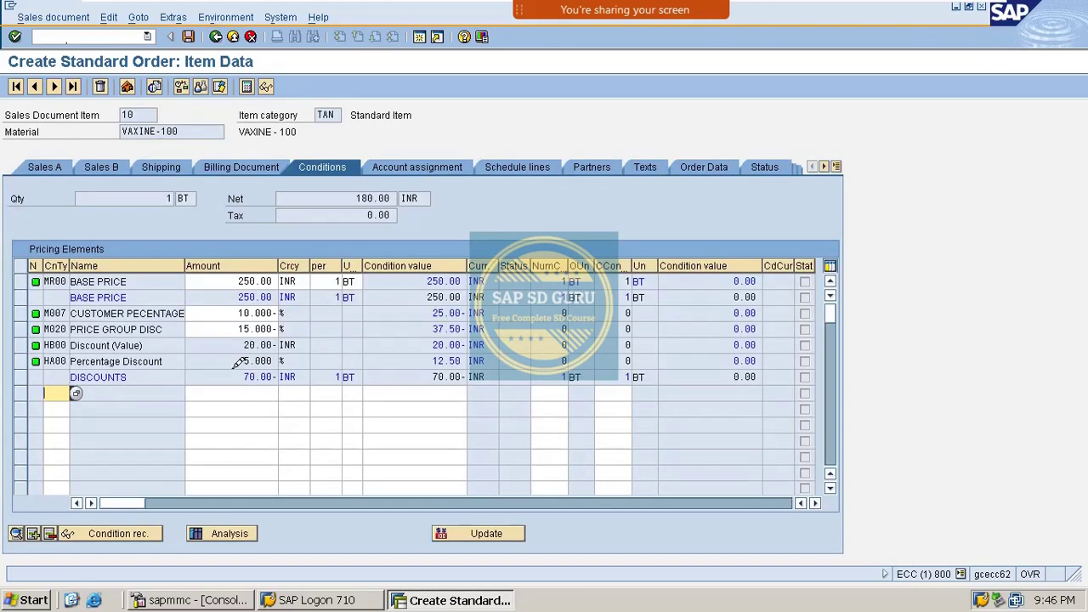
drag(234, 341, 295, 351)
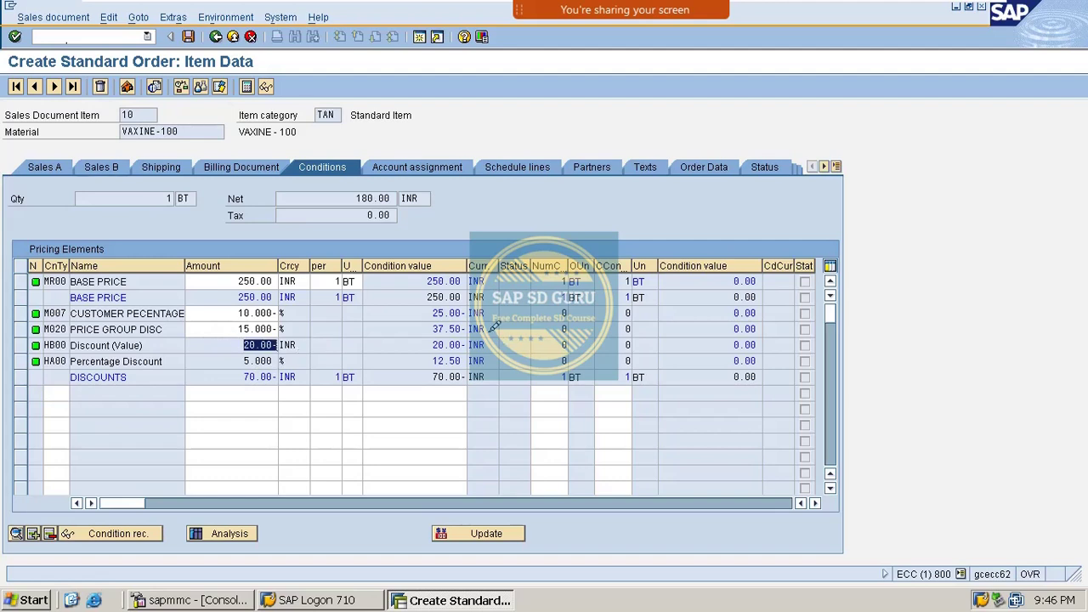
Start screen annotation and mark the discount condition values with check marks, a curly bracket and a large check mark beside it.
mouse_move(649, 6)
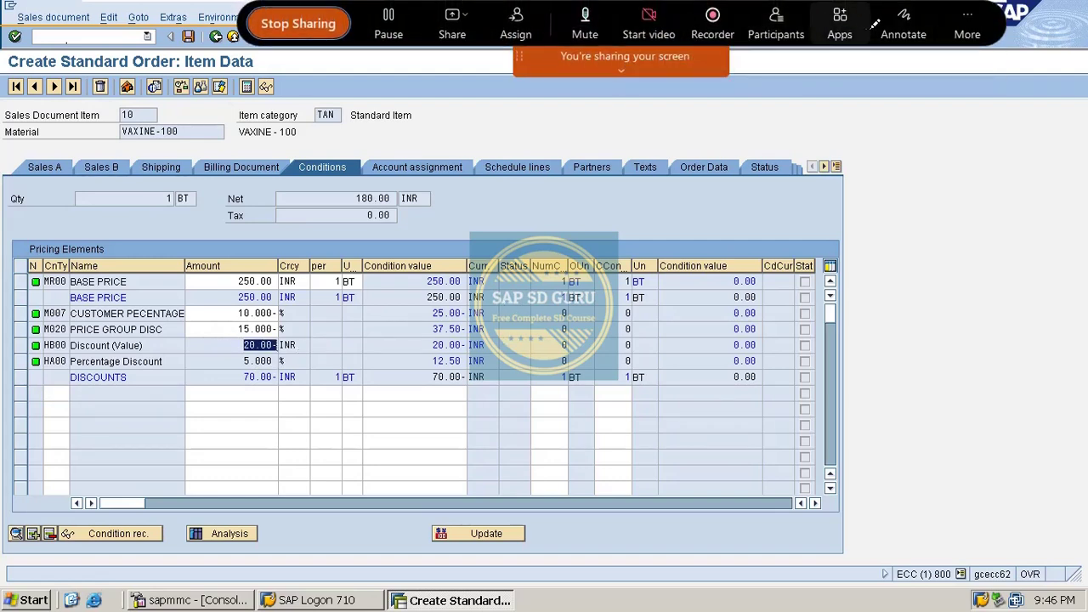
click(903, 24)
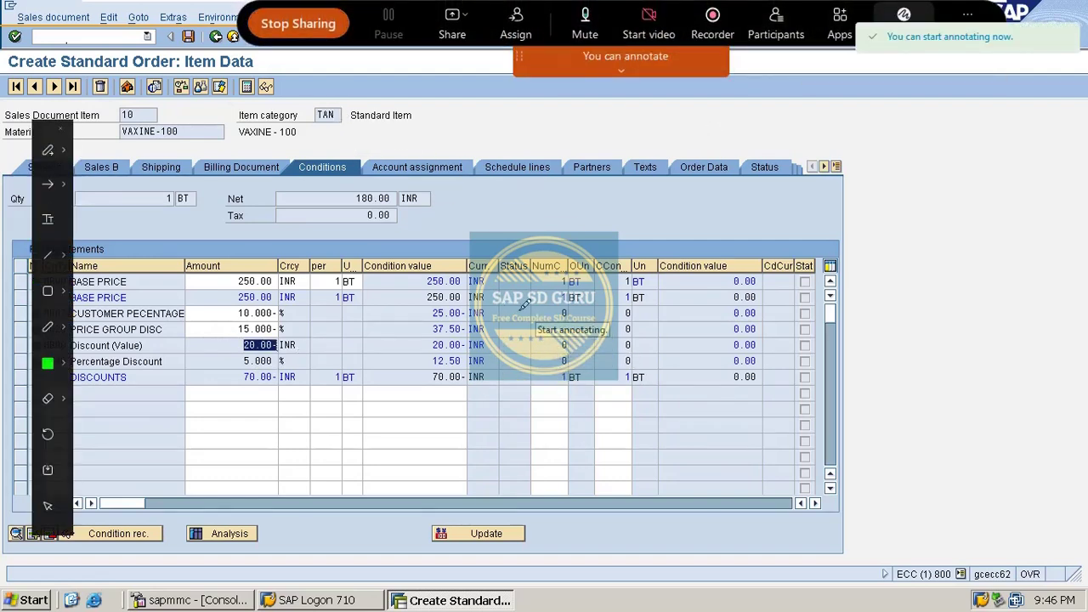
drag(518, 316, 577, 303)
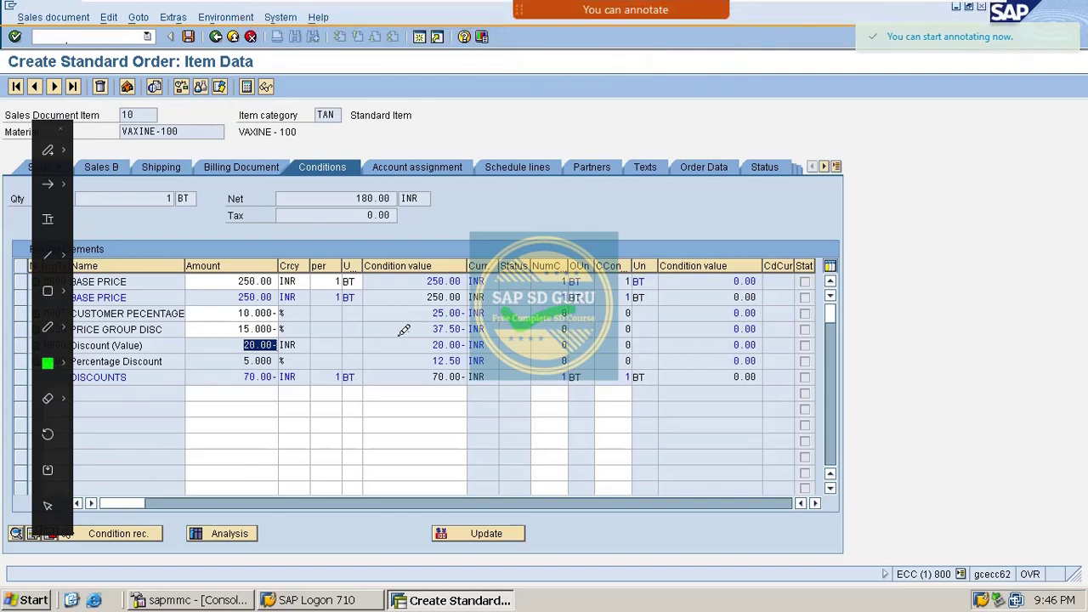
drag(397, 331, 446, 311)
drag(493, 342, 571, 336)
mouse_move(395, 347)
mouse_down()
mouse_move(407, 359)
mouse_move(474, 330)
mouse_up()
mouse_move(590, 220)
mouse_down()
mouse_move(639, 316)
mouse_move(631, 454)
mouse_up()
drag(739, 357, 949, 357)
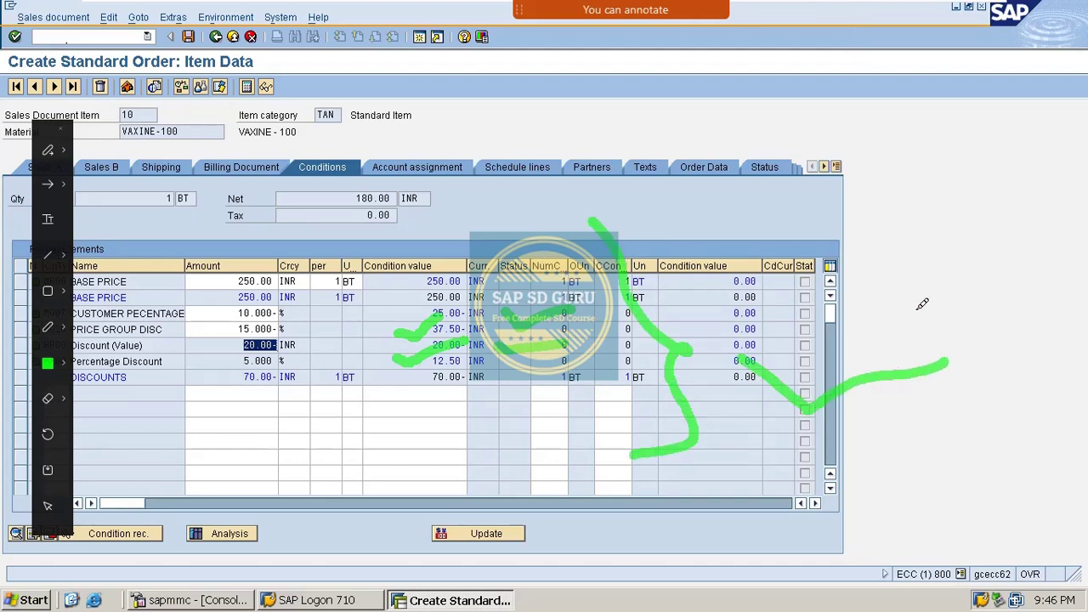
Draw a loop around the upper condition values and handwrite an underlined 100 with a bracket and check mark below the discounts.
mouse_move(476, 222)
mouse_down()
mouse_move(409, 214)
mouse_move(440, 263)
mouse_move(431, 278)
mouse_move(507, 298)
mouse_move(444, 213)
mouse_up()
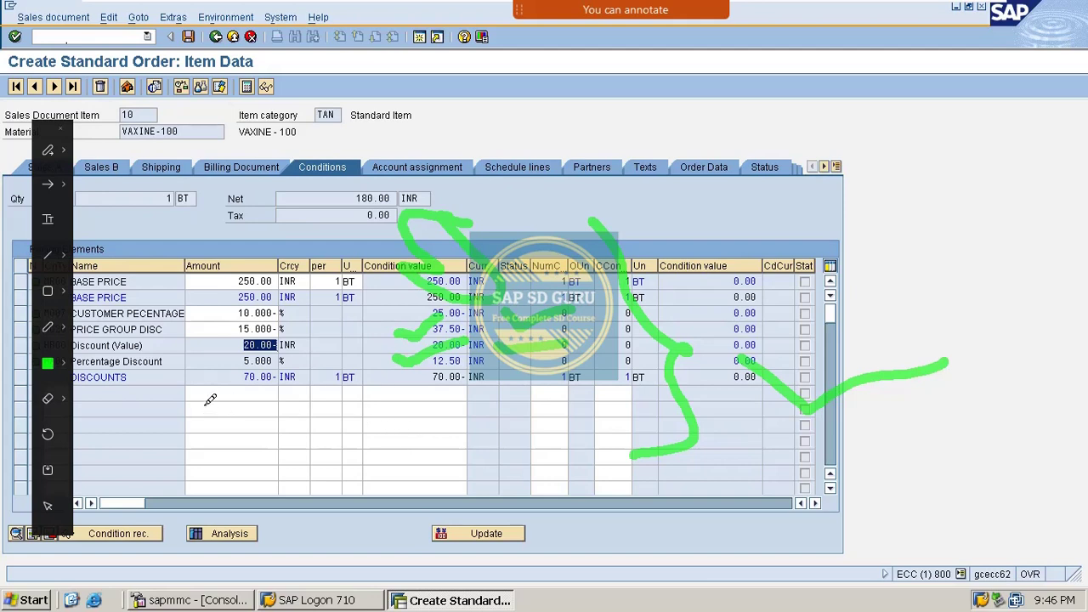
mouse_move(219, 419)
mouse_down()
mouse_move(248, 439)
mouse_move(296, 416)
mouse_move(295, 447)
mouse_move(318, 459)
mouse_up()
mouse_move(306, 389)
mouse_down()
mouse_move(412, 480)
mouse_move(381, 514)
mouse_up()
drag(418, 461, 472, 427)
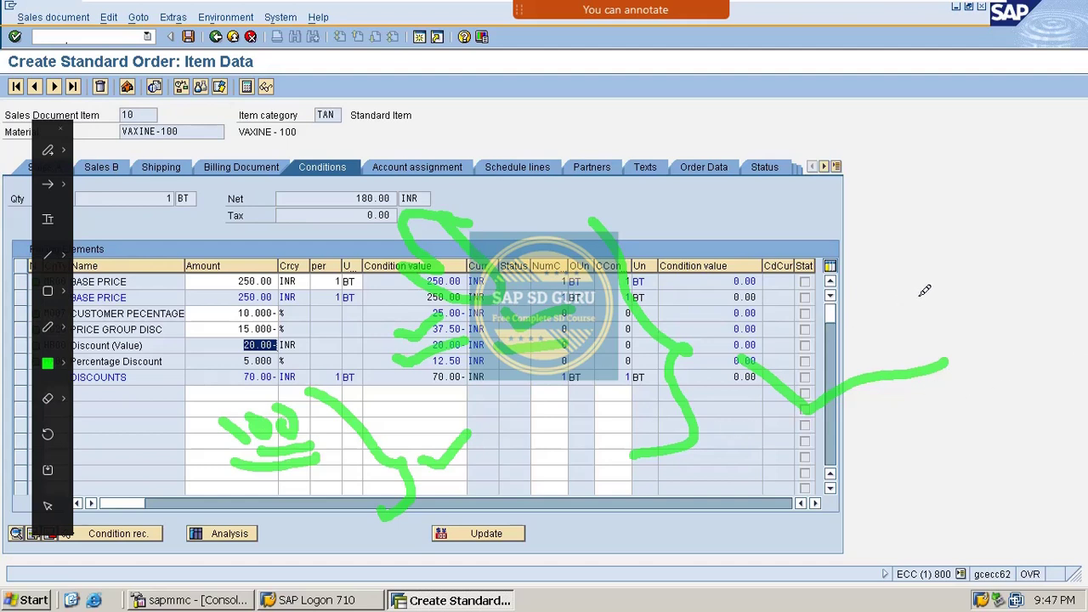
Draw three arrows beside the pricing table and handwrite 10%, 5% and 15% next to them.
mouse_move(841, 232)
mouse_down()
mouse_move(918, 224)
mouse_move(903, 244)
mouse_up()
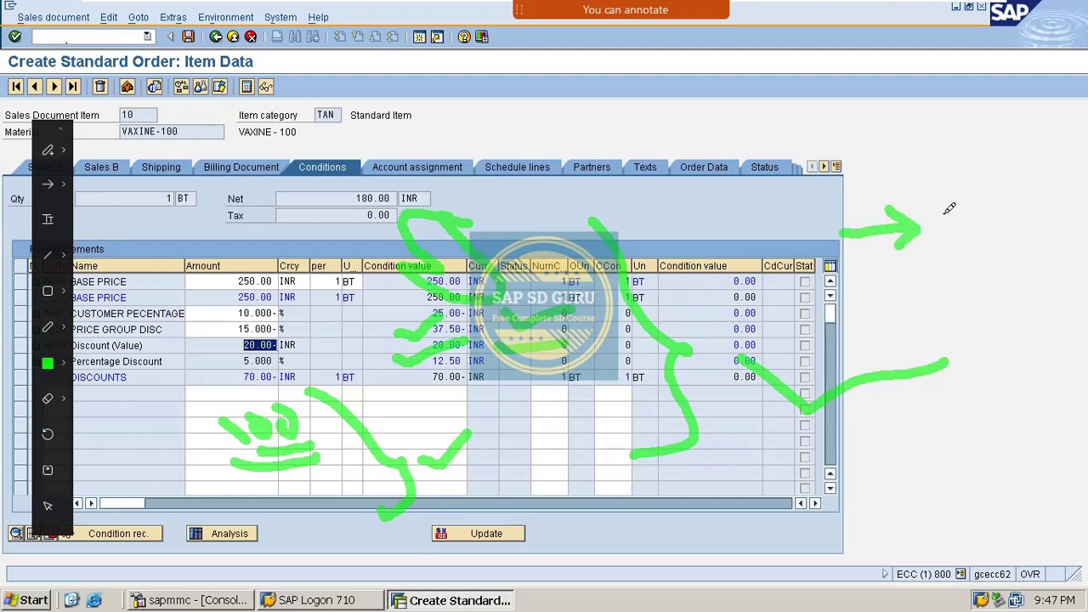
drag(941, 211, 957, 231)
mouse_move(962, 203)
mouse_down()
mouse_move(976, 223)
mouse_move(1006, 226)
mouse_up()
drag(987, 210, 1026, 226)
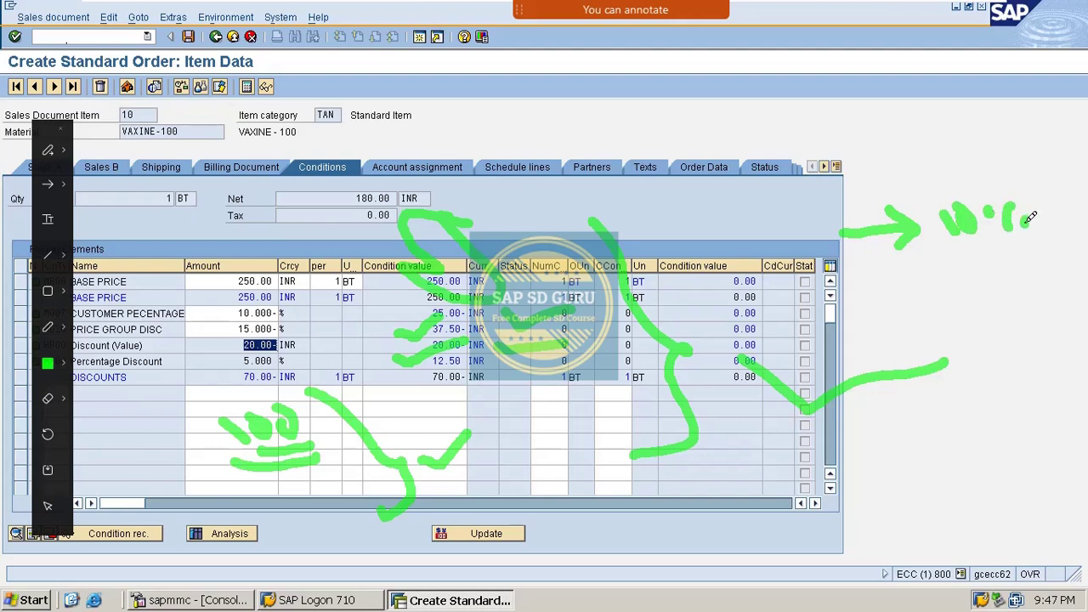
mouse_move(880, 303)
mouse_down()
mouse_move(930, 294)
mouse_move(938, 317)
mouse_move(977, 298)
mouse_move(994, 306)
mouse_up()
mouse_move(1013, 269)
mouse_down()
mouse_move(1016, 303)
mouse_move(1037, 297)
mouse_up()
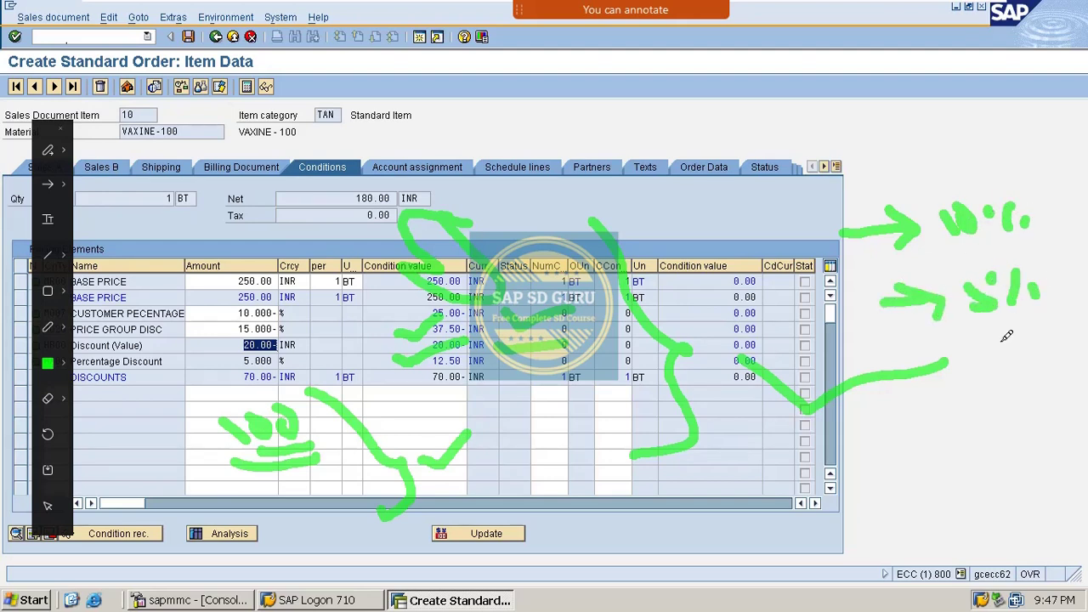
mouse_move(897, 425)
mouse_down()
mouse_move(969, 430)
mouse_move(959, 452)
mouse_up()
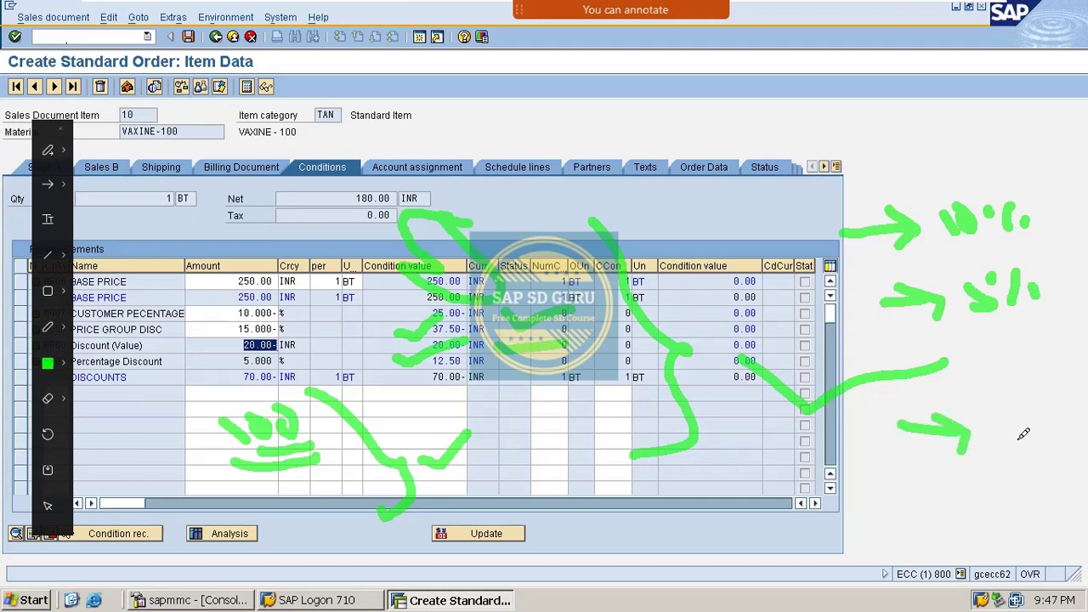
mouse_move(996, 410)
mouse_down()
mouse_move(1013, 433)
mouse_move(1072, 389)
mouse_move(1049, 394)
mouse_move(1084, 401)
mouse_up()
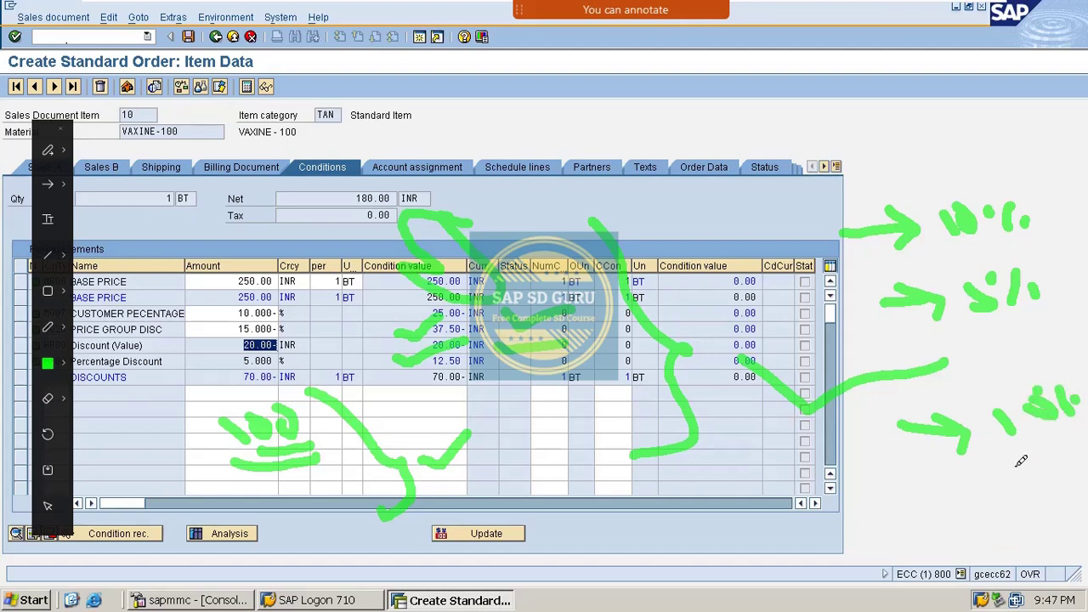
Underline the handwritten percentages, draw long diagonal strokes across their arrows, and add a check mark above 10%.
drag(984, 472, 1086, 452)
drag(1011, 498, 1016, 501)
drag(833, 181, 1040, 459)
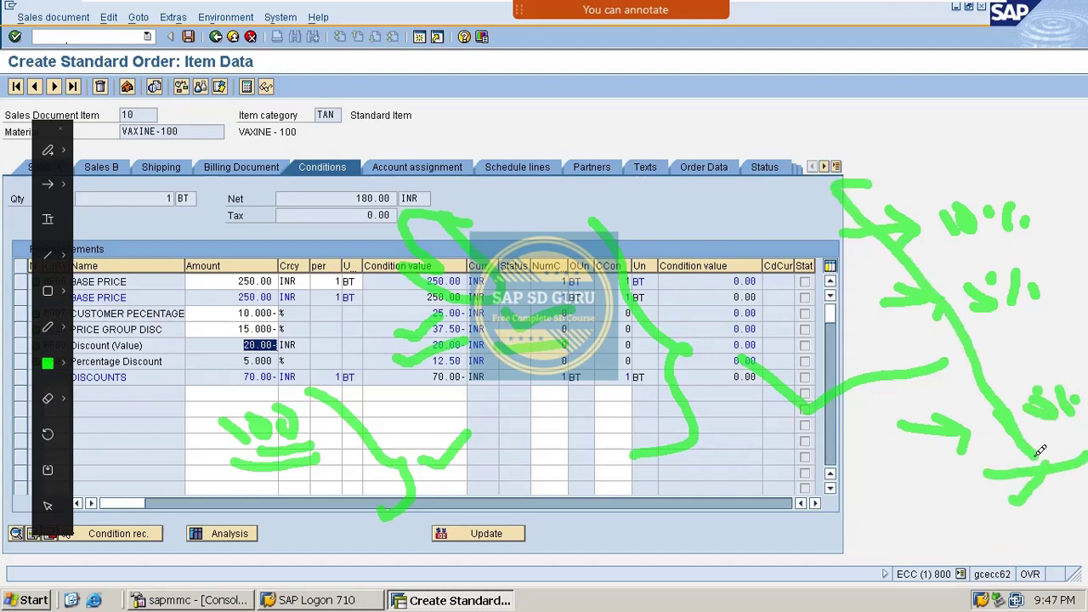
mouse_move(837, 217)
mouse_down()
mouse_move(850, 204)
mouse_move(880, 298)
mouse_move(1086, 536)
mouse_up()
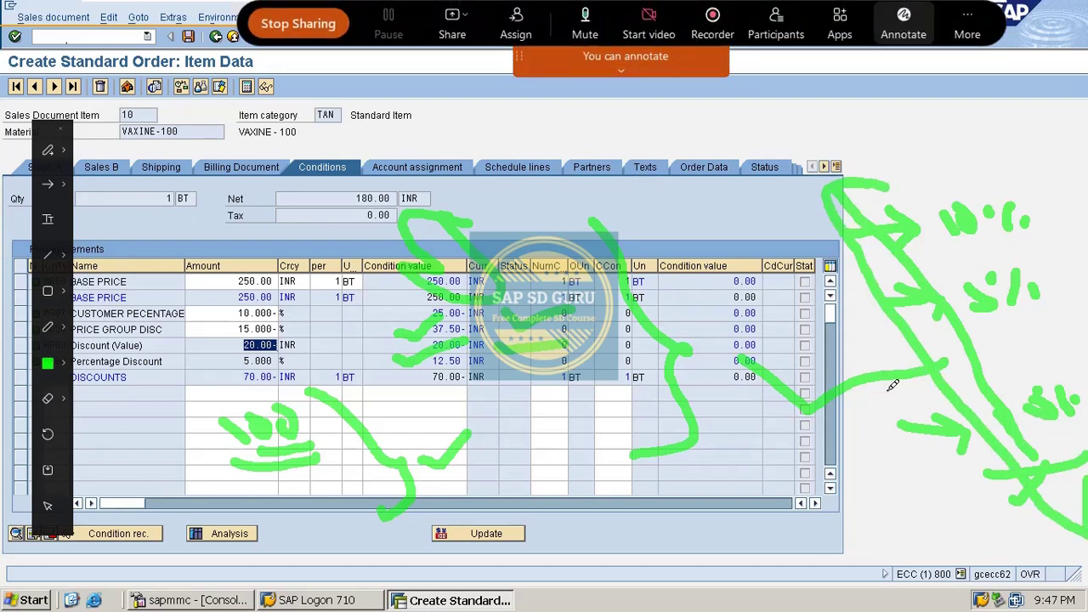
mouse_move(979, 166)
mouse_down()
mouse_move(1009, 183)
mouse_move(1070, 127)
mouse_up()
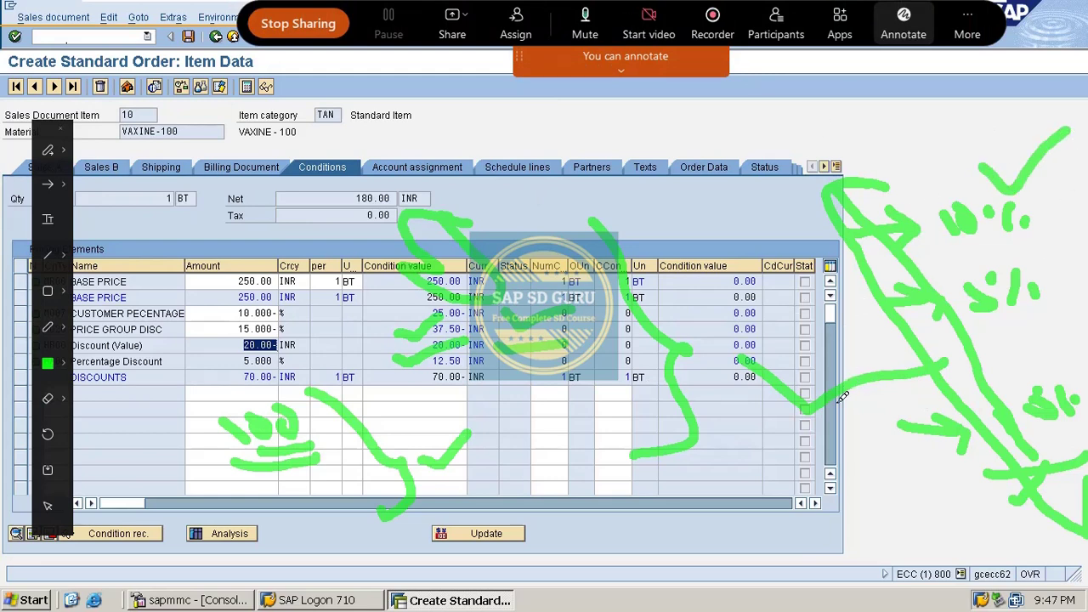
Mark the discount amounts with check marks and a bracket, and draw connecting lines around and below the discount rows.
mouse_move(169, 316)
mouse_down()
mouse_move(209, 300)
mouse_move(194, 325)
mouse_move(277, 316)
mouse_up()
drag(201, 355, 299, 350)
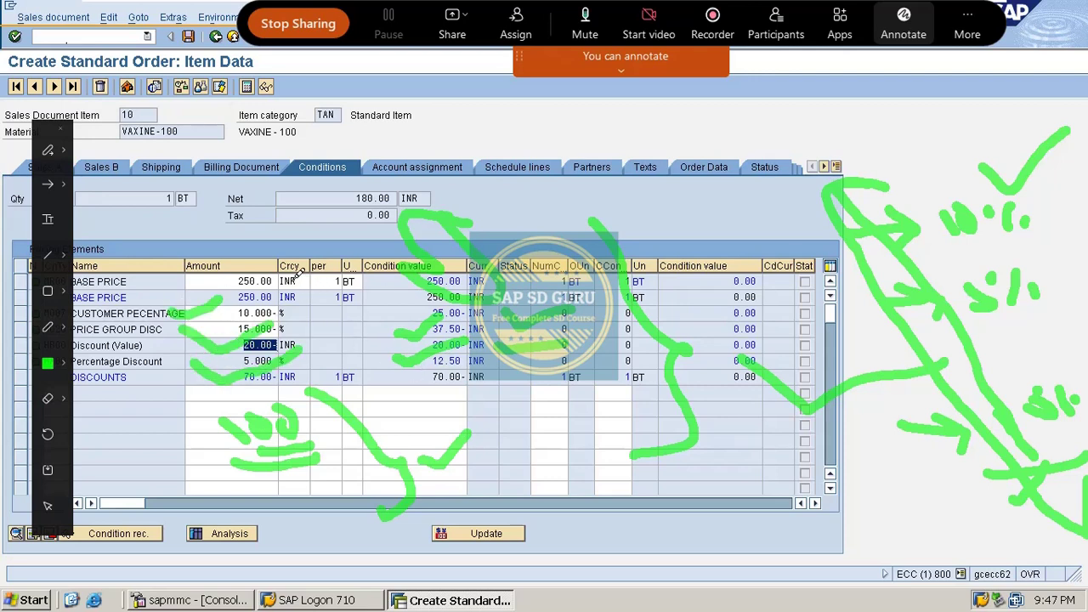
mouse_move(299, 273)
mouse_down()
mouse_move(413, 420)
mouse_move(336, 426)
mouse_up()
drag(417, 394, 706, 457)
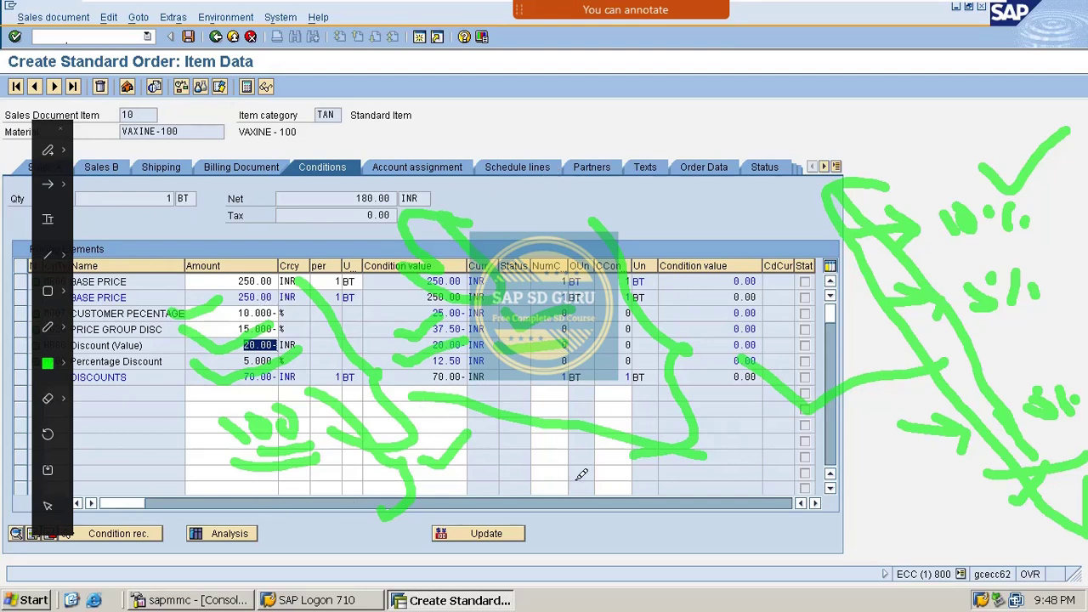
drag(86, 418, 195, 415)
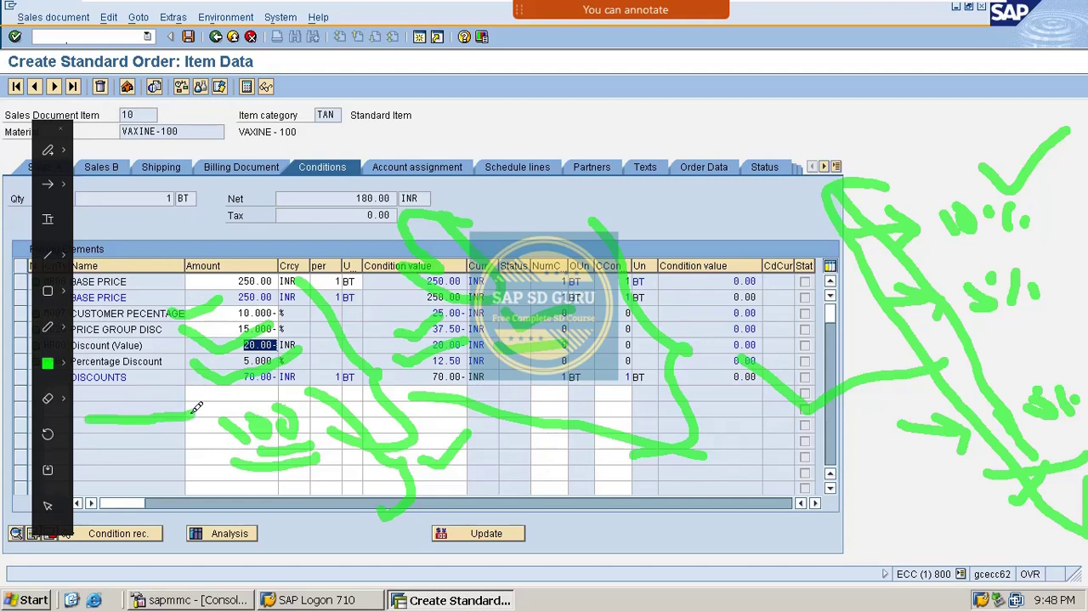
drag(176, 311, 194, 397)
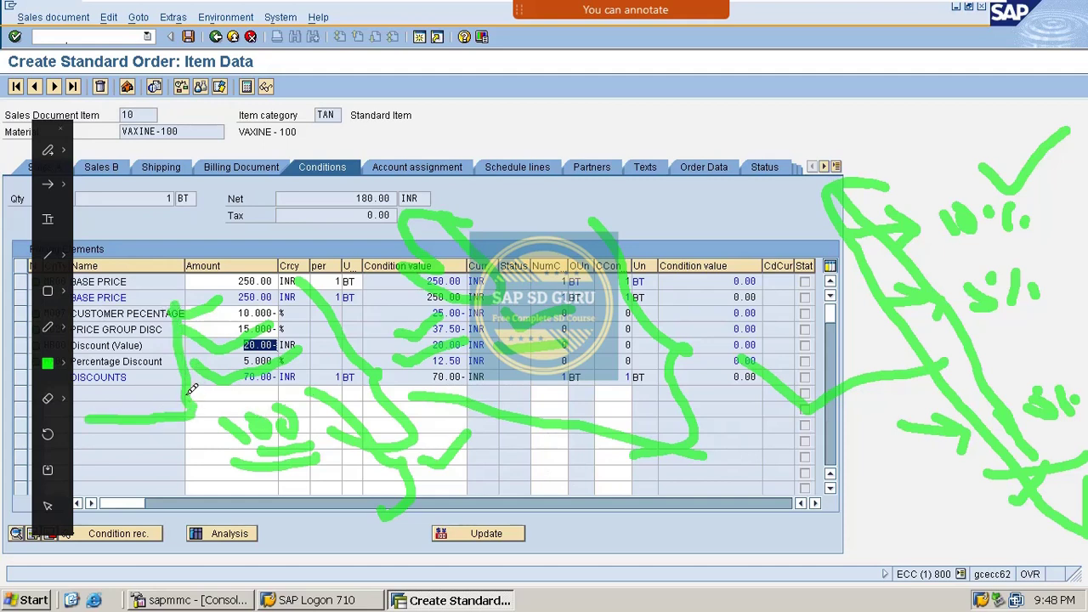